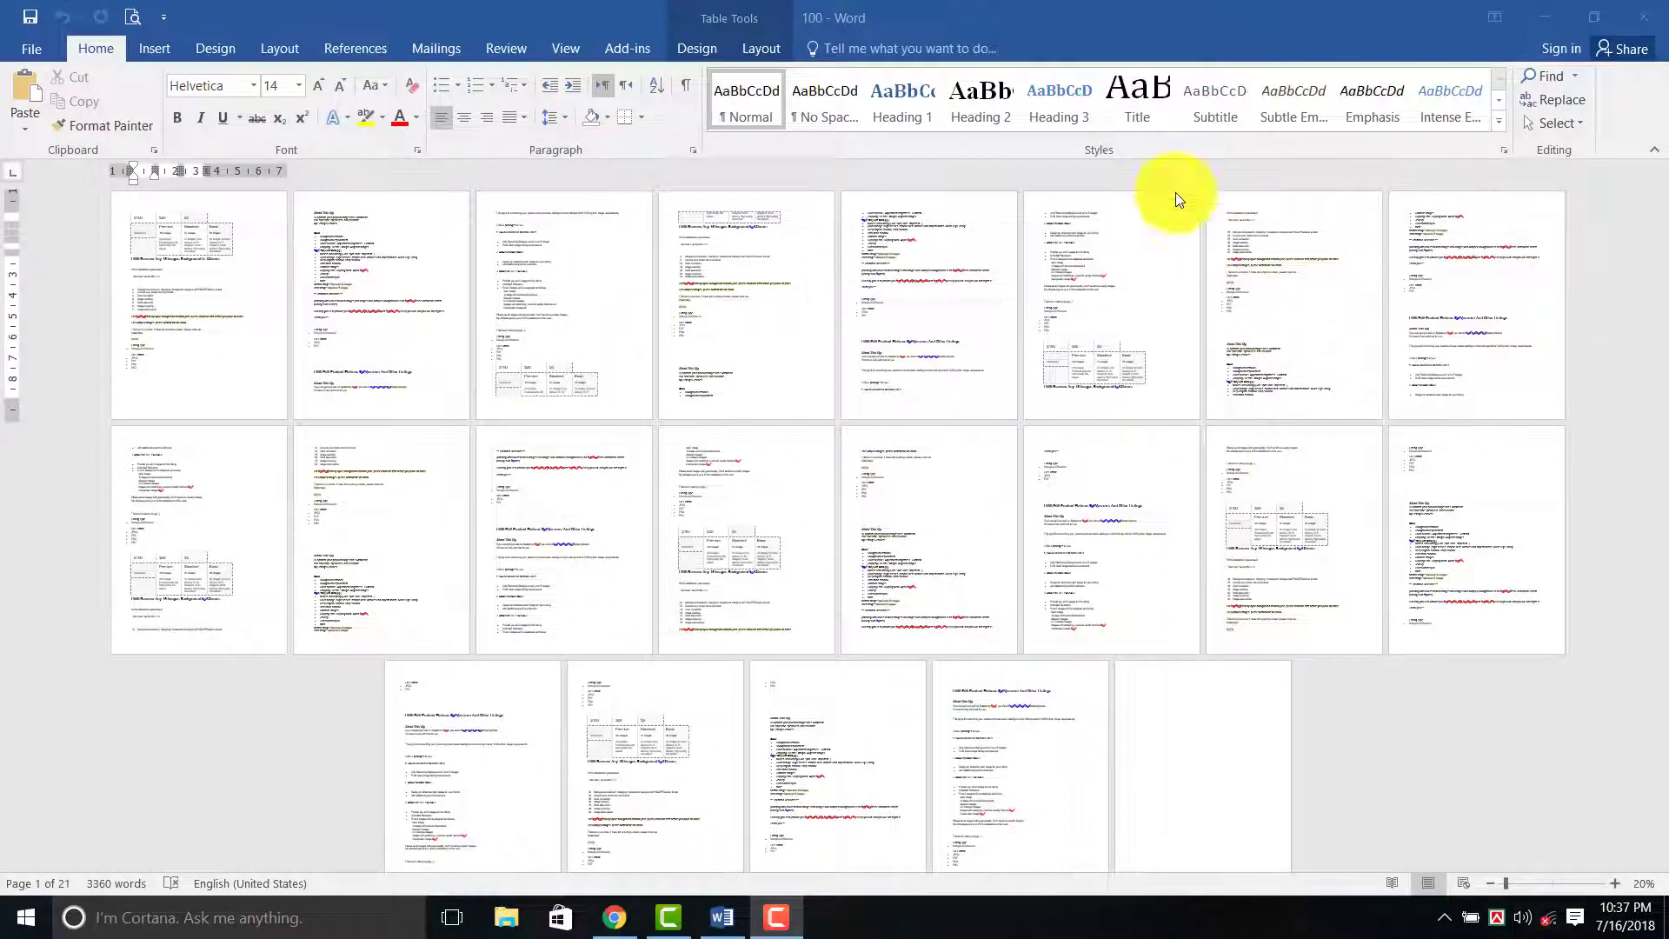
Start Save As a Copy under This PC, keeping the file name 100
{"action": "left_click", "coordinate": [33, 52]}
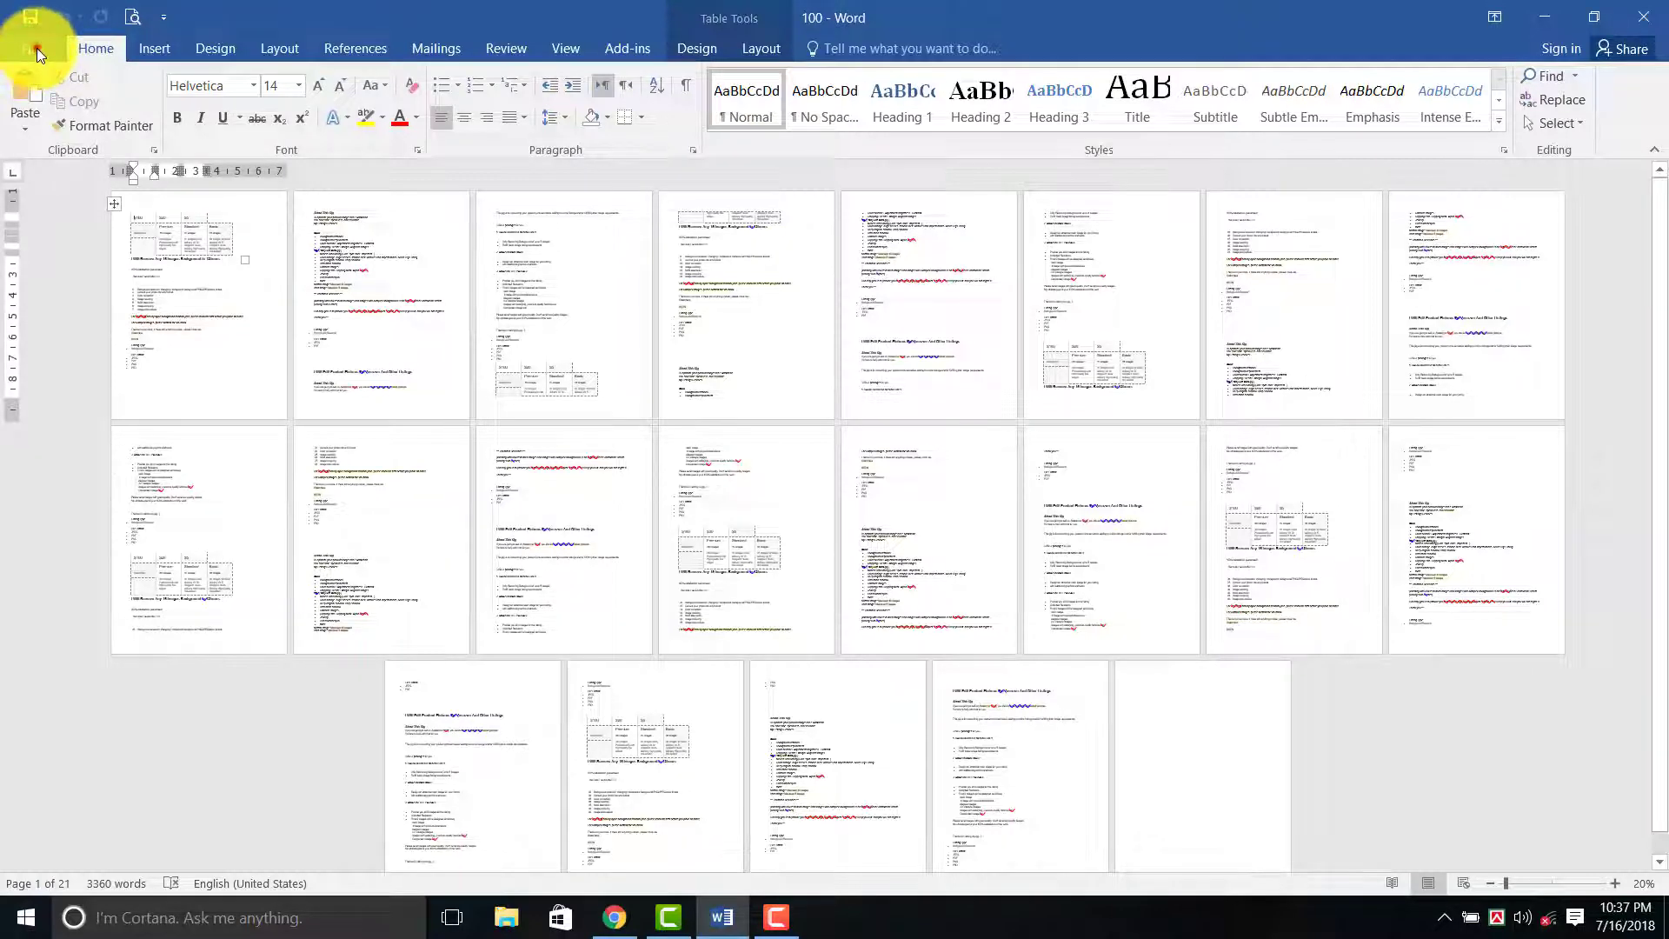
{"action": "left_click", "coordinate": [36, 49]}
{"action": "left_click", "coordinate": [51, 243]}
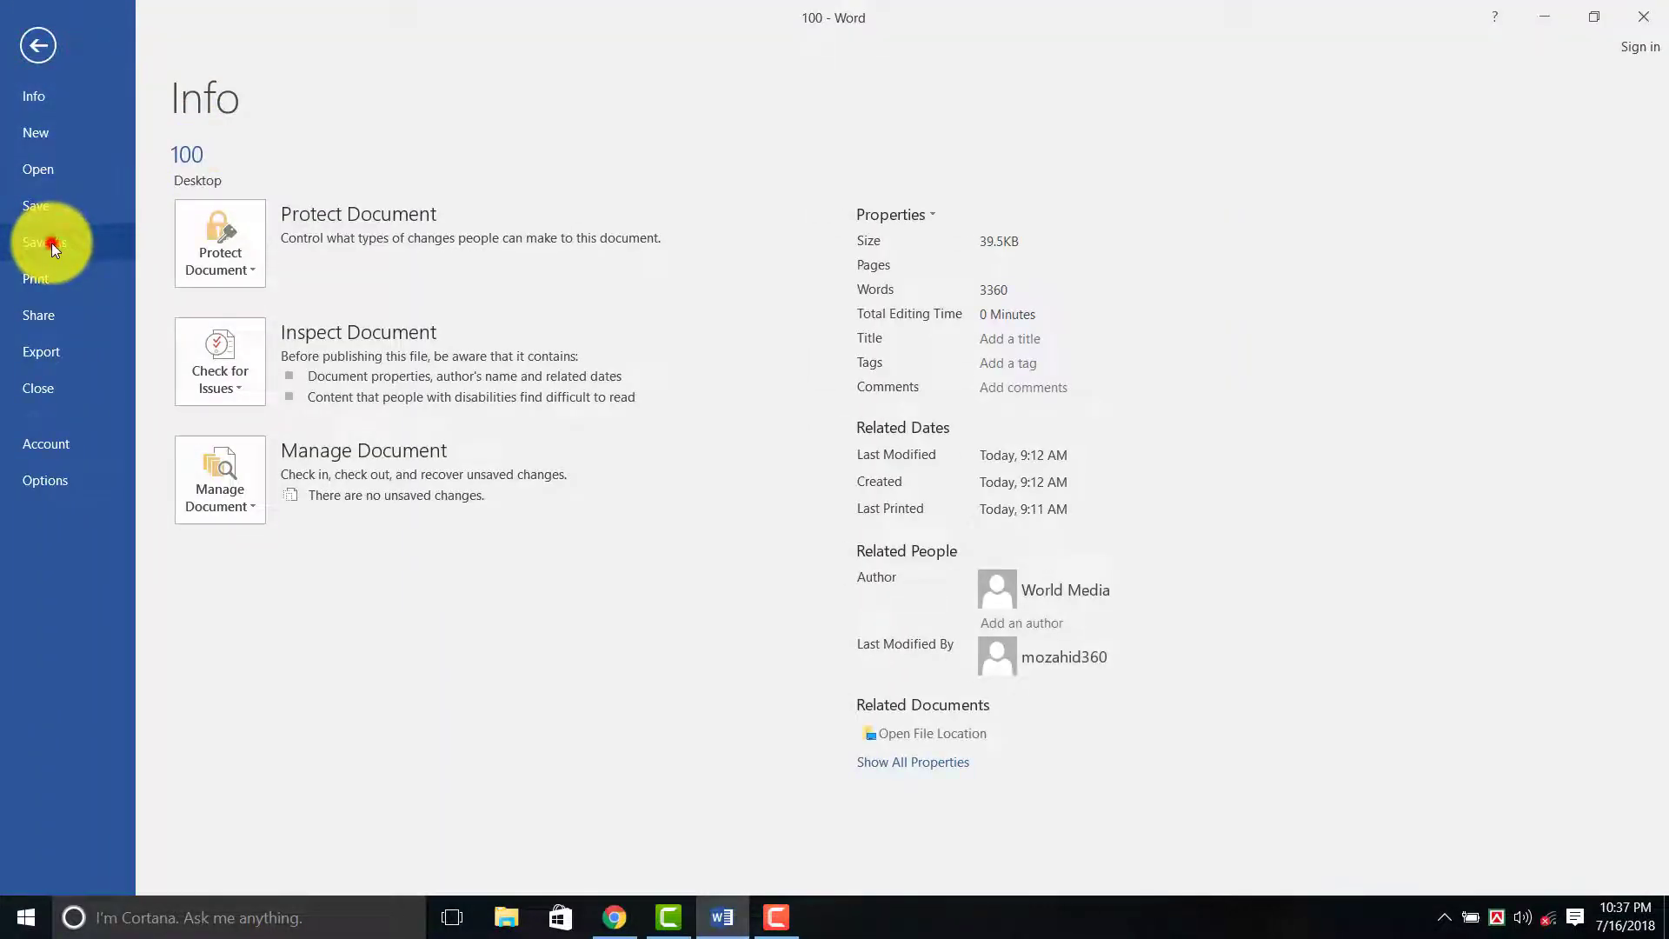
{"action": "left_click", "coordinate": [278, 227]}
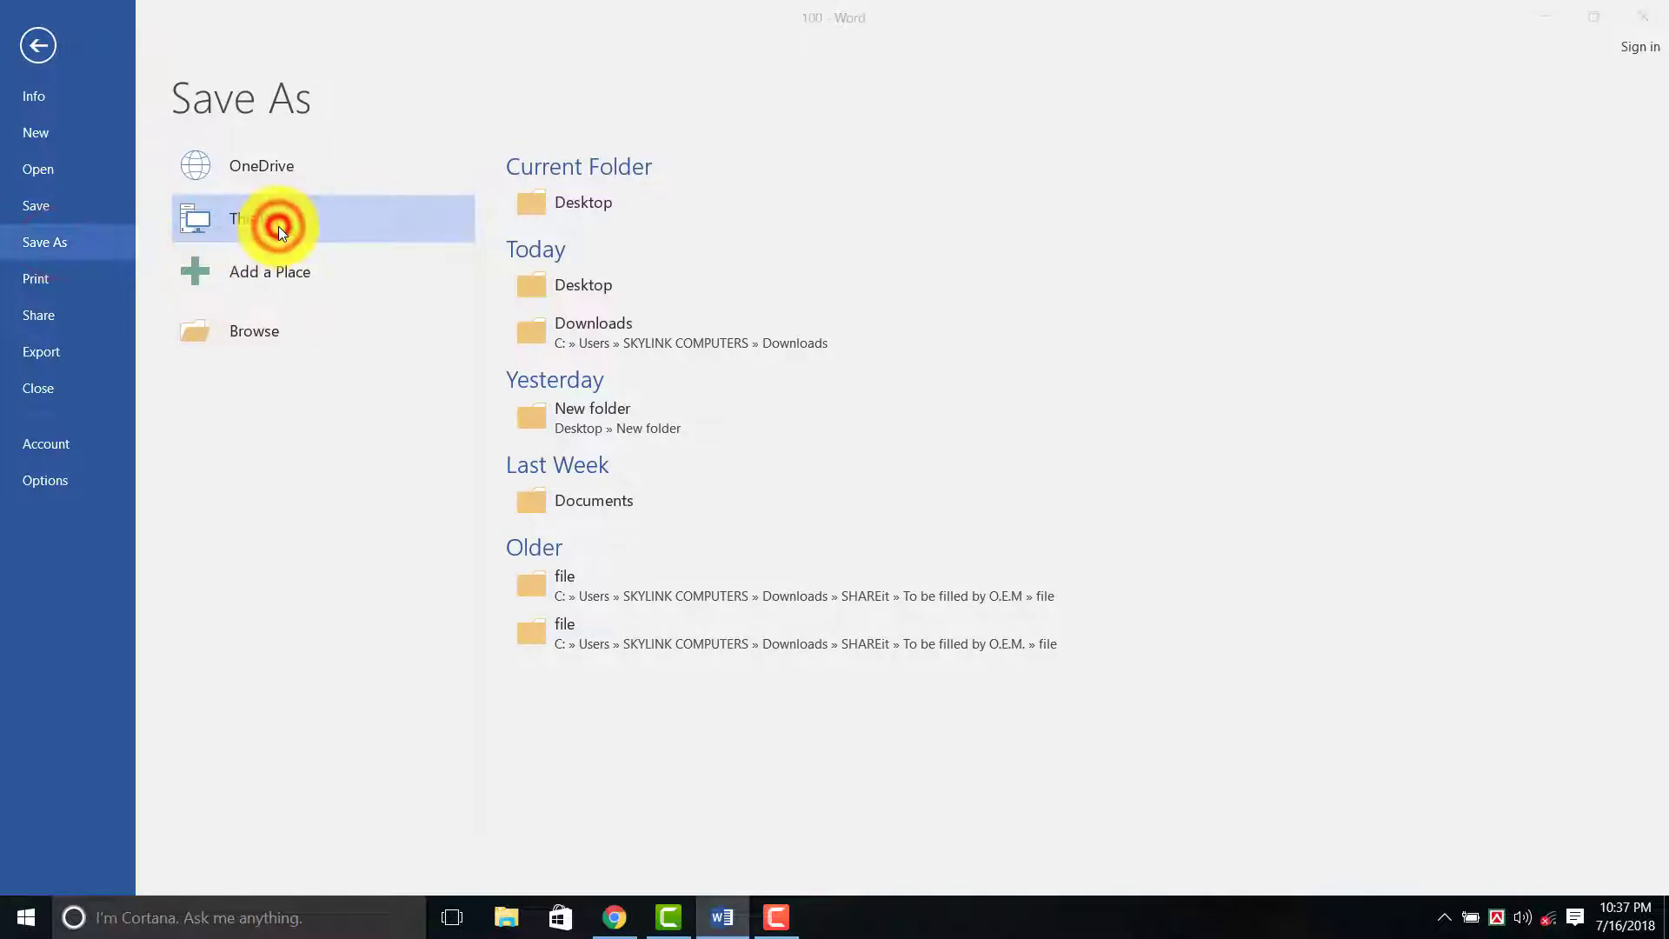
{"action": "left_click", "coordinate": [289, 233]}
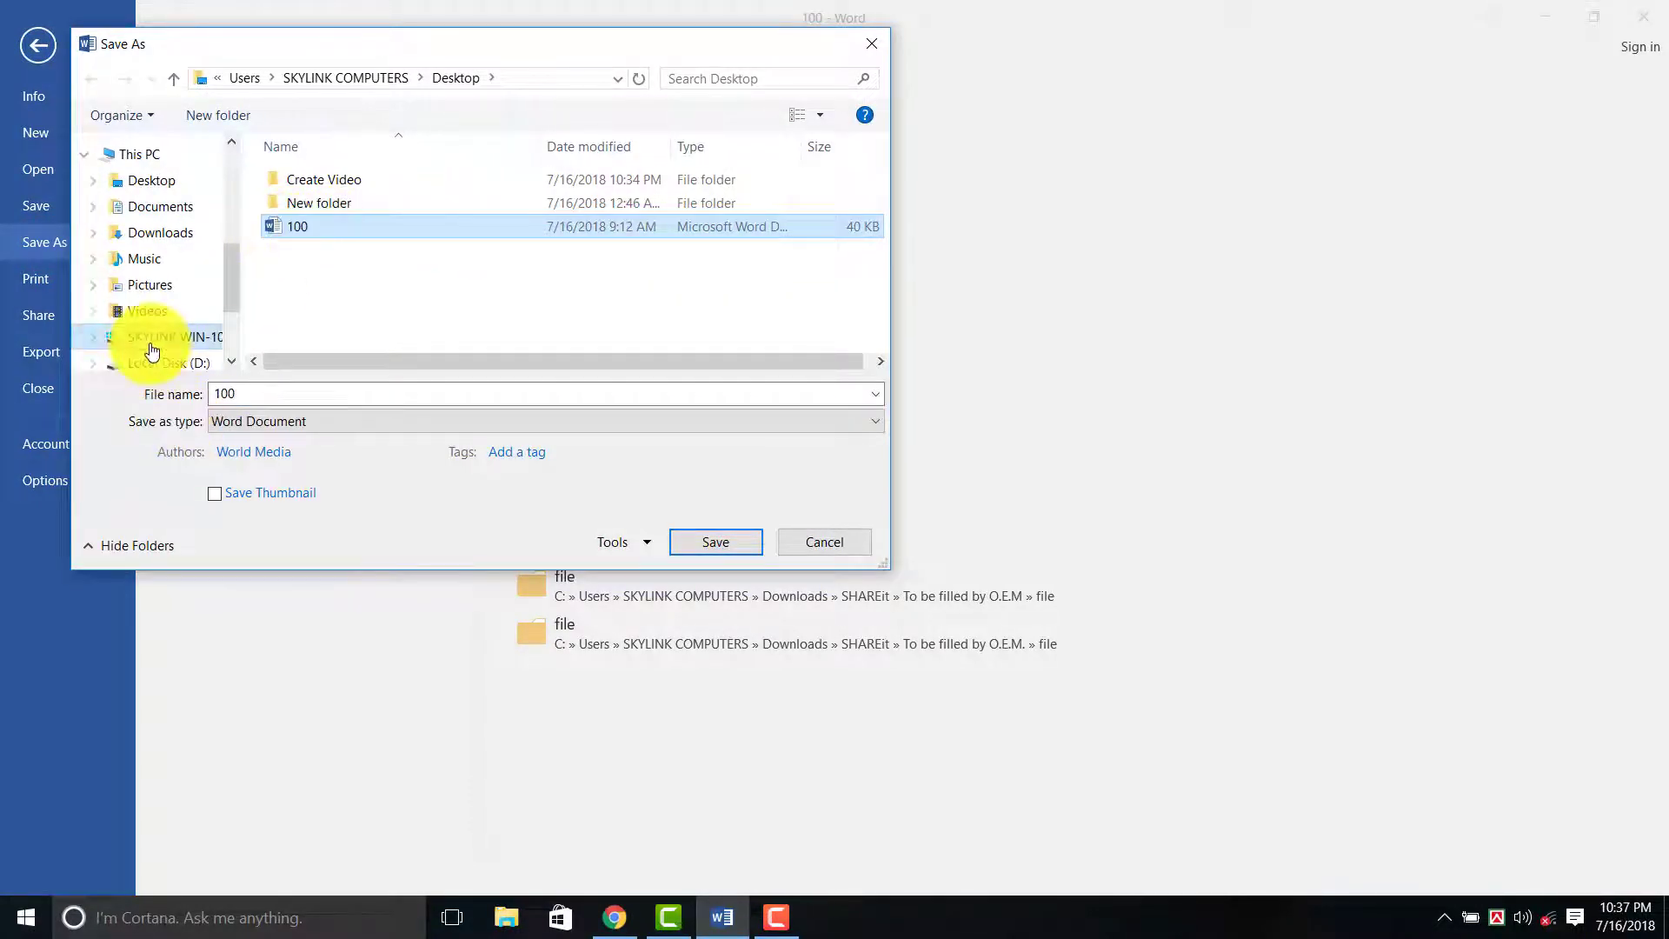
Set the save location to Desktop and the save type to PDF
{"action": "left_click", "coordinate": [224, 79]}
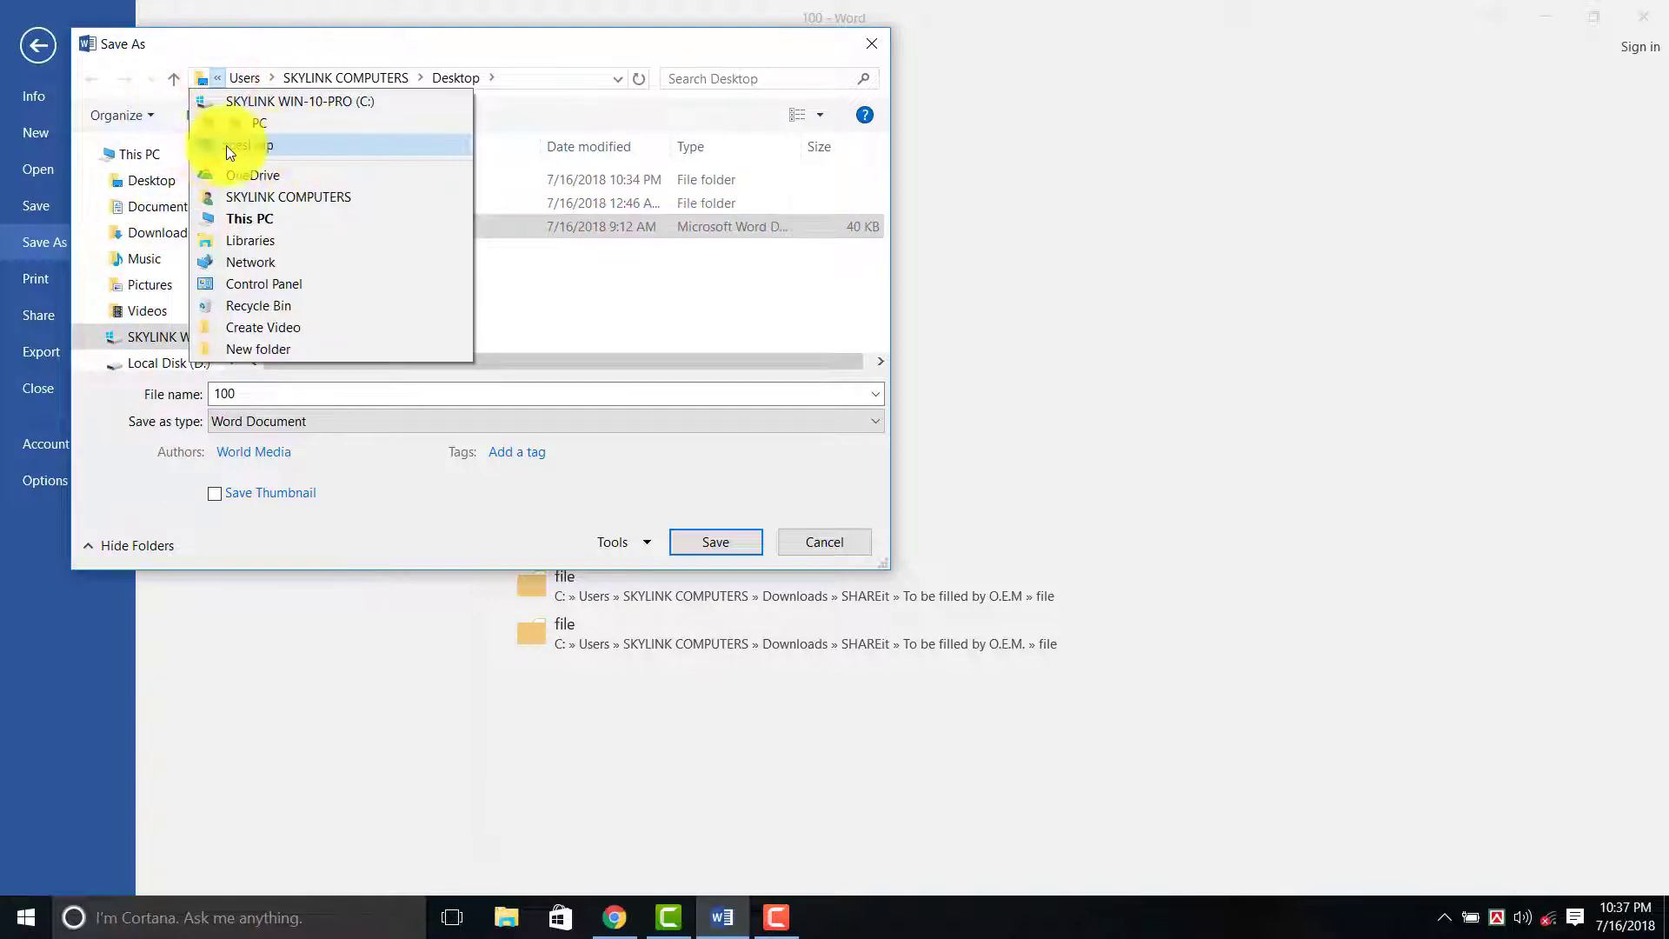
{"action": "left_click", "coordinate": [280, 146]}
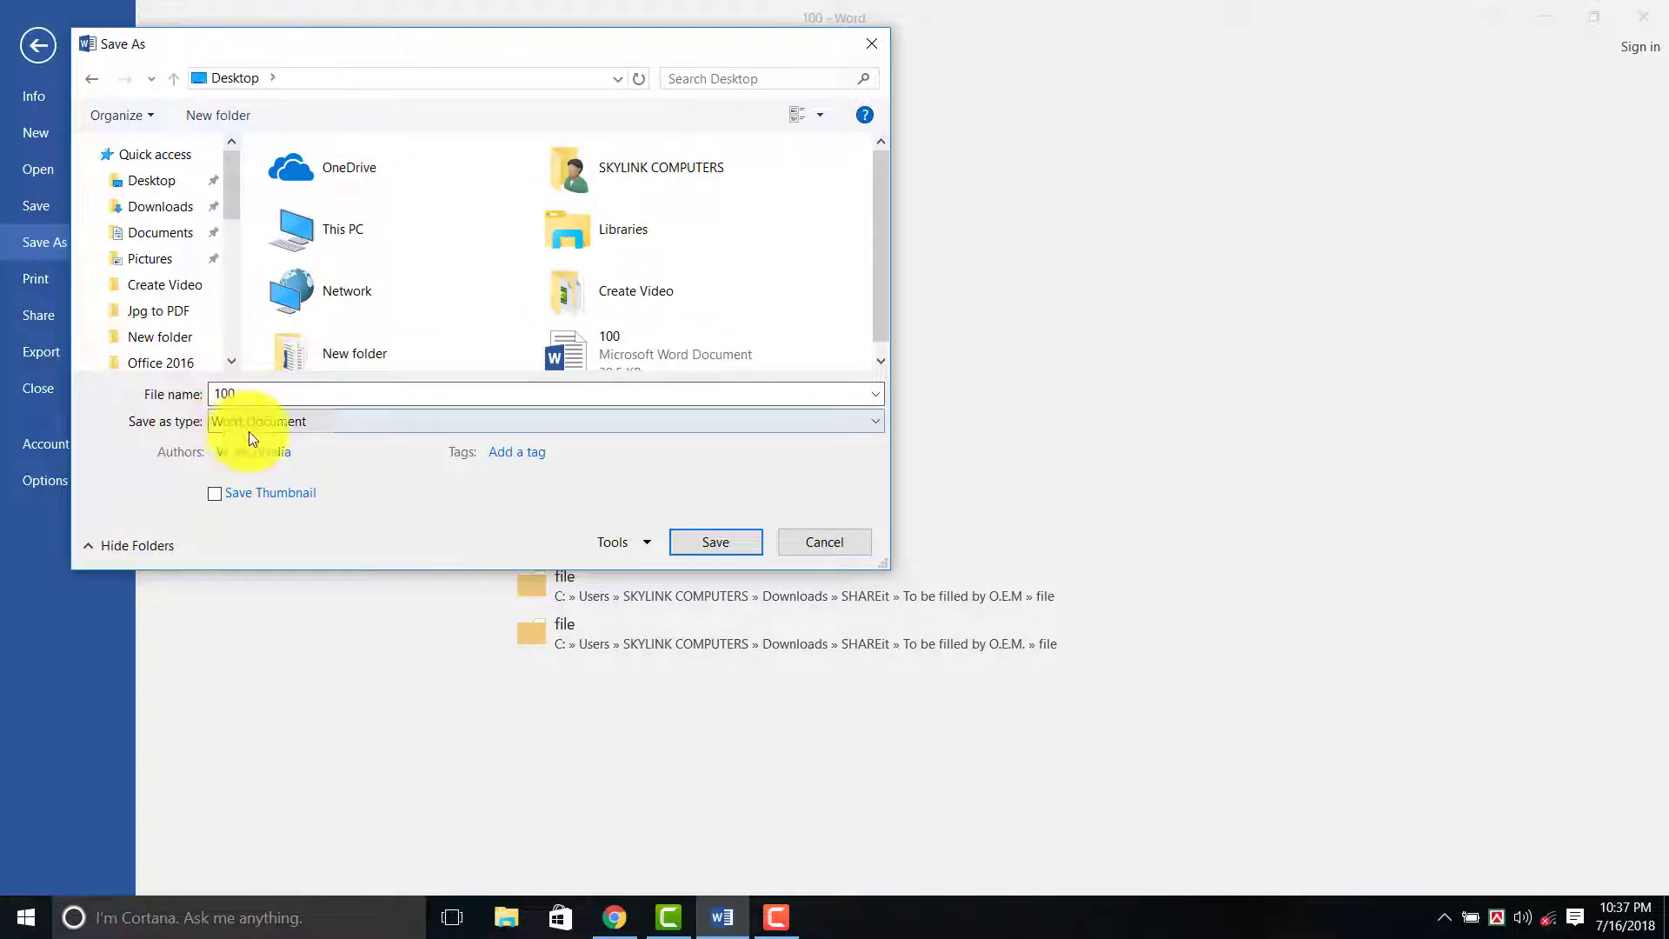
{"action": "left_click", "coordinate": [282, 422]}
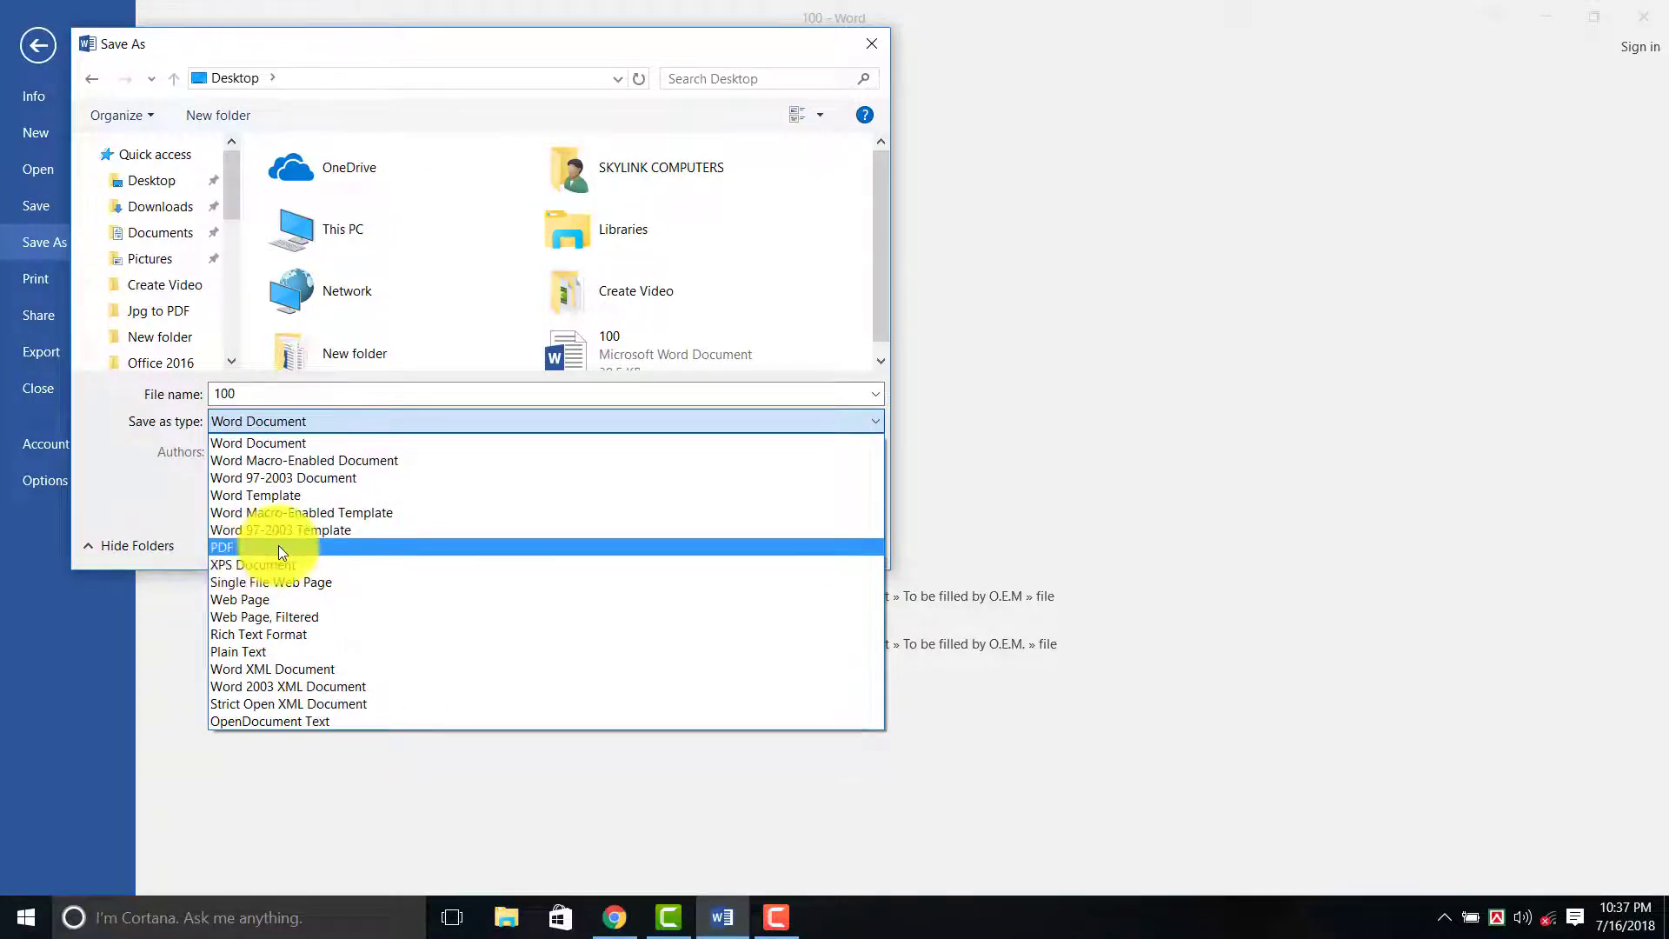
{"action": "left_click", "coordinate": [288, 546]}
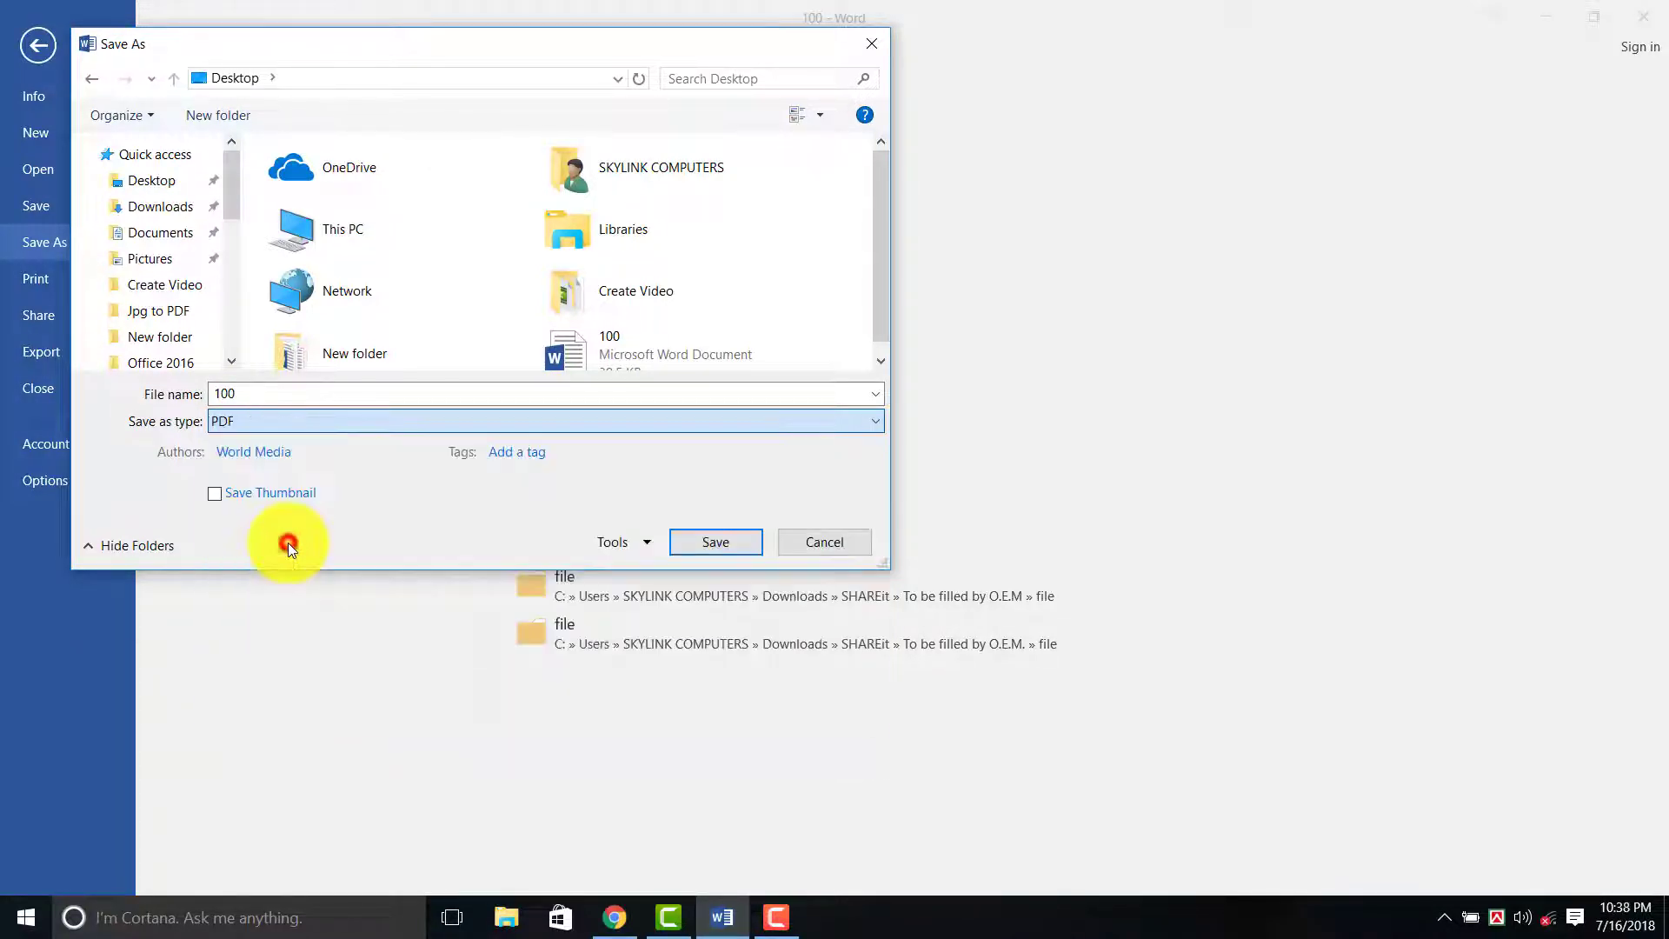
Save 100.pdf to the Desktop, scroll through its 21 pages in Edge, then close Edge and Word
{"action": "left_click", "coordinate": [734, 600]}
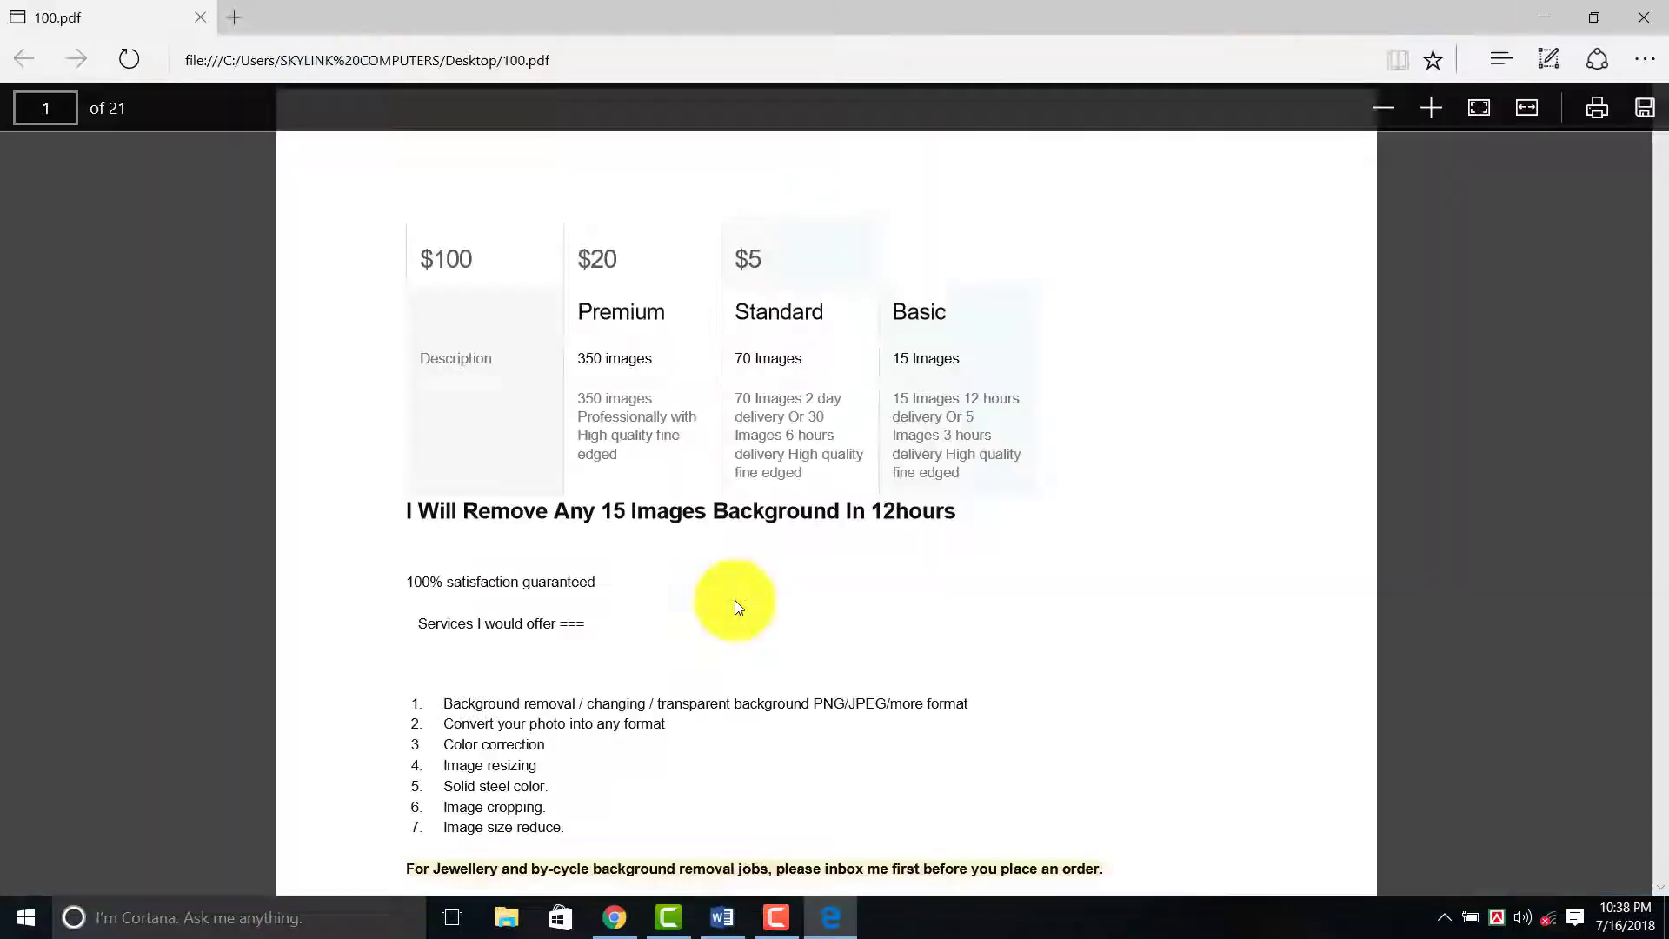
{"action": "scroll", "coordinate": [686, 312], "scroll_direction": "down", "scroll_amount": 3}
{"action": "scroll", "coordinate": [685, 313], "scroll_direction": "down", "scroll_amount": 5}
{"action": "scroll", "coordinate": [745, 409], "scroll_direction": "down", "scroll_amount": 5}
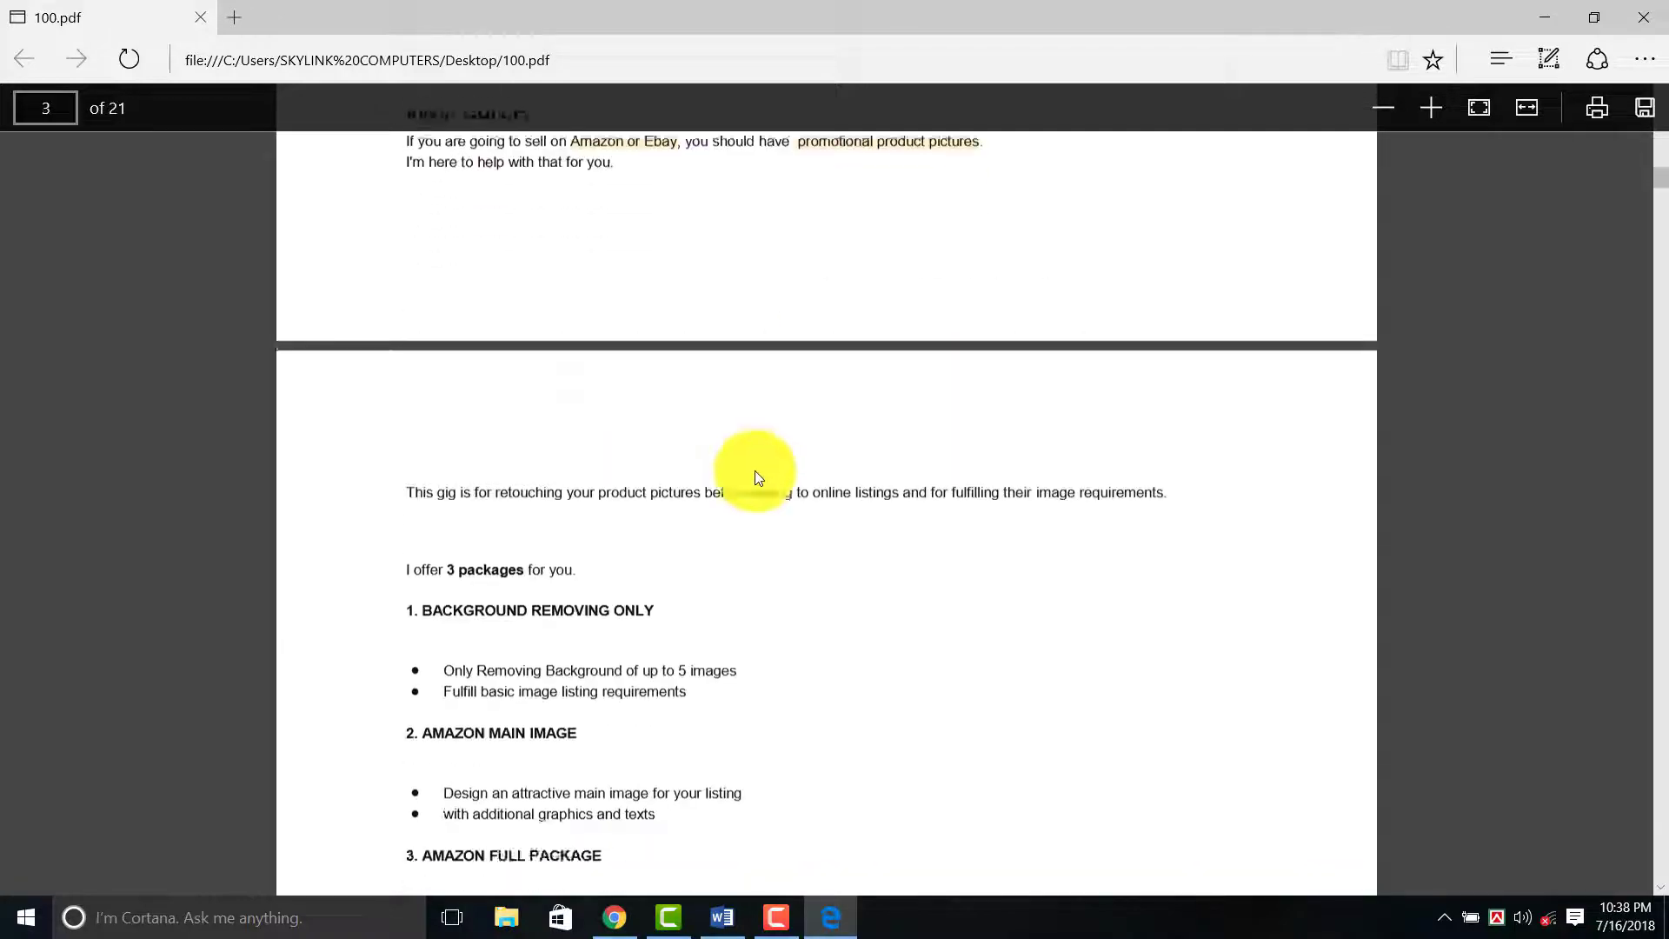
{"action": "scroll", "coordinate": [755, 471], "scroll_direction": "down", "scroll_amount": 5}
{"action": "scroll", "coordinate": [678, 513], "scroll_direction": "down", "scroll_amount": 5}
{"action": "scroll", "coordinate": [598, 545], "scroll_direction": "down", "scroll_amount": 1}
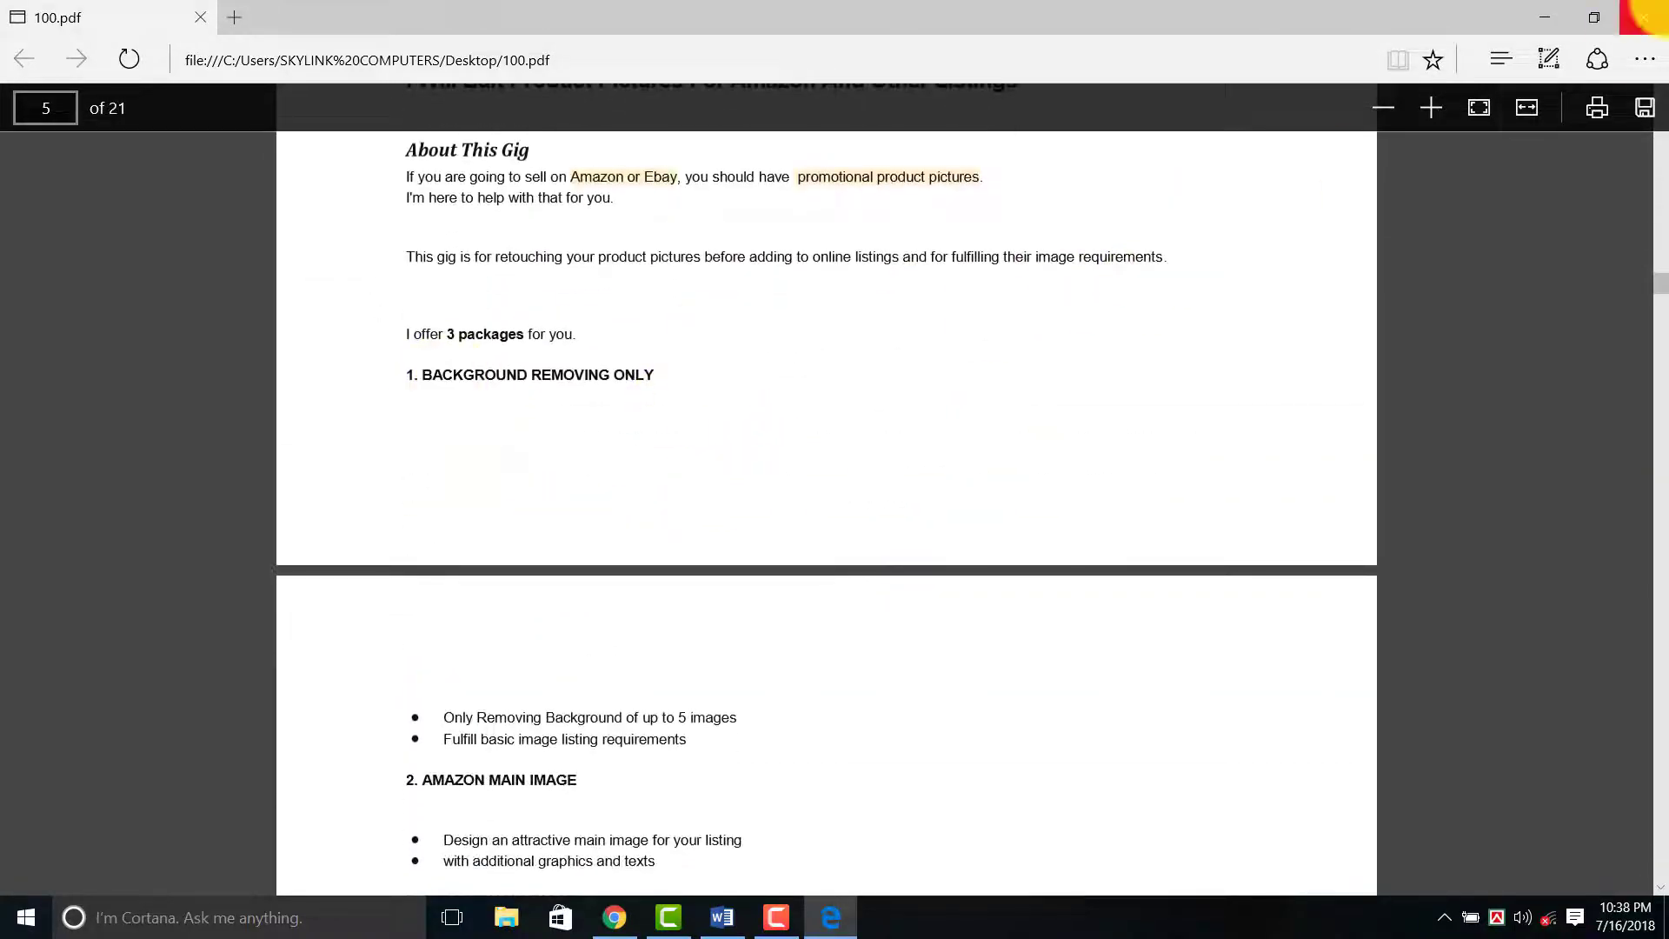
{"action": "left_click", "coordinate": [1645, 15]}
{"action": "left_click", "coordinate": [1652, 18]}
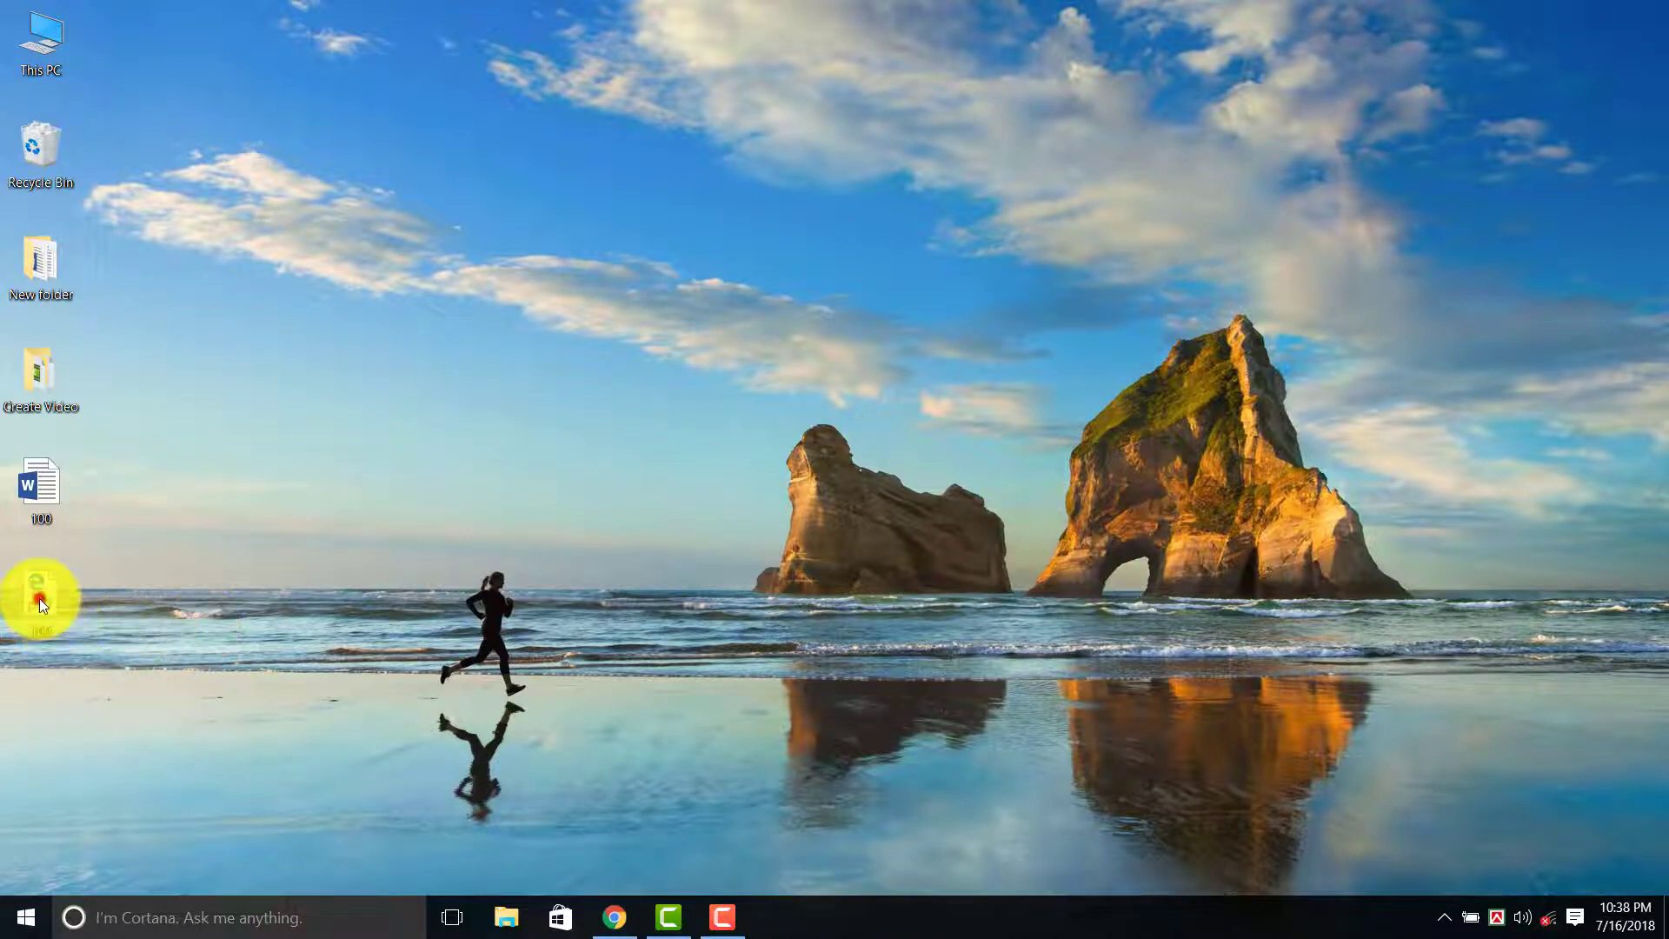
Check in Properties that the desktop file 100 is a PDF
{"action": "left_click", "coordinate": [39, 598]}
{"action": "right_click", "coordinate": [40, 606]}
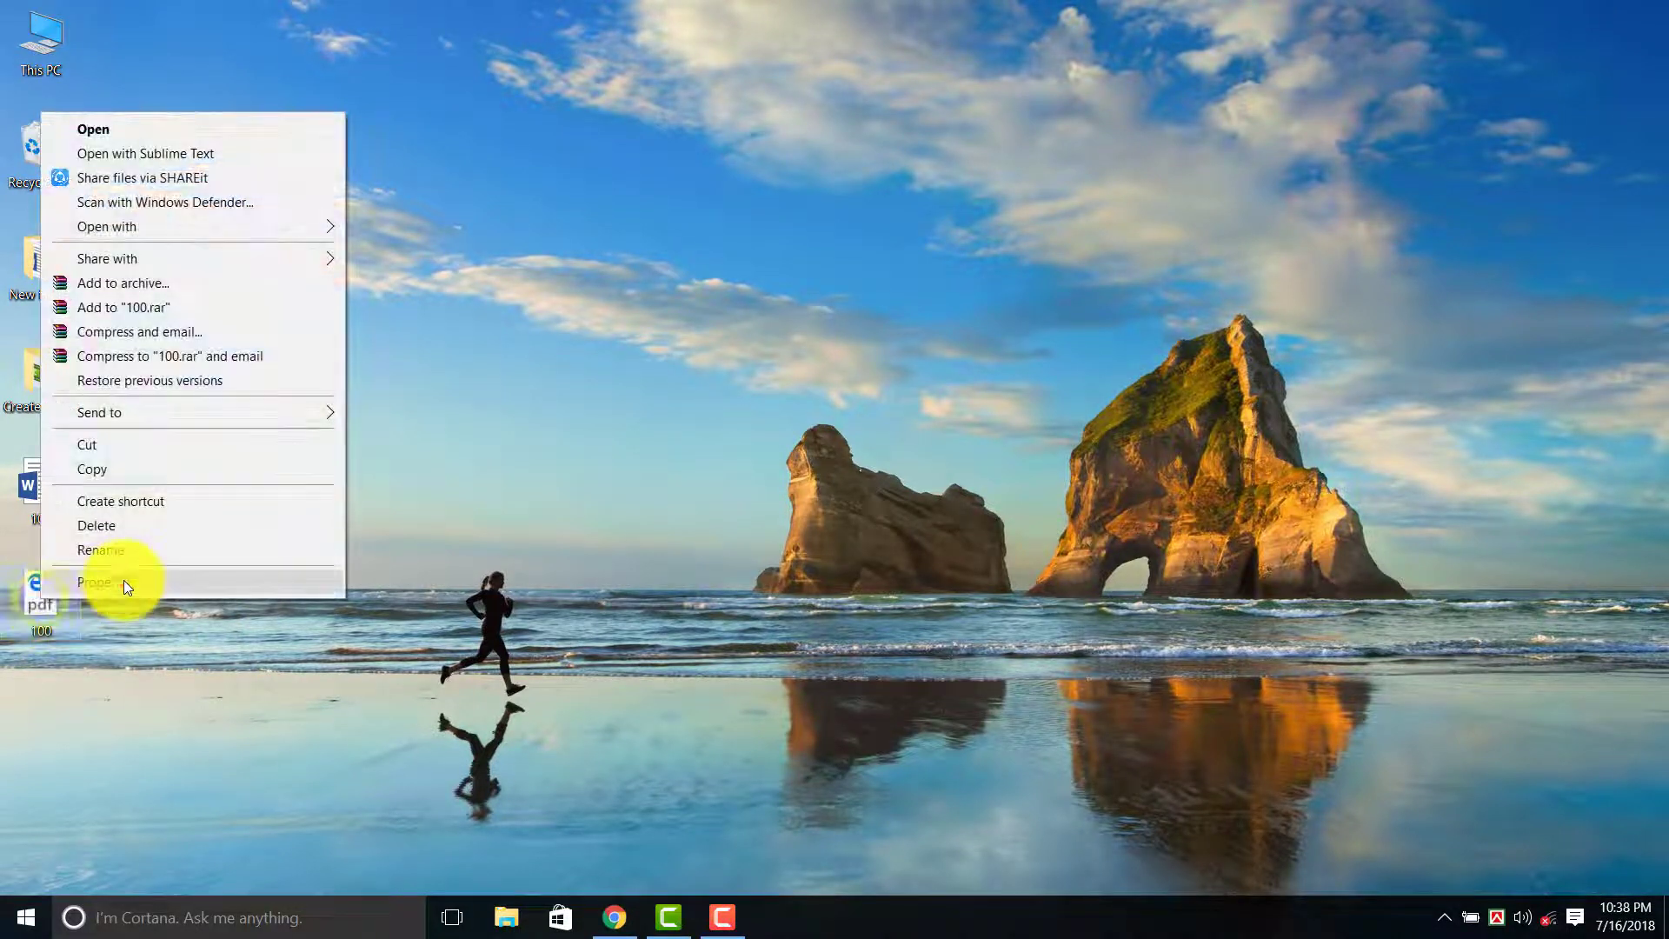
{"action": "left_click", "coordinate": [123, 581]}
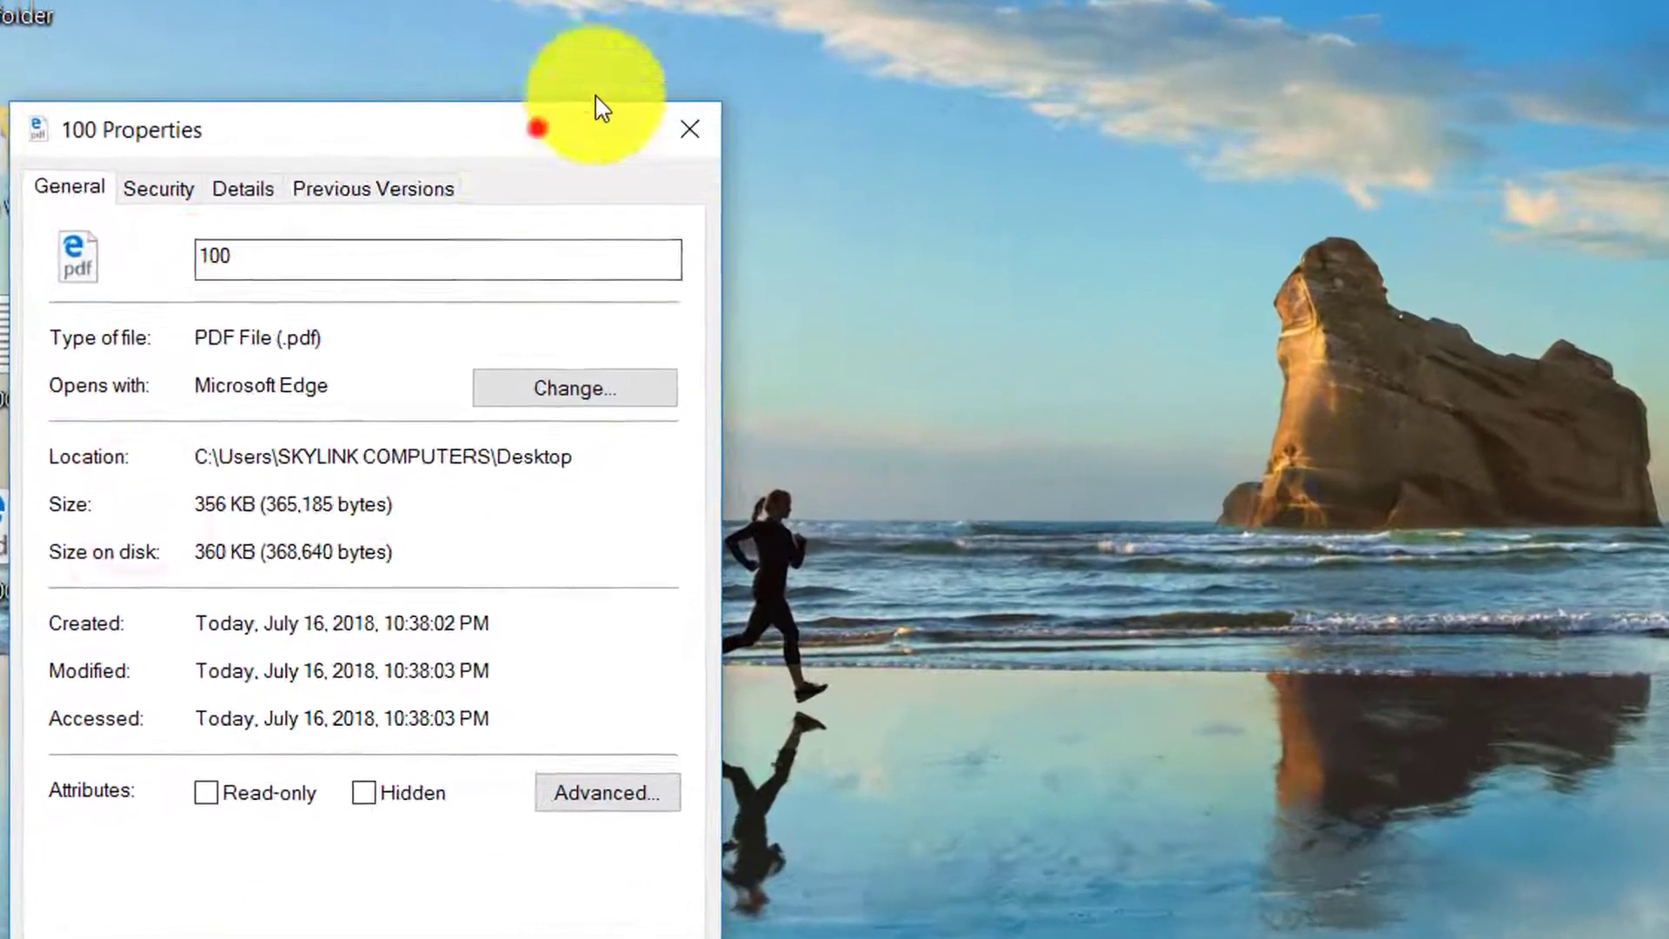
{"action": "left_click_drag", "start_coordinate": [417, 287], "coordinate": [1252, 287]}
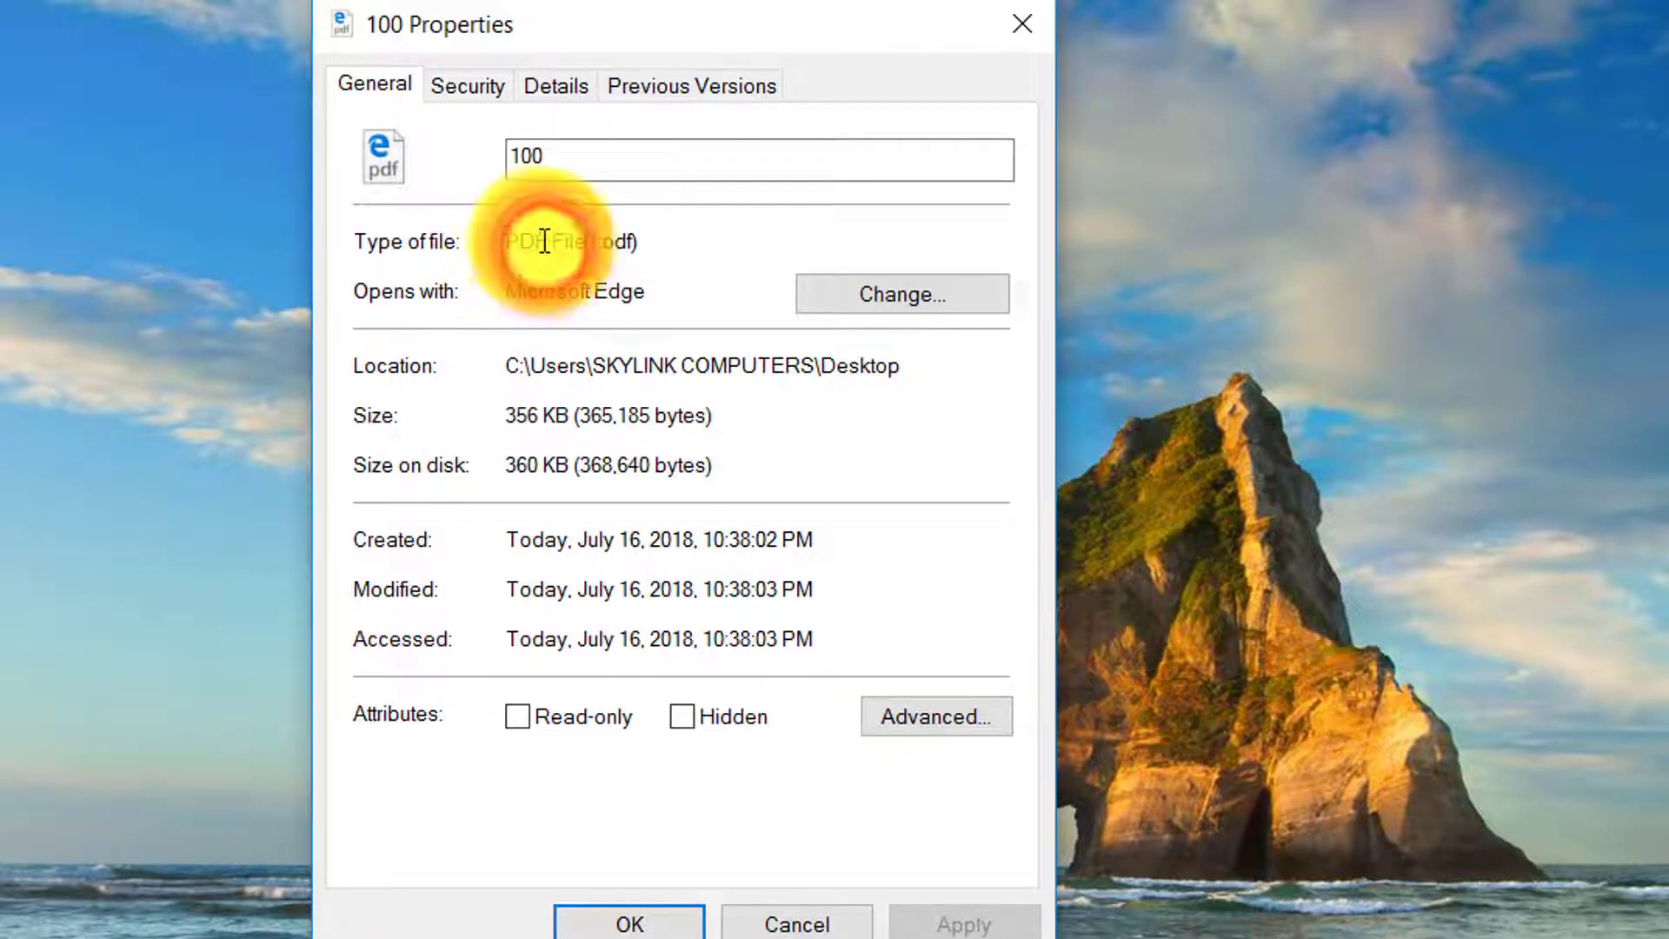
{"action": "double_click", "coordinate": [527, 241]}
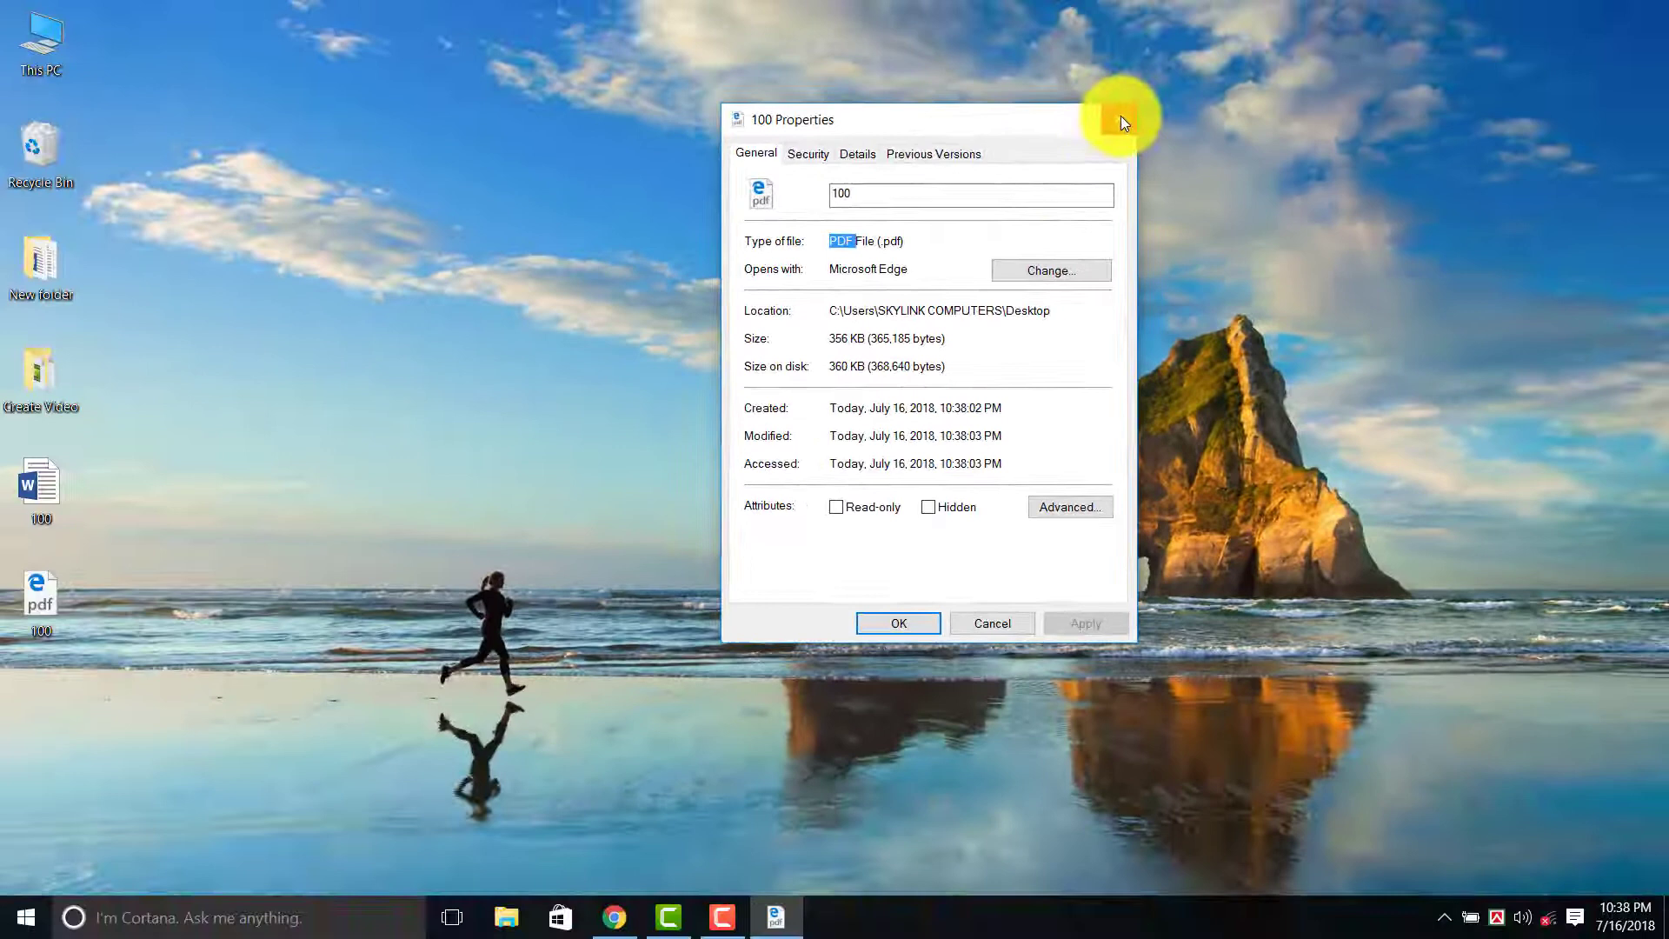
{"action": "left_click", "coordinate": [1119, 117]}
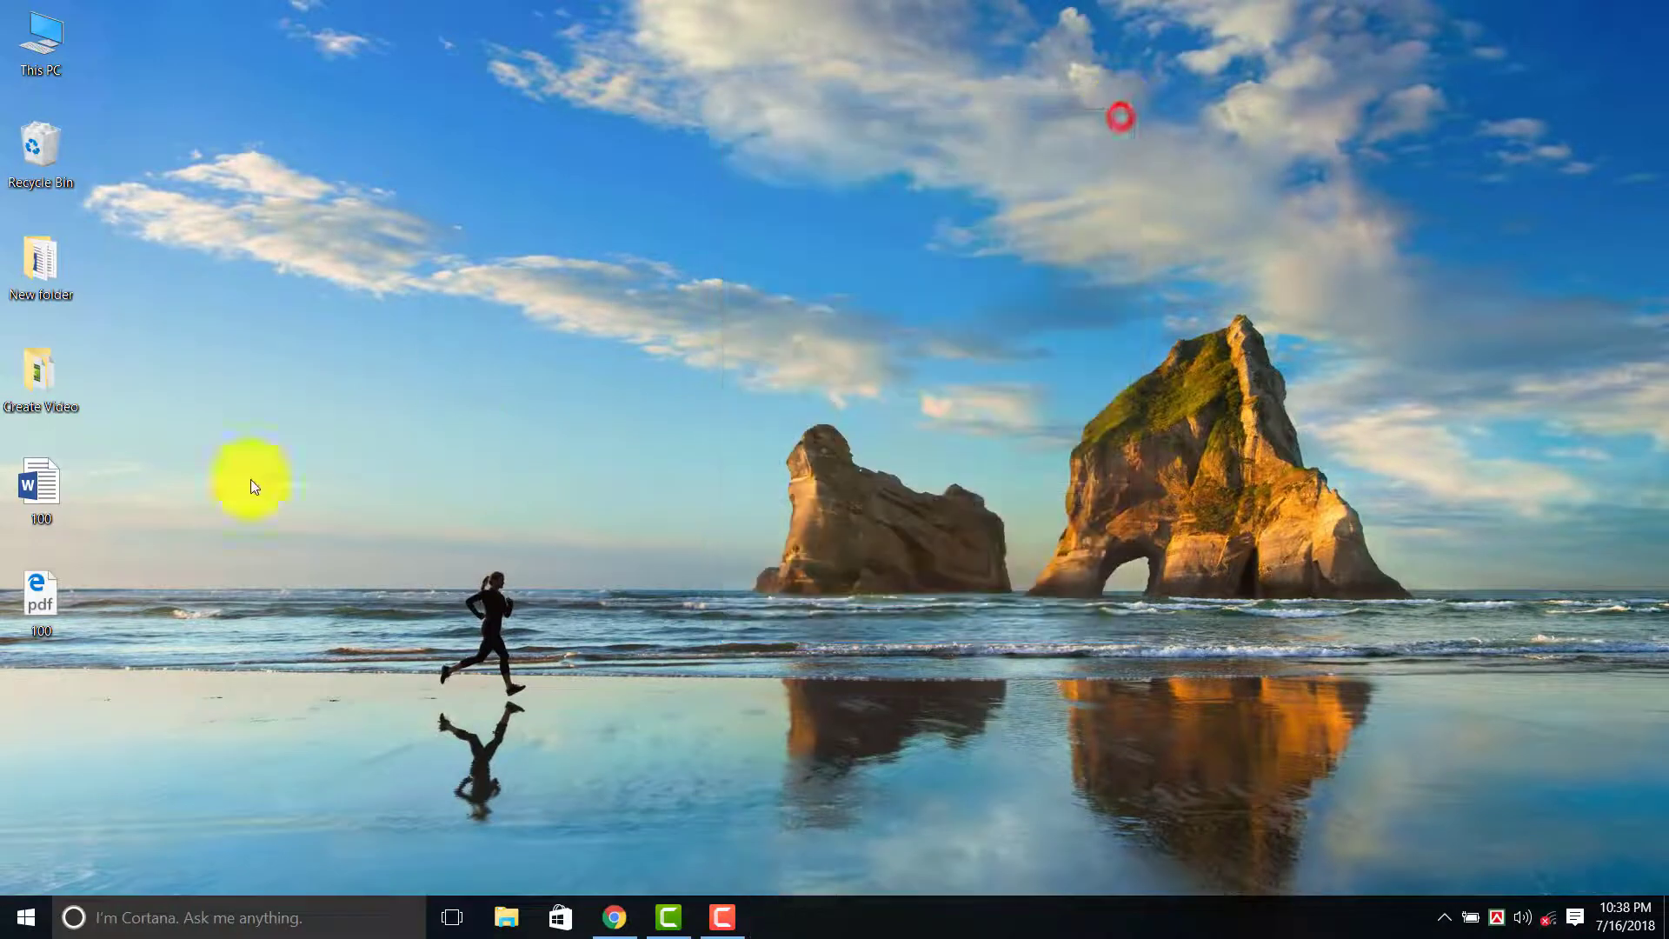
Open 100.pdf and scroll through it
{"action": "double_click", "coordinate": [42, 597]}
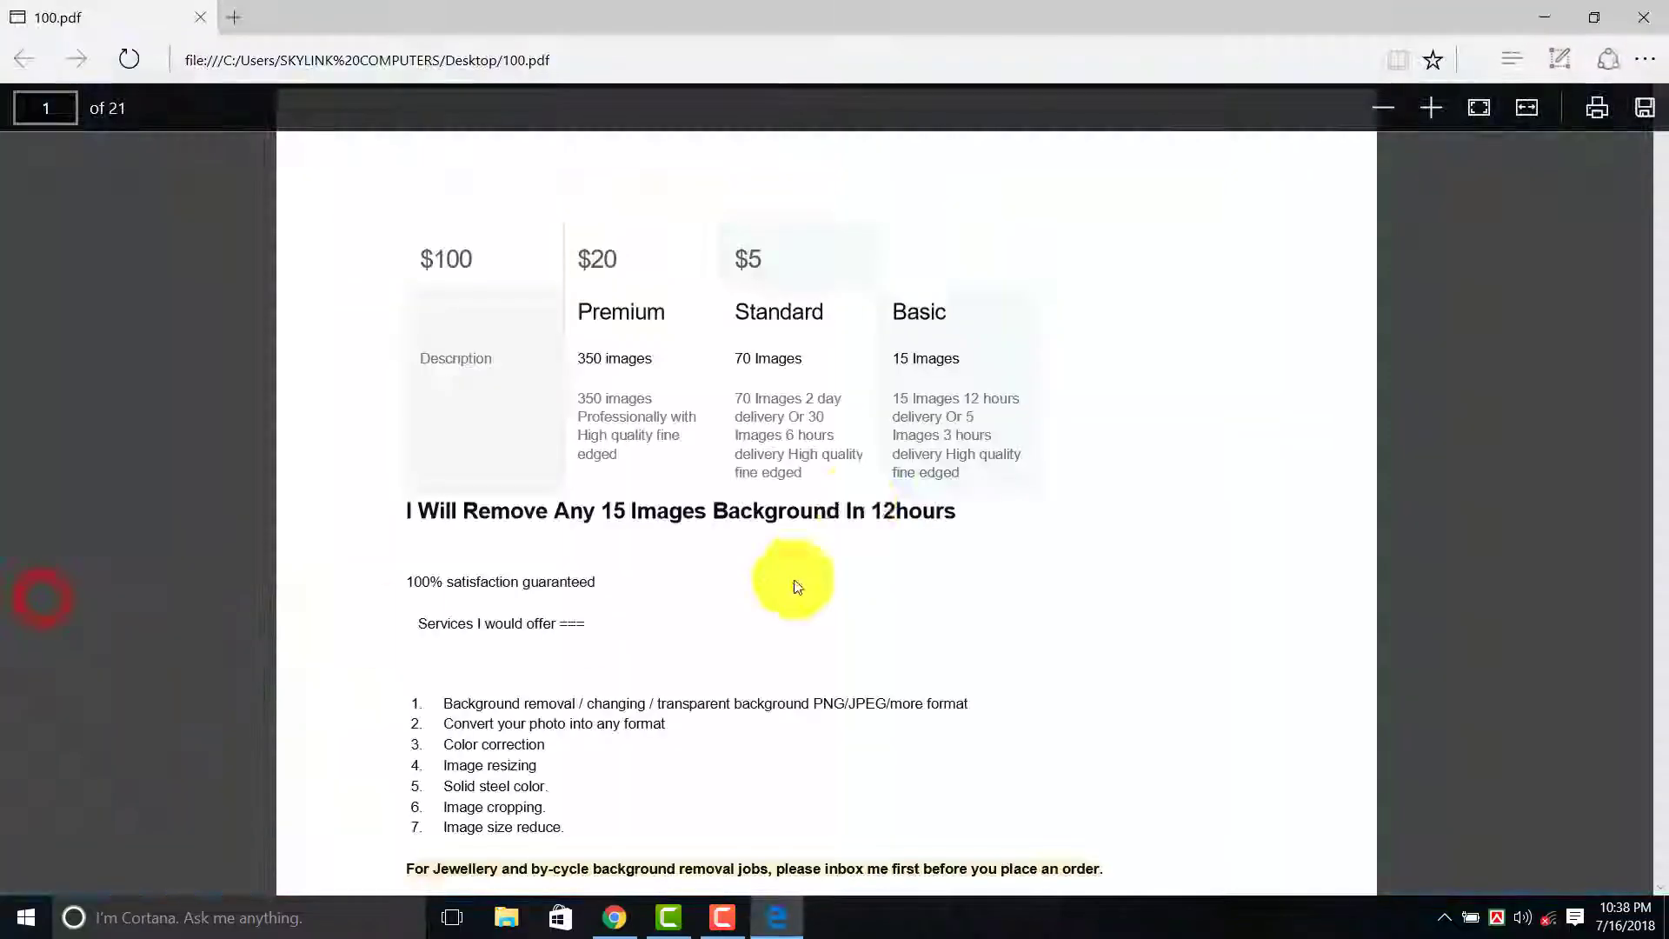
{"action": "scroll", "coordinate": [880, 432], "scroll_direction": "down", "scroll_amount": 2}
{"action": "scroll", "coordinate": [878, 437], "scroll_direction": "down", "scroll_amount": 5}
{"action": "scroll", "coordinate": [878, 439], "scroll_direction": "down", "scroll_amount": 5}
{"action": "scroll", "coordinate": [878, 441], "scroll_direction": "down", "scroll_amount": 5}
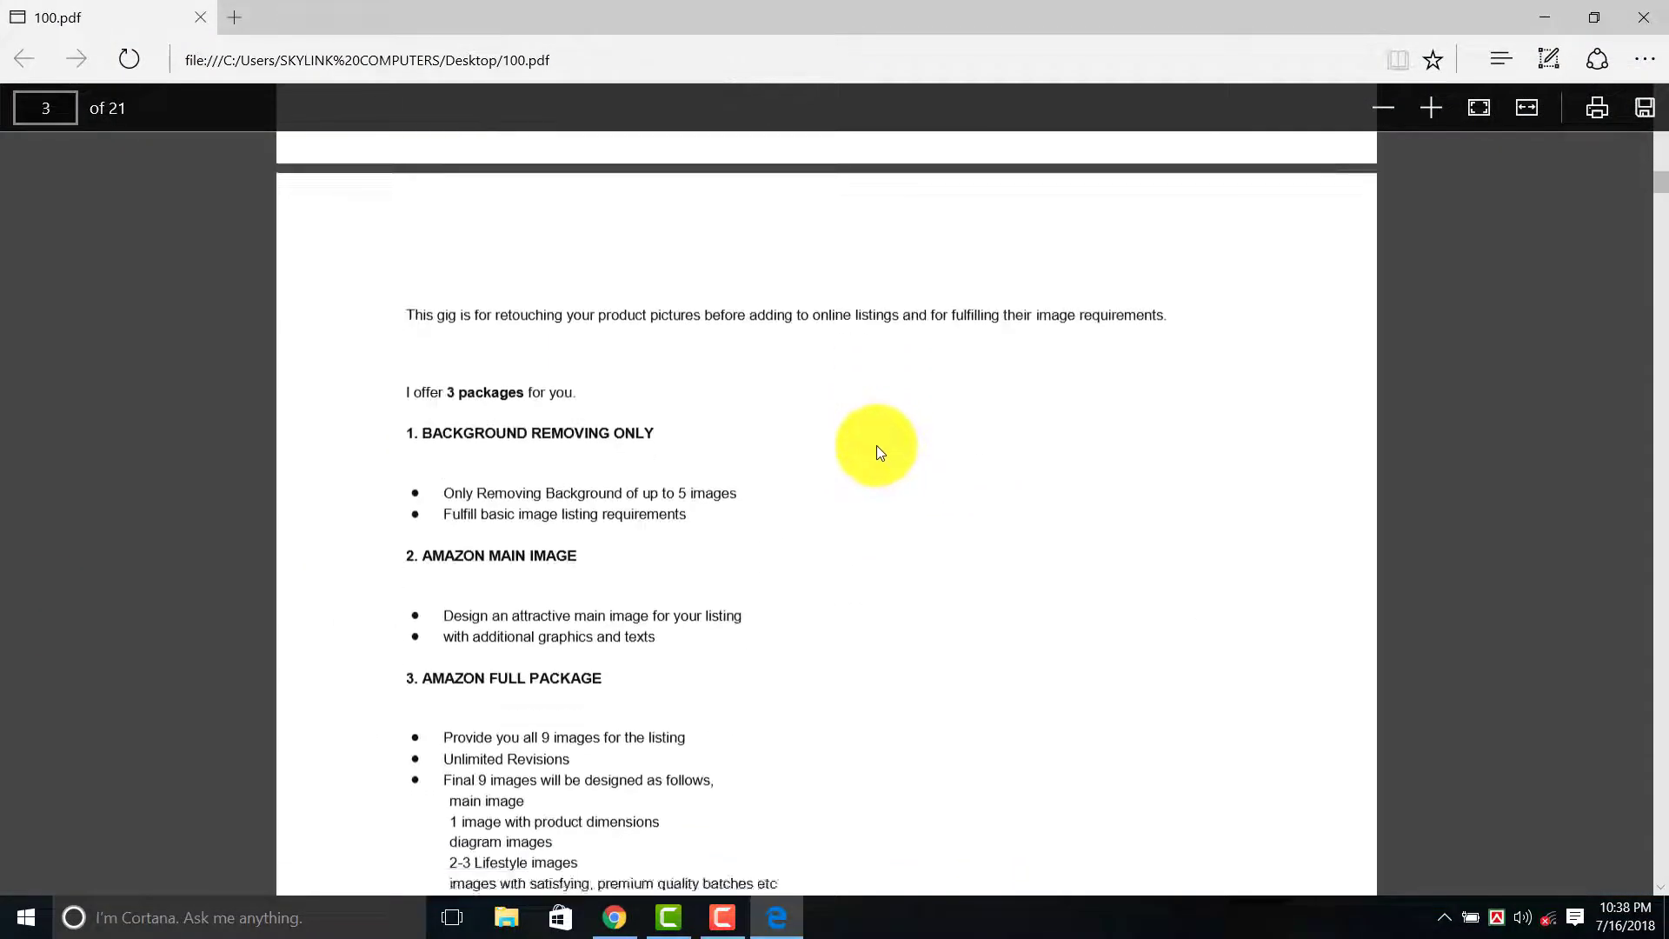
{"action": "scroll", "coordinate": [876, 445], "scroll_direction": "down", "scroll_amount": 5}
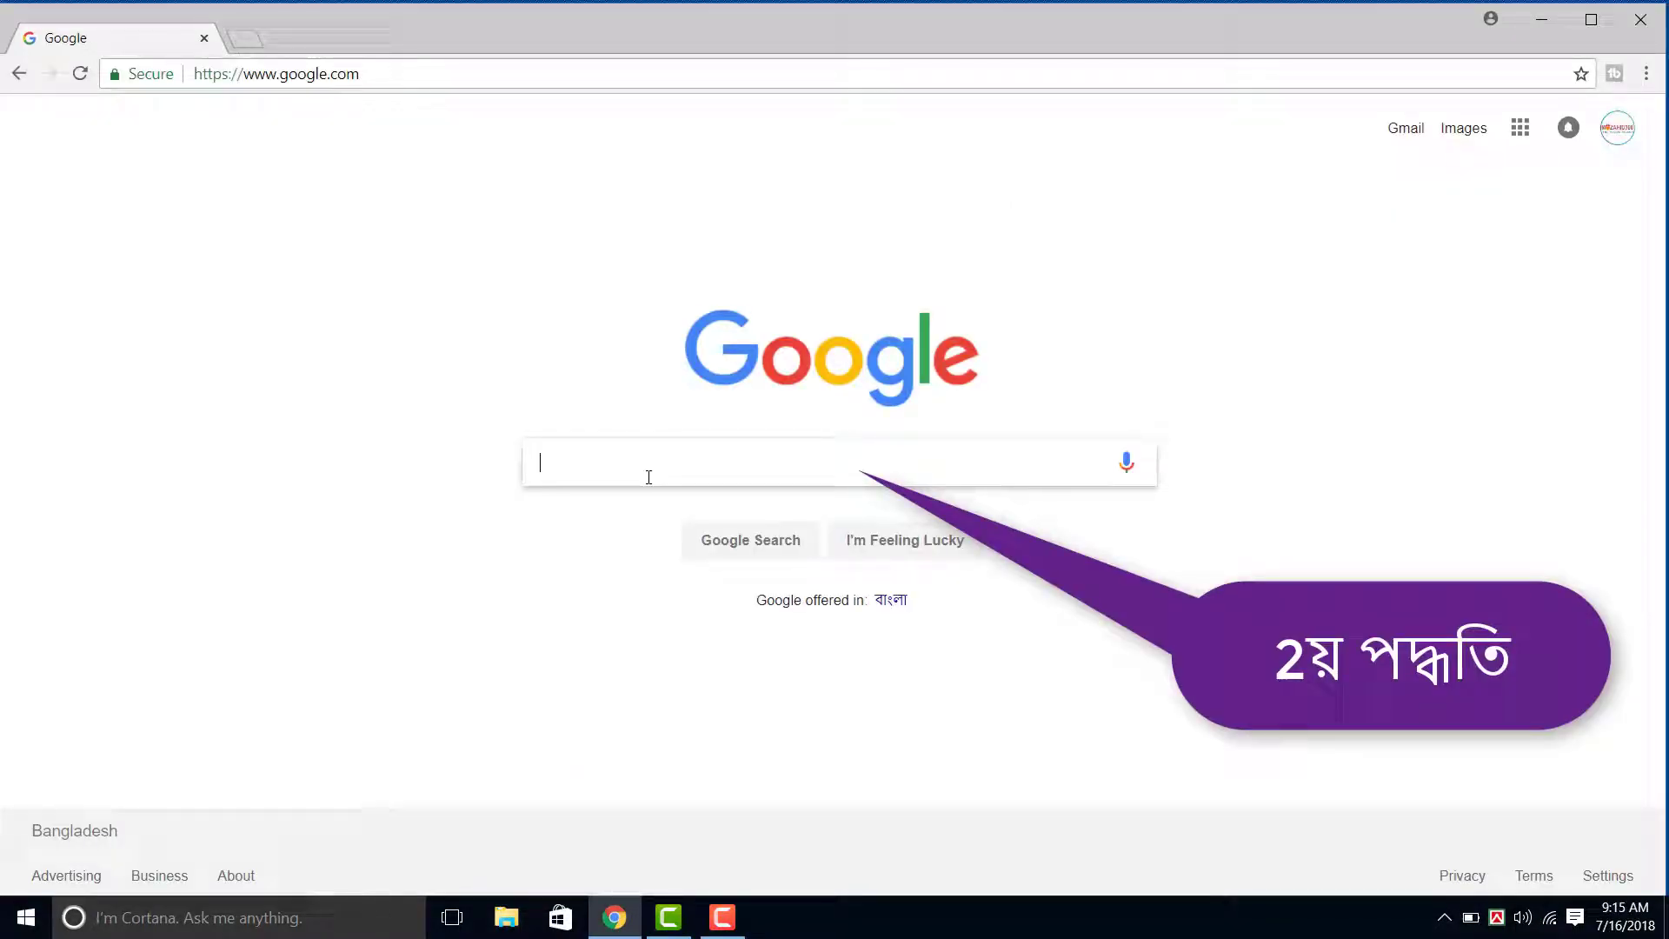
Search Google for 'word to pdf online'
{"action": "type", "text": "or"}
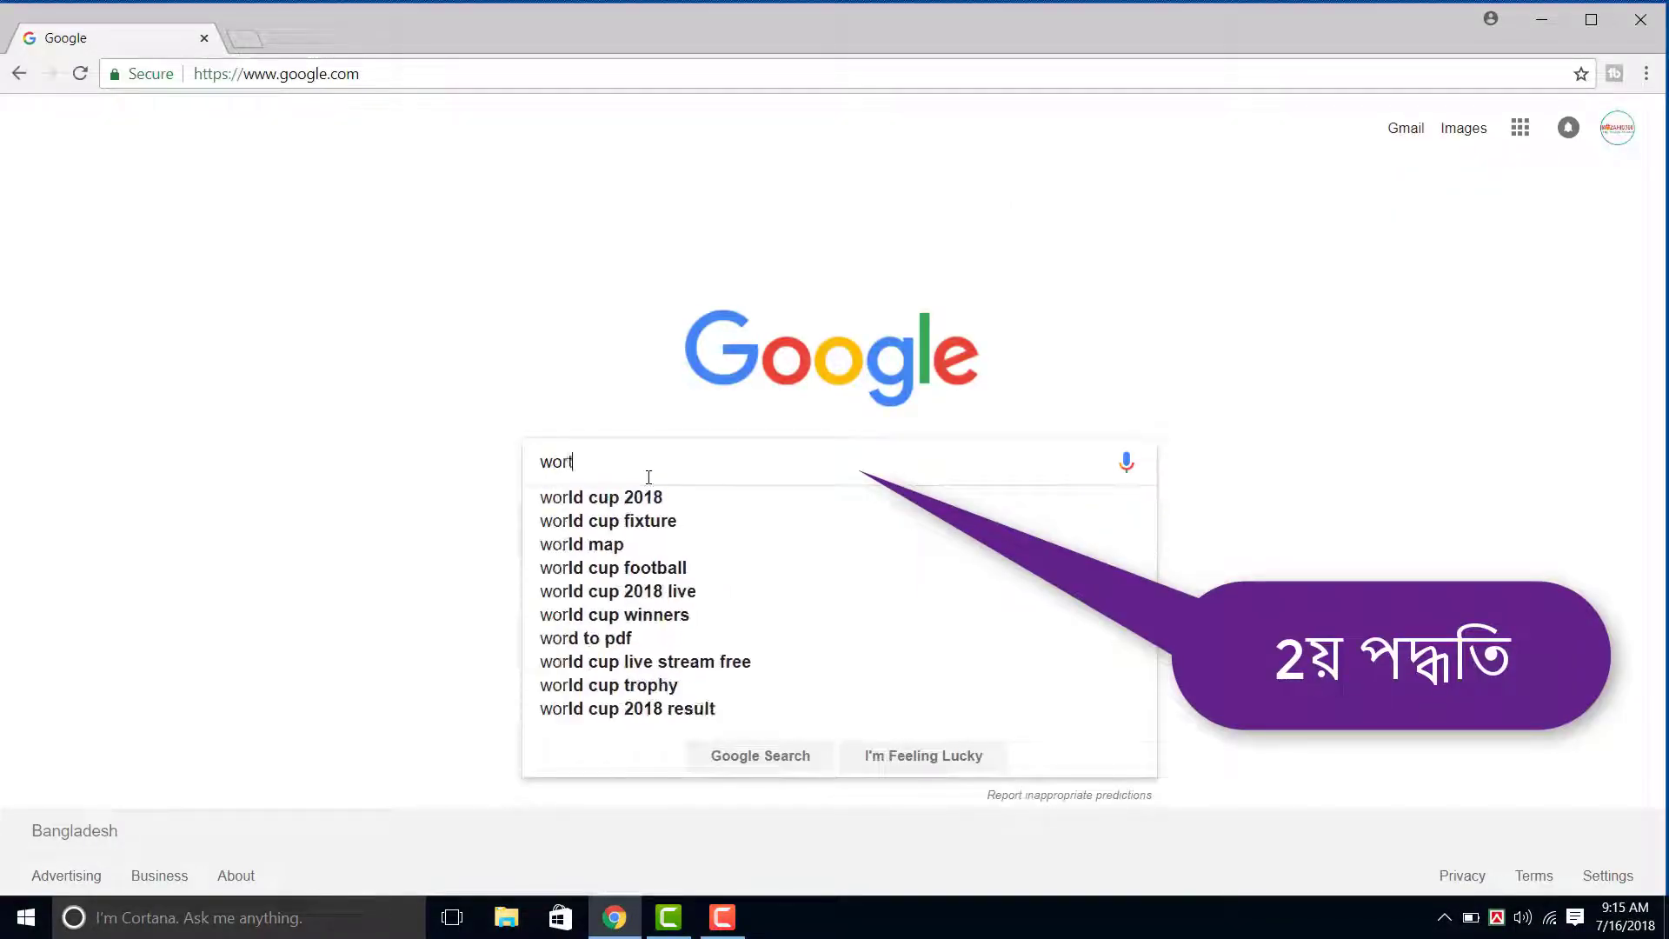
{"action": "type", "text": "t"}
{"action": "key", "text": "BackSpace"}
{"action": "type", "text": "d"}
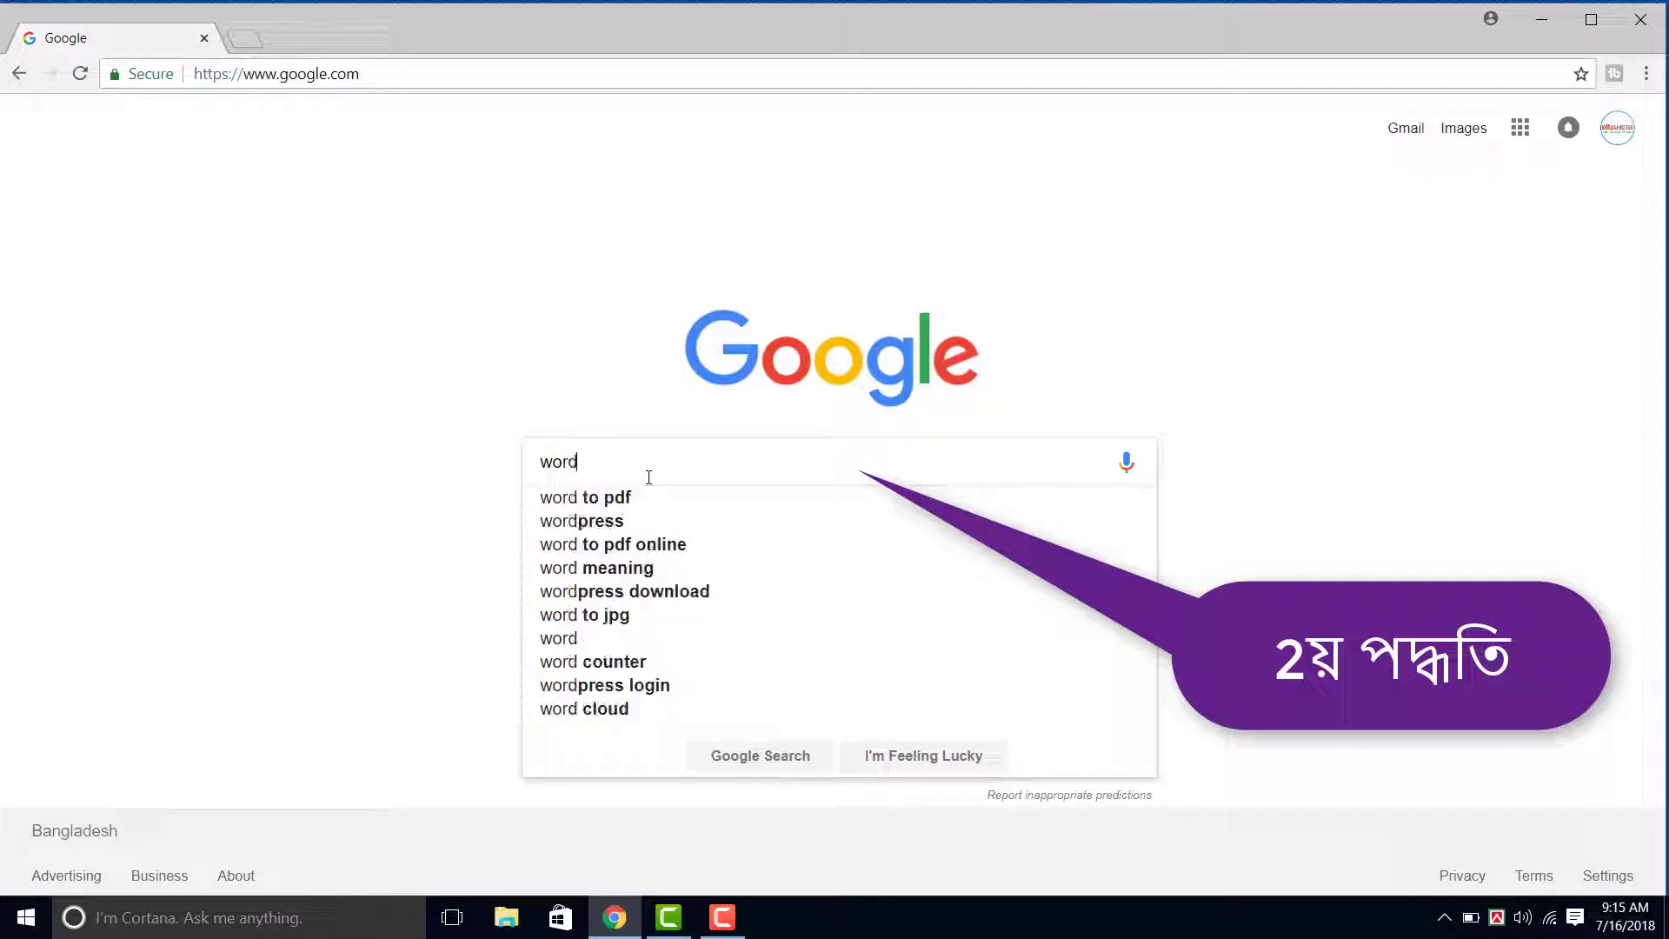
{"action": "key", "text": "Down"}
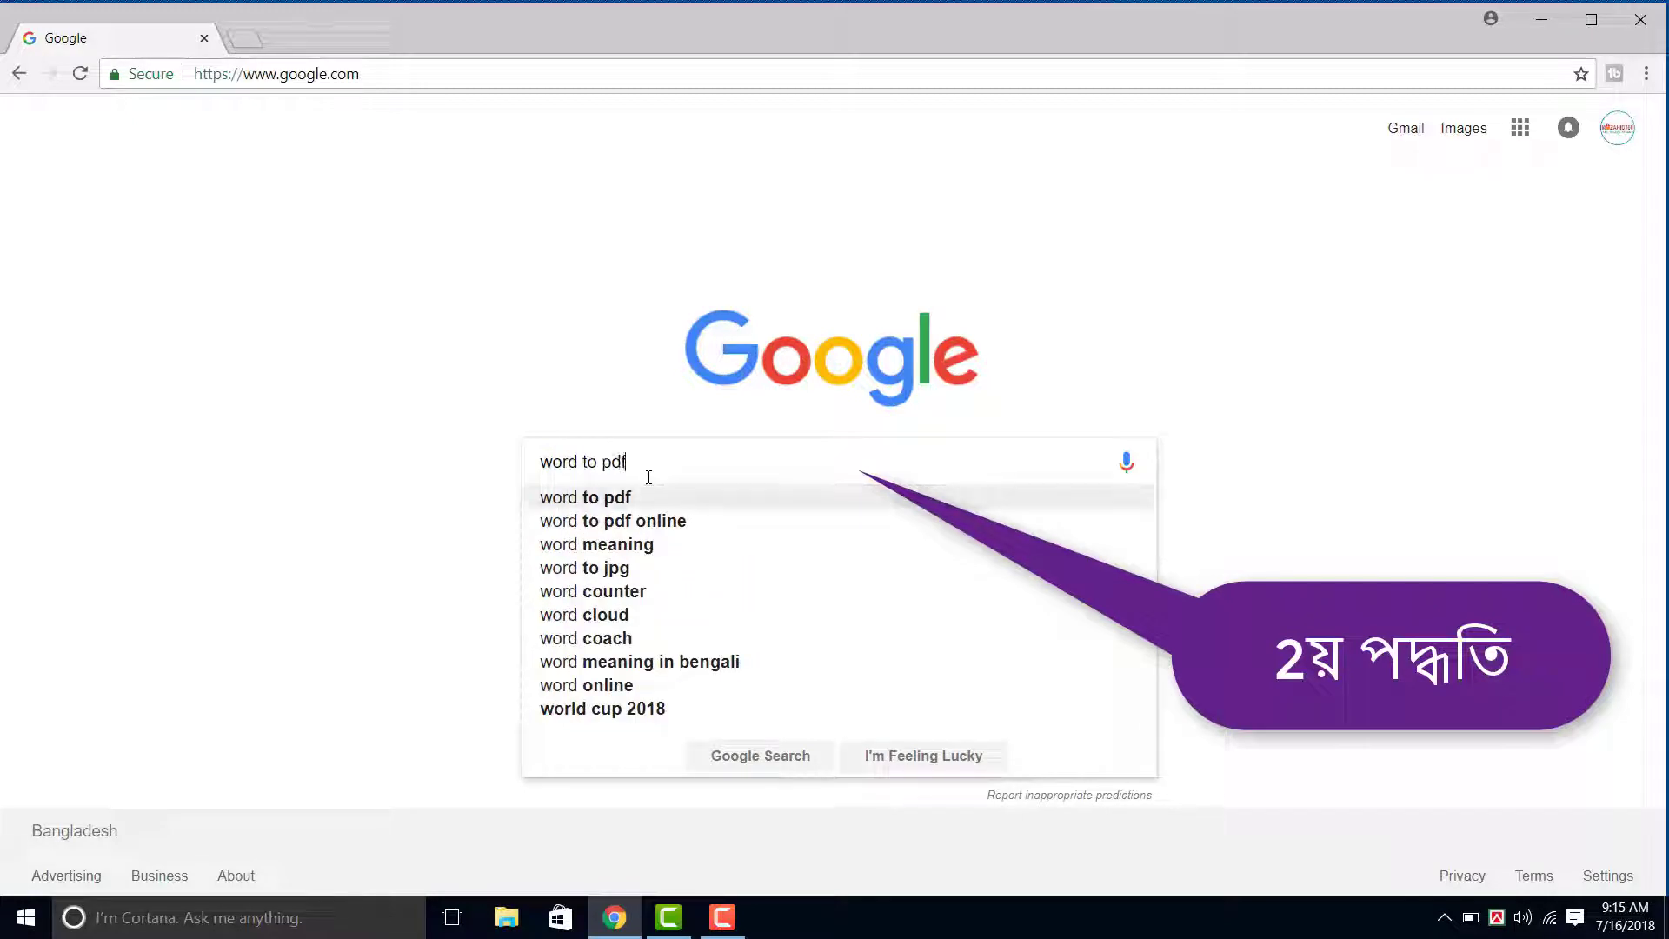
{"action": "key", "text": "Down"}
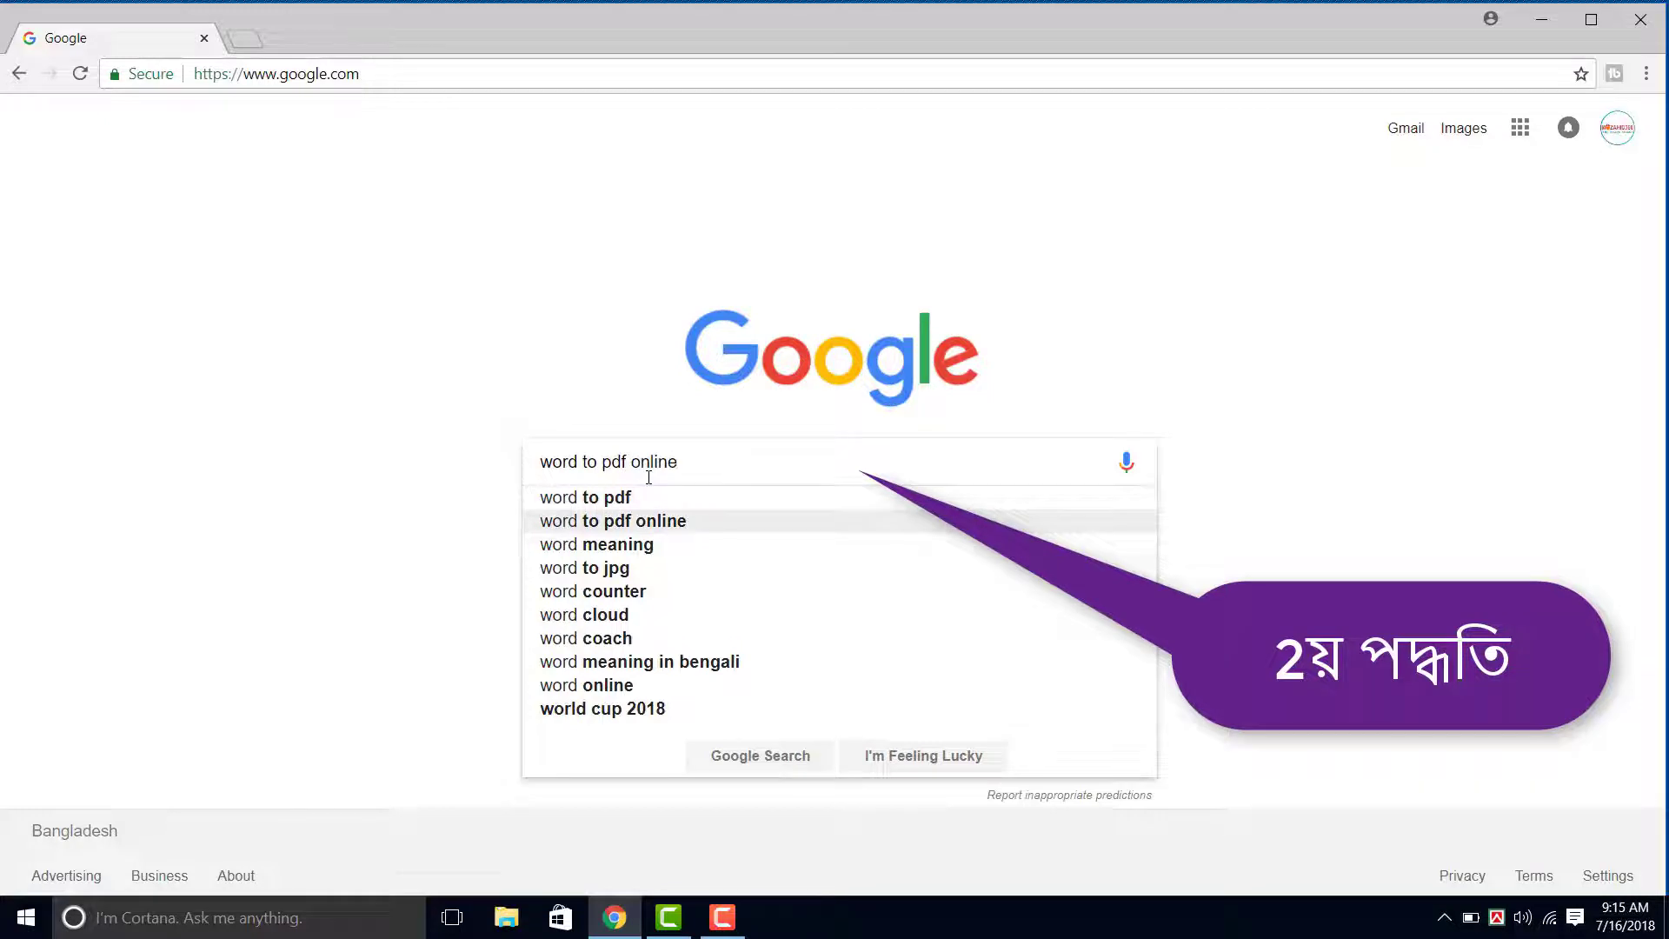
{"action": "key", "text": "Return"}
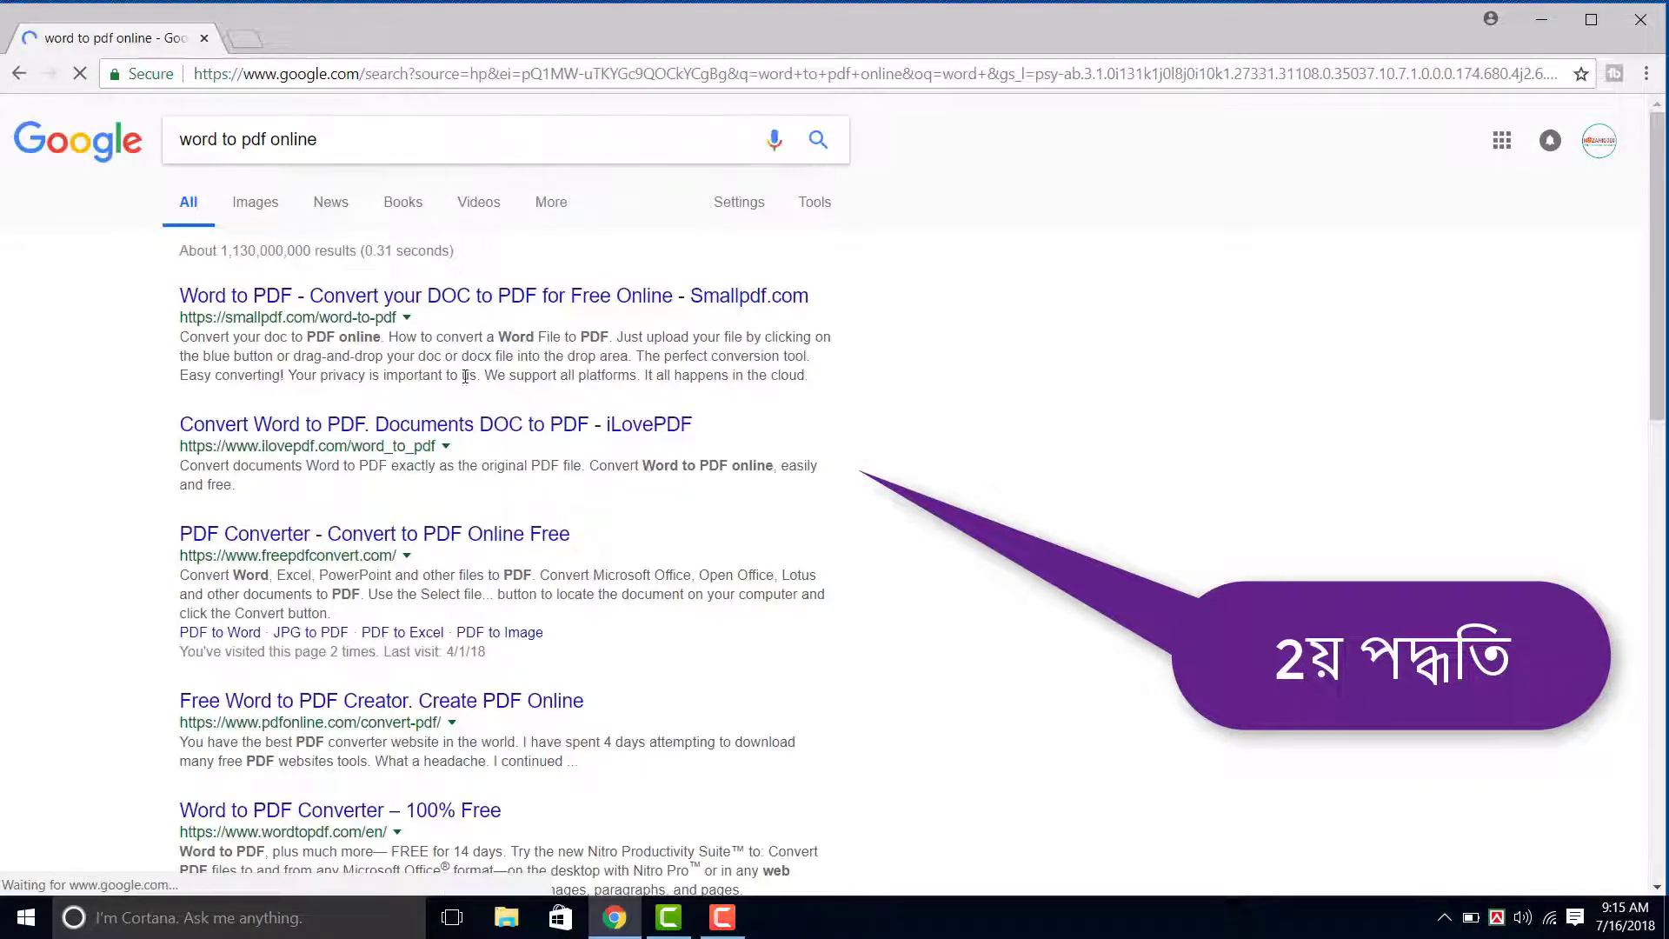
{"action": "scroll", "coordinate": [472, 532], "scroll_direction": "down", "scroll_amount": 5}
{"action": "scroll", "coordinate": [411, 349], "scroll_direction": "up", "scroll_amount": 5}
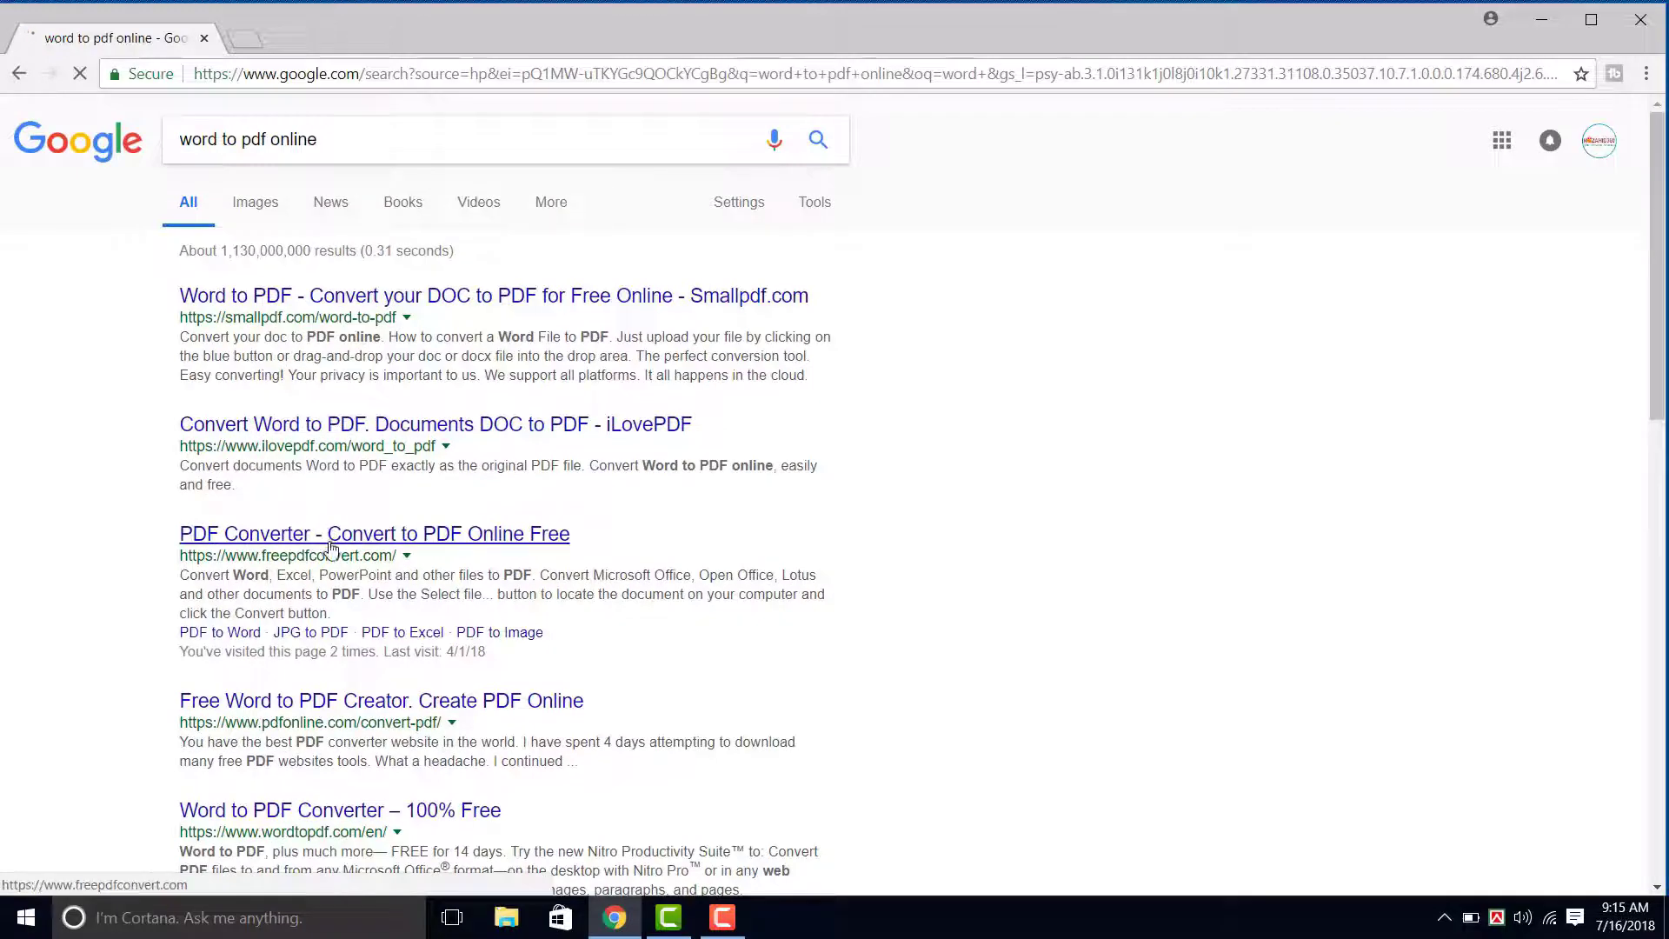
Open the PDF Converter result in a new tab
{"action": "right_click", "coordinate": [331, 547]}
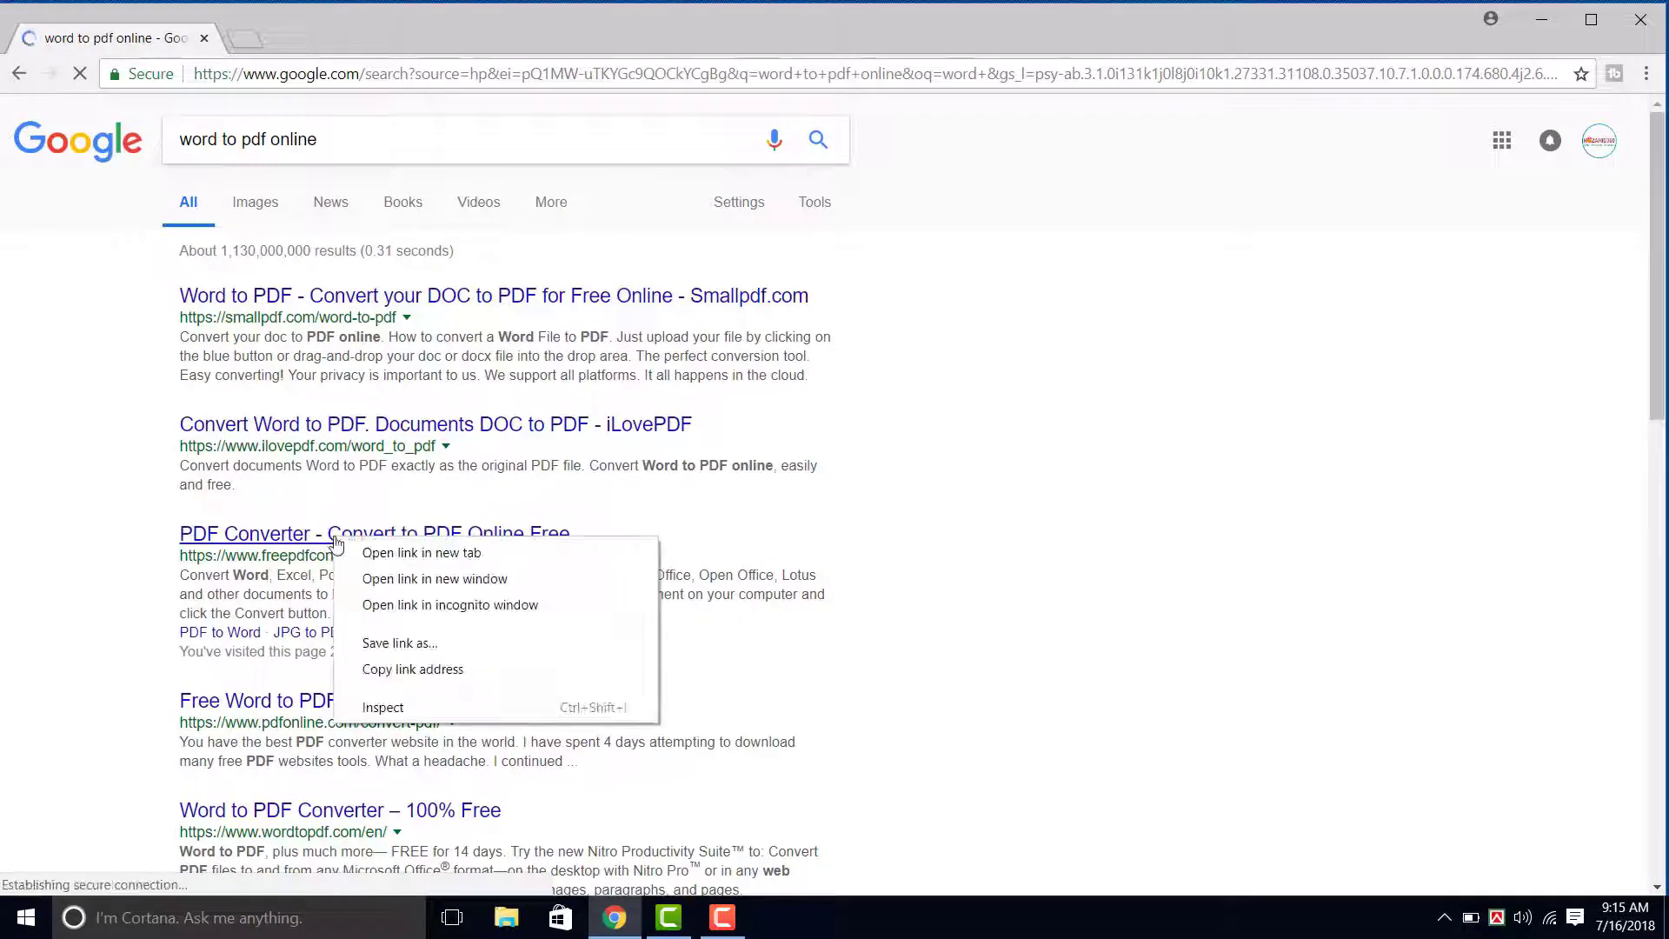
{"action": "left_click", "coordinate": [375, 557]}
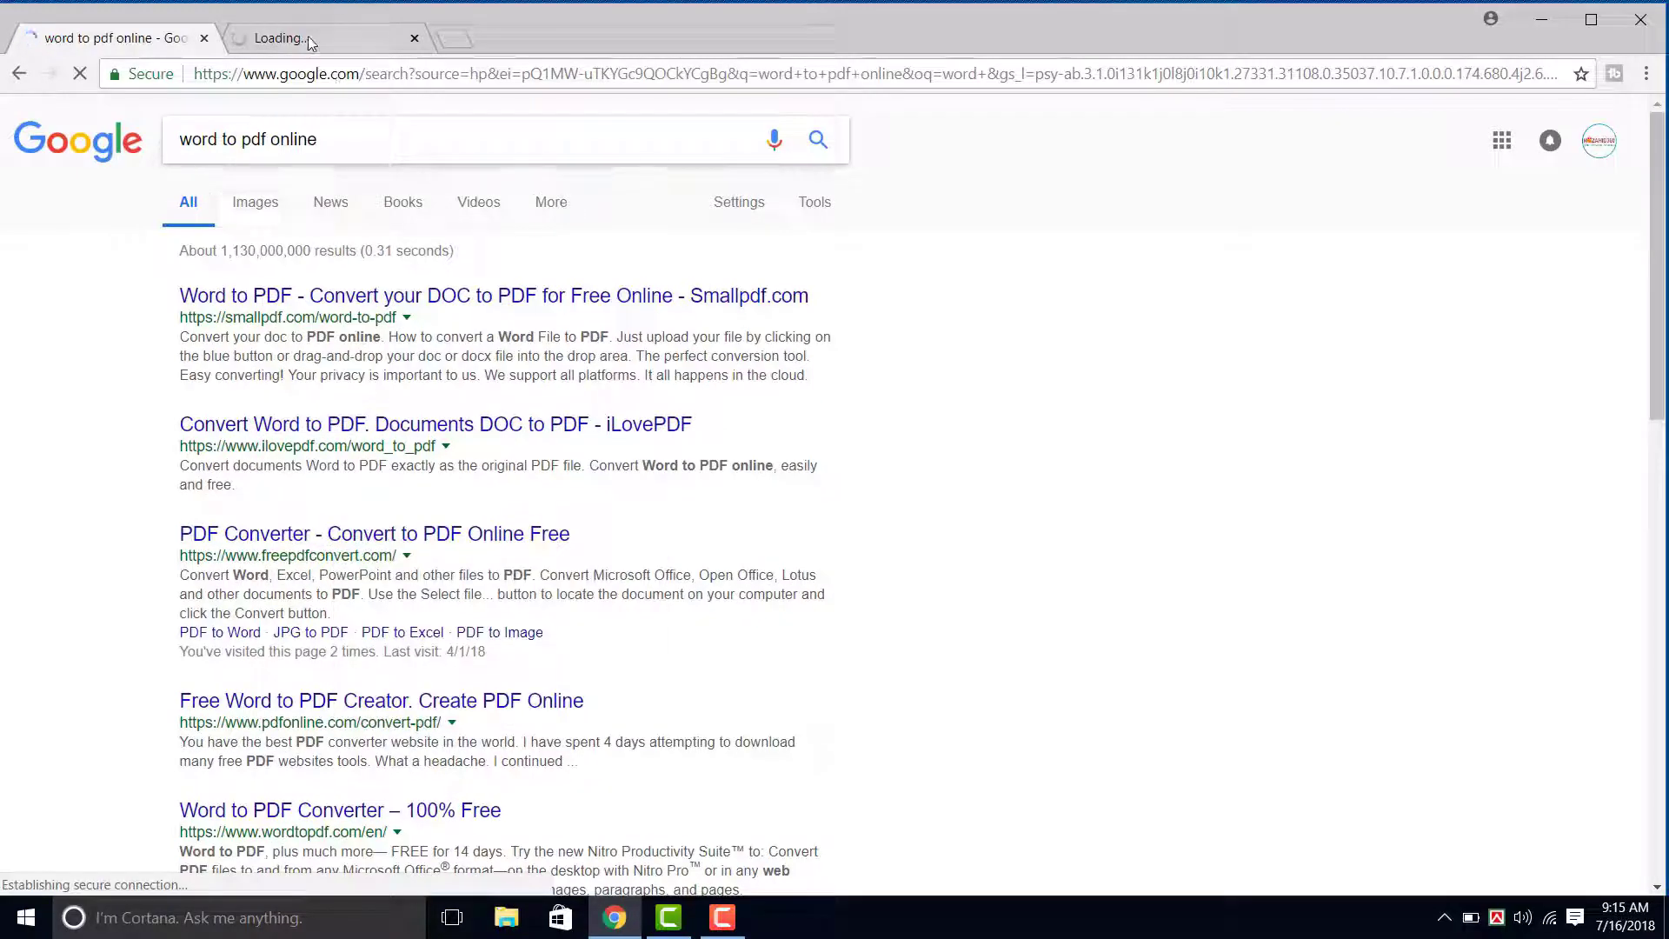
{"action": "scroll", "coordinate": [320, 489], "scroll_direction": "down", "scroll_amount": 6}
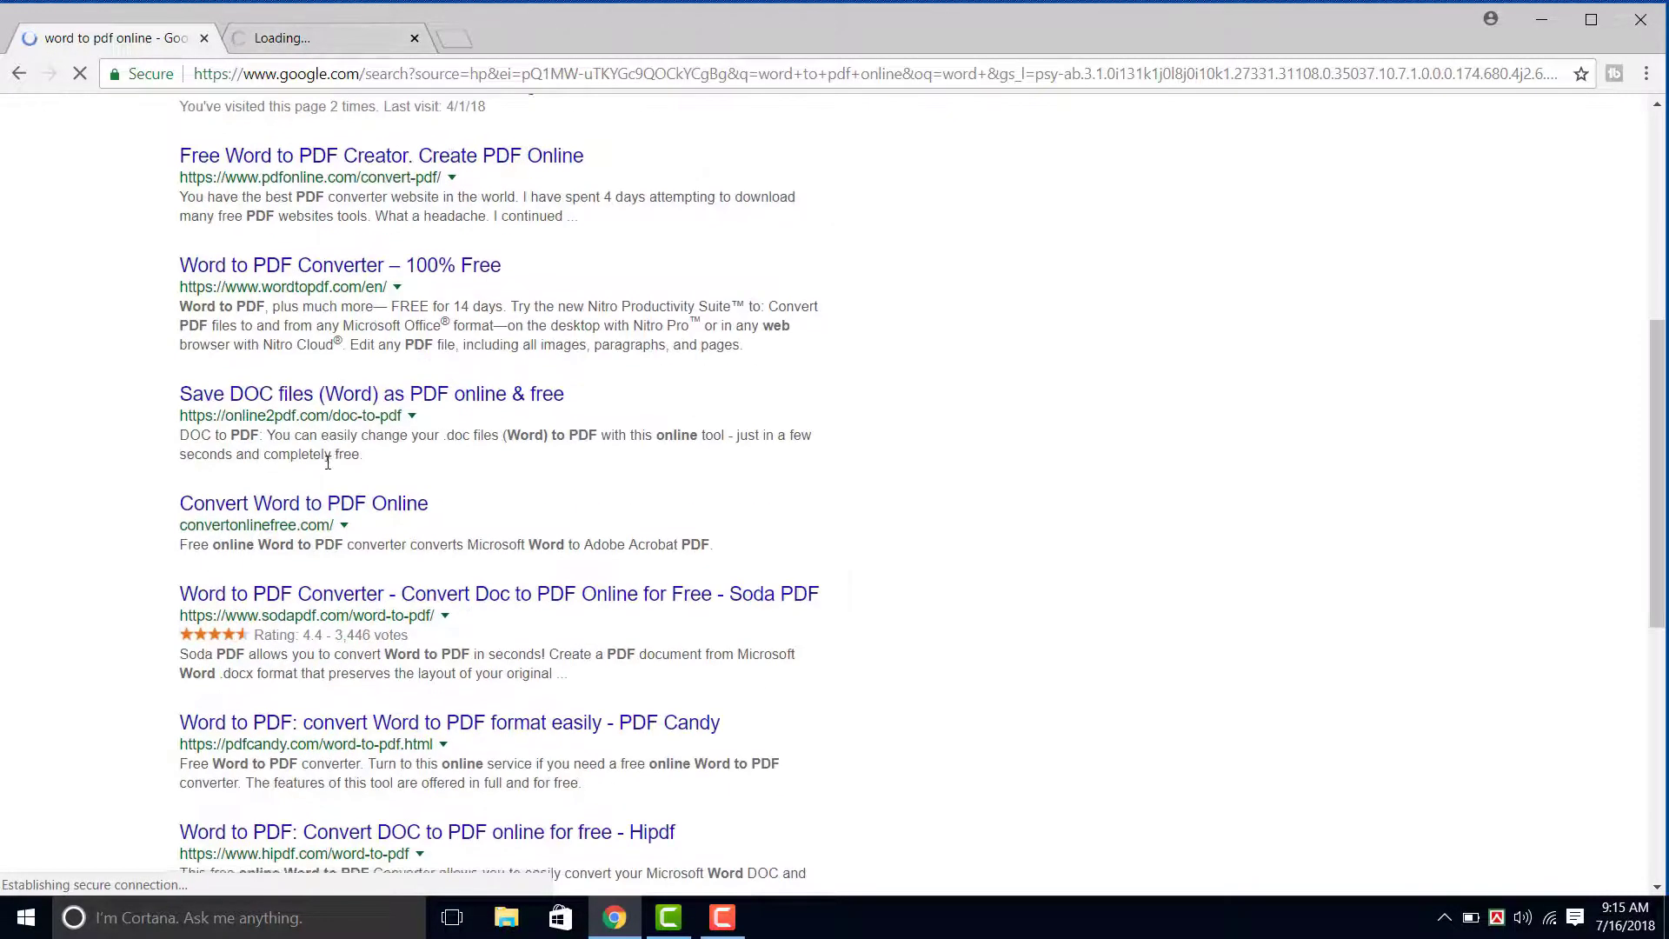
{"action": "scroll", "coordinate": [331, 466], "scroll_direction": "down", "scroll_amount": 5}
{"action": "scroll", "coordinate": [331, 466], "scroll_direction": "up", "scroll_amount": 5}
{"action": "scroll", "coordinate": [331, 465], "scroll_direction": "up", "scroll_amount": 5}
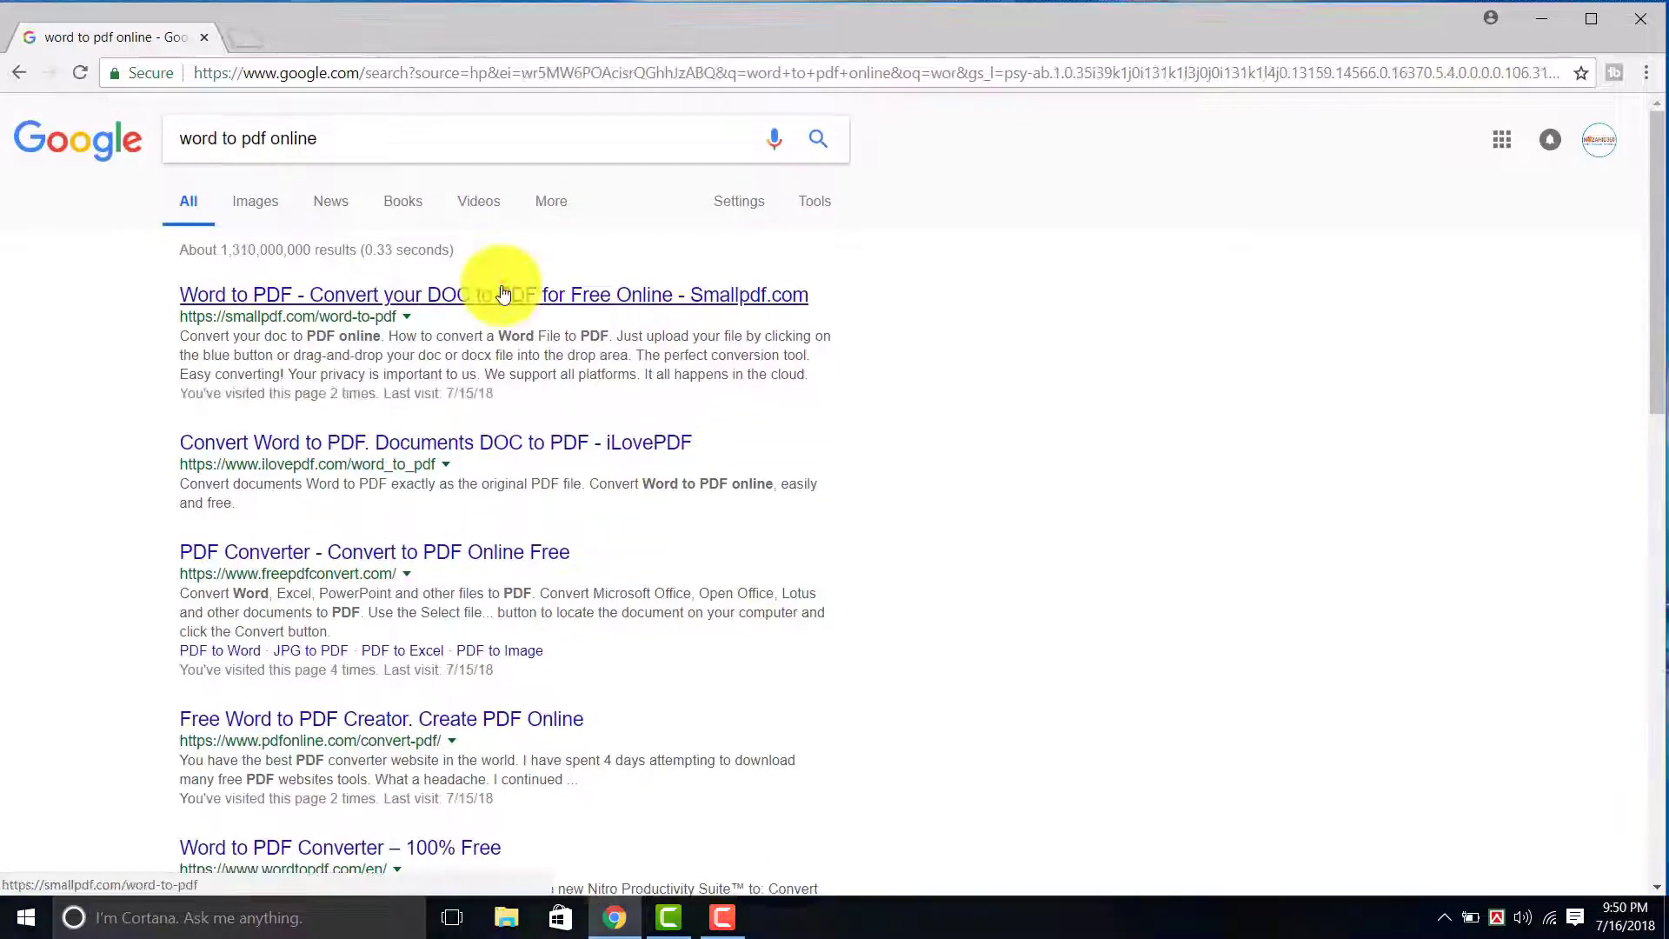
Upload the Word document 100 from the Desktop to Smallpdf's Word to PDF converter
{"action": "left_click", "coordinate": [503, 293]}
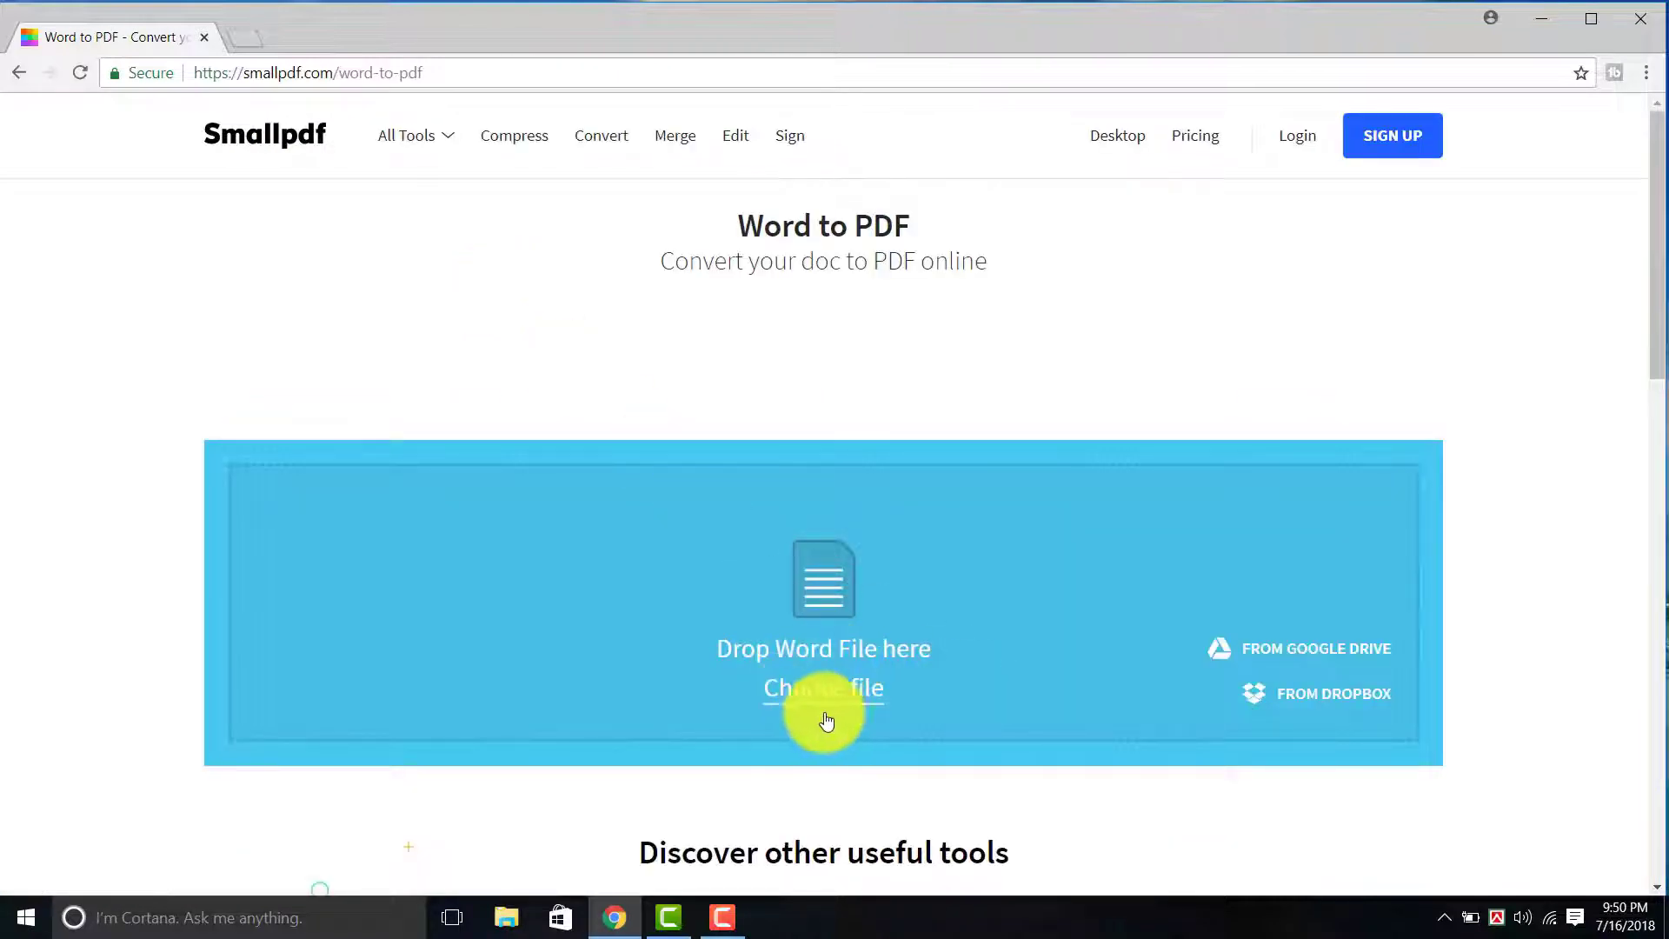
{"action": "scroll", "coordinate": [891, 665], "scroll_direction": "down", "scroll_amount": 1}
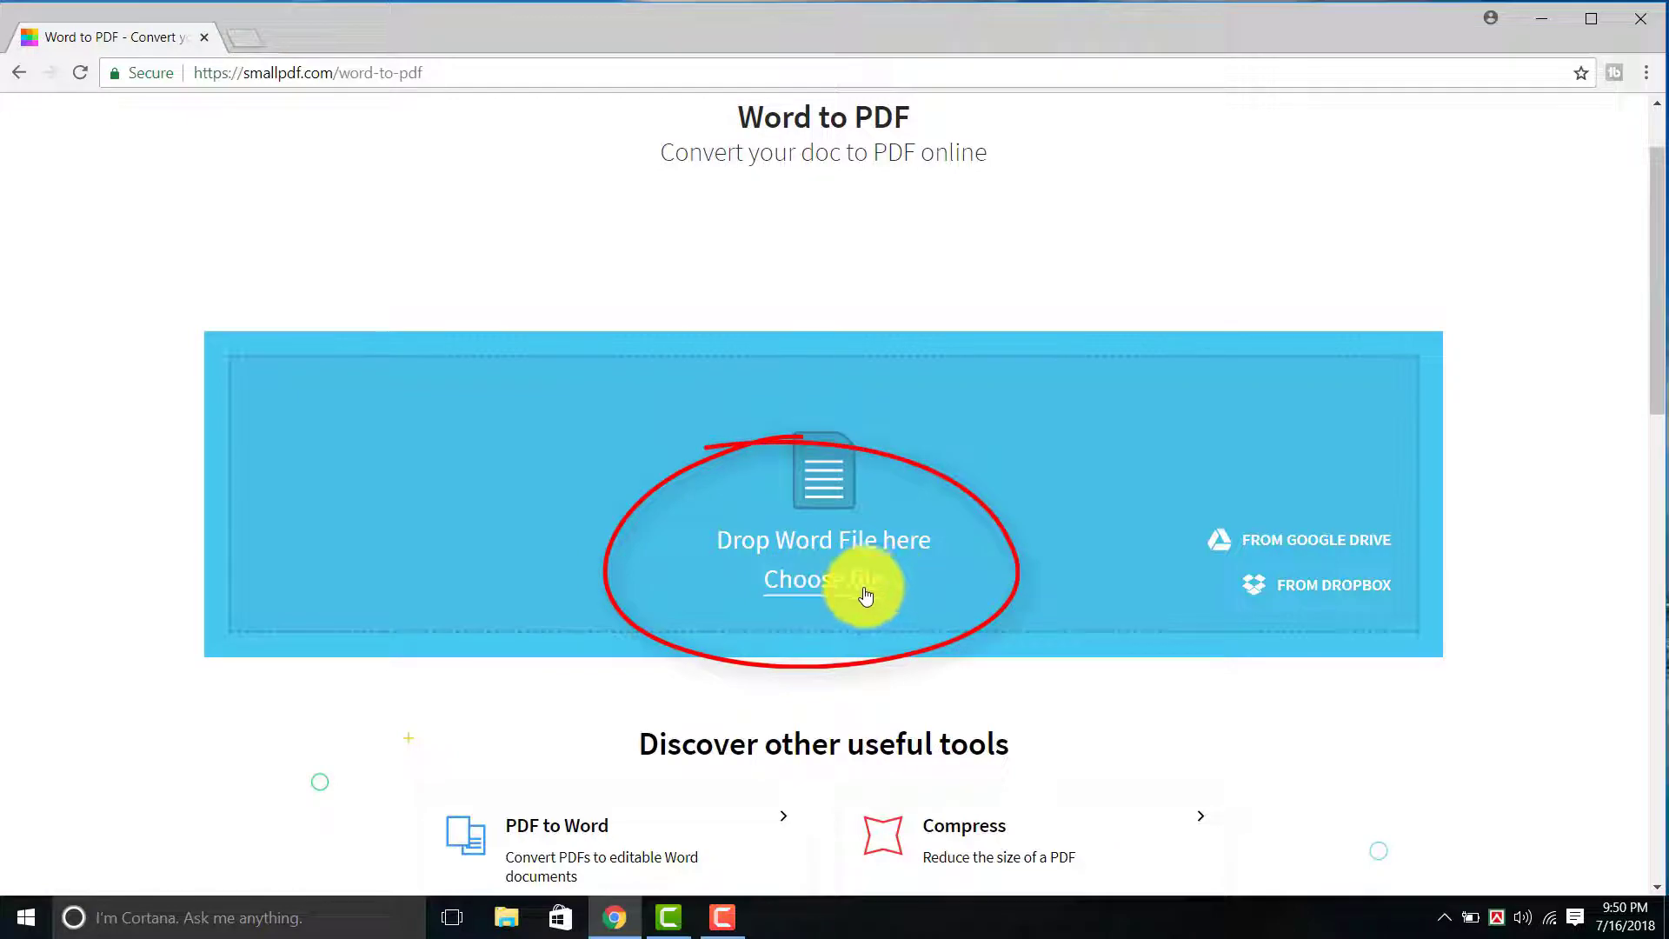
{"action": "left_click", "coordinate": [866, 595]}
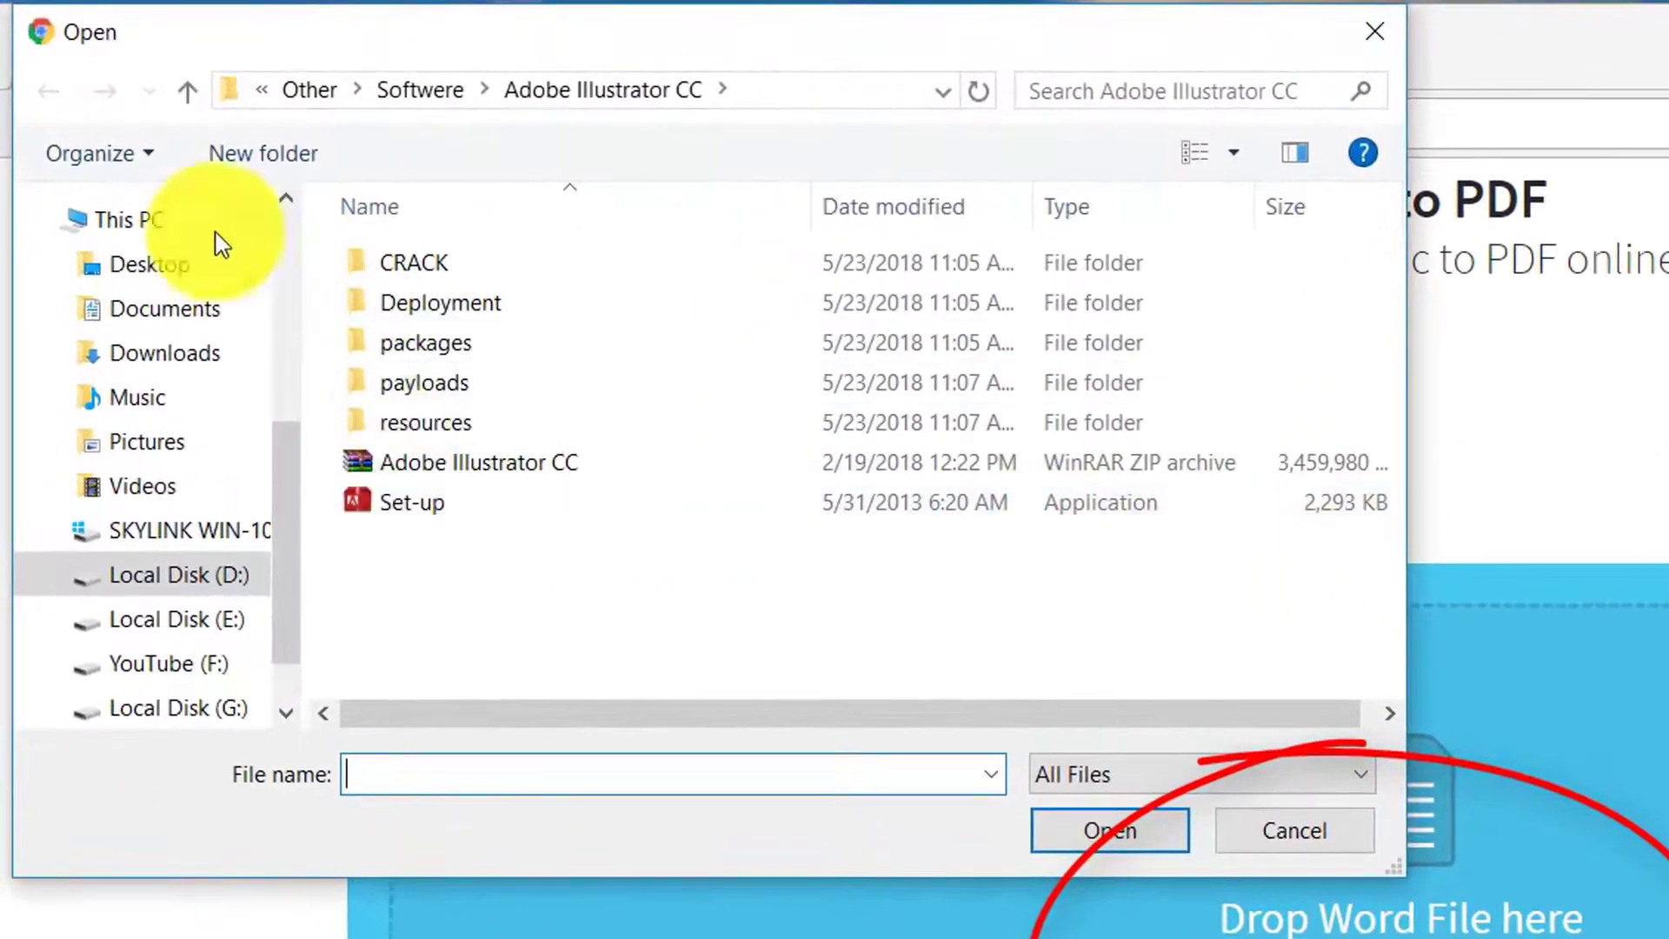
{"action": "left_click", "coordinate": [261, 90]}
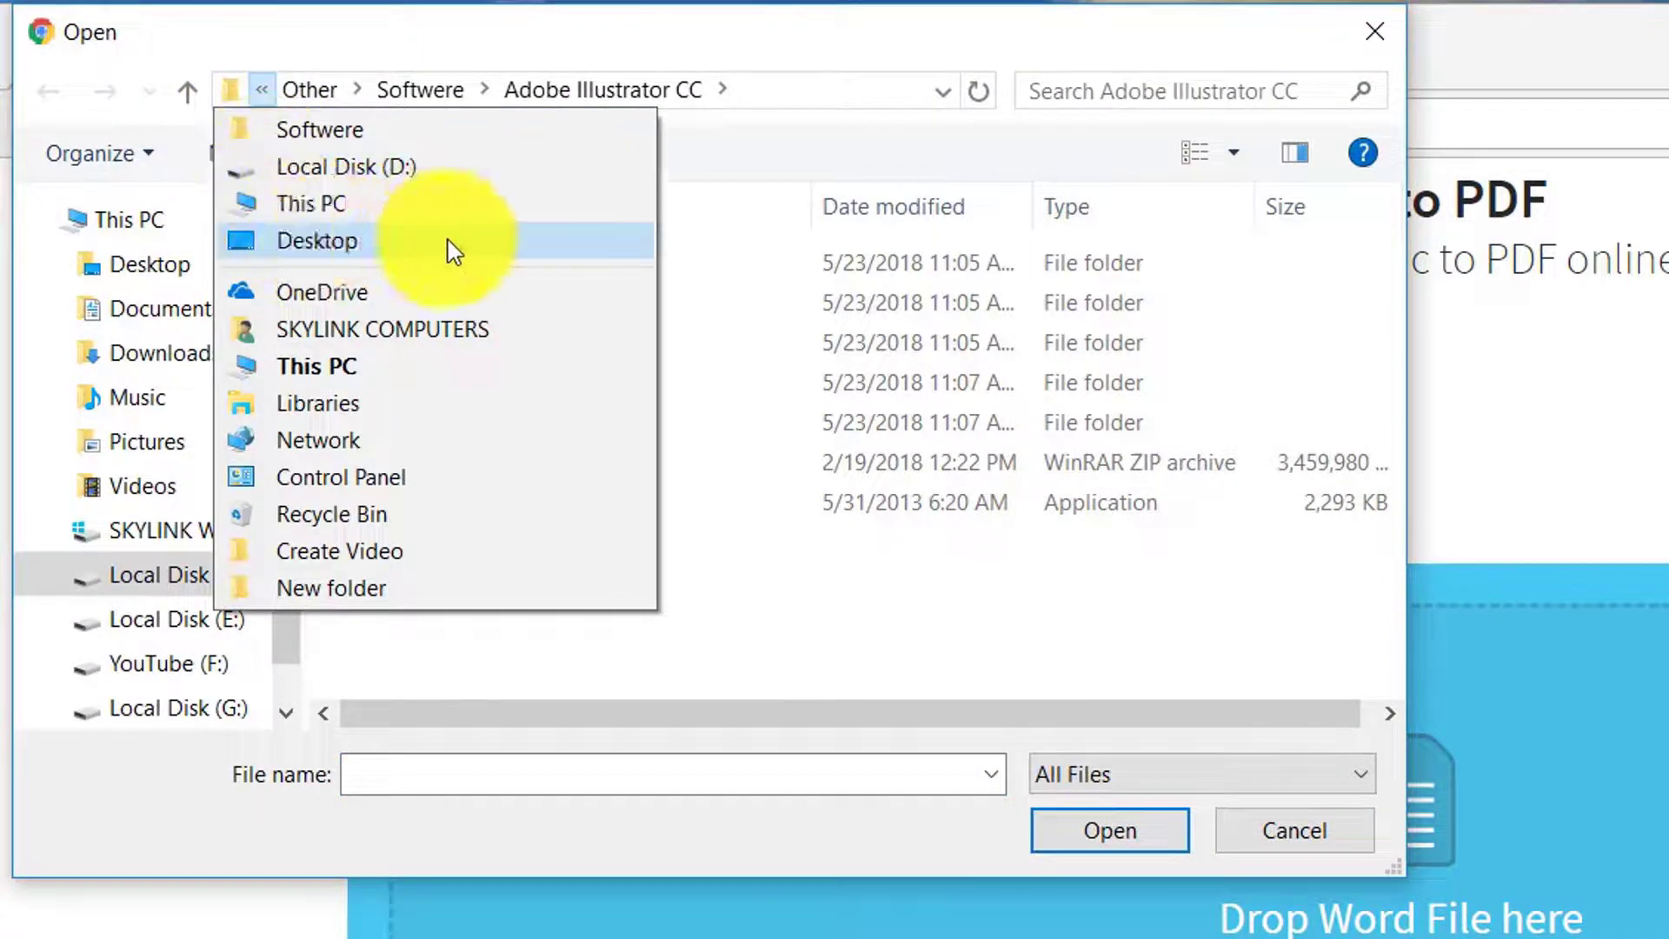
{"action": "left_click", "coordinate": [556, 253]}
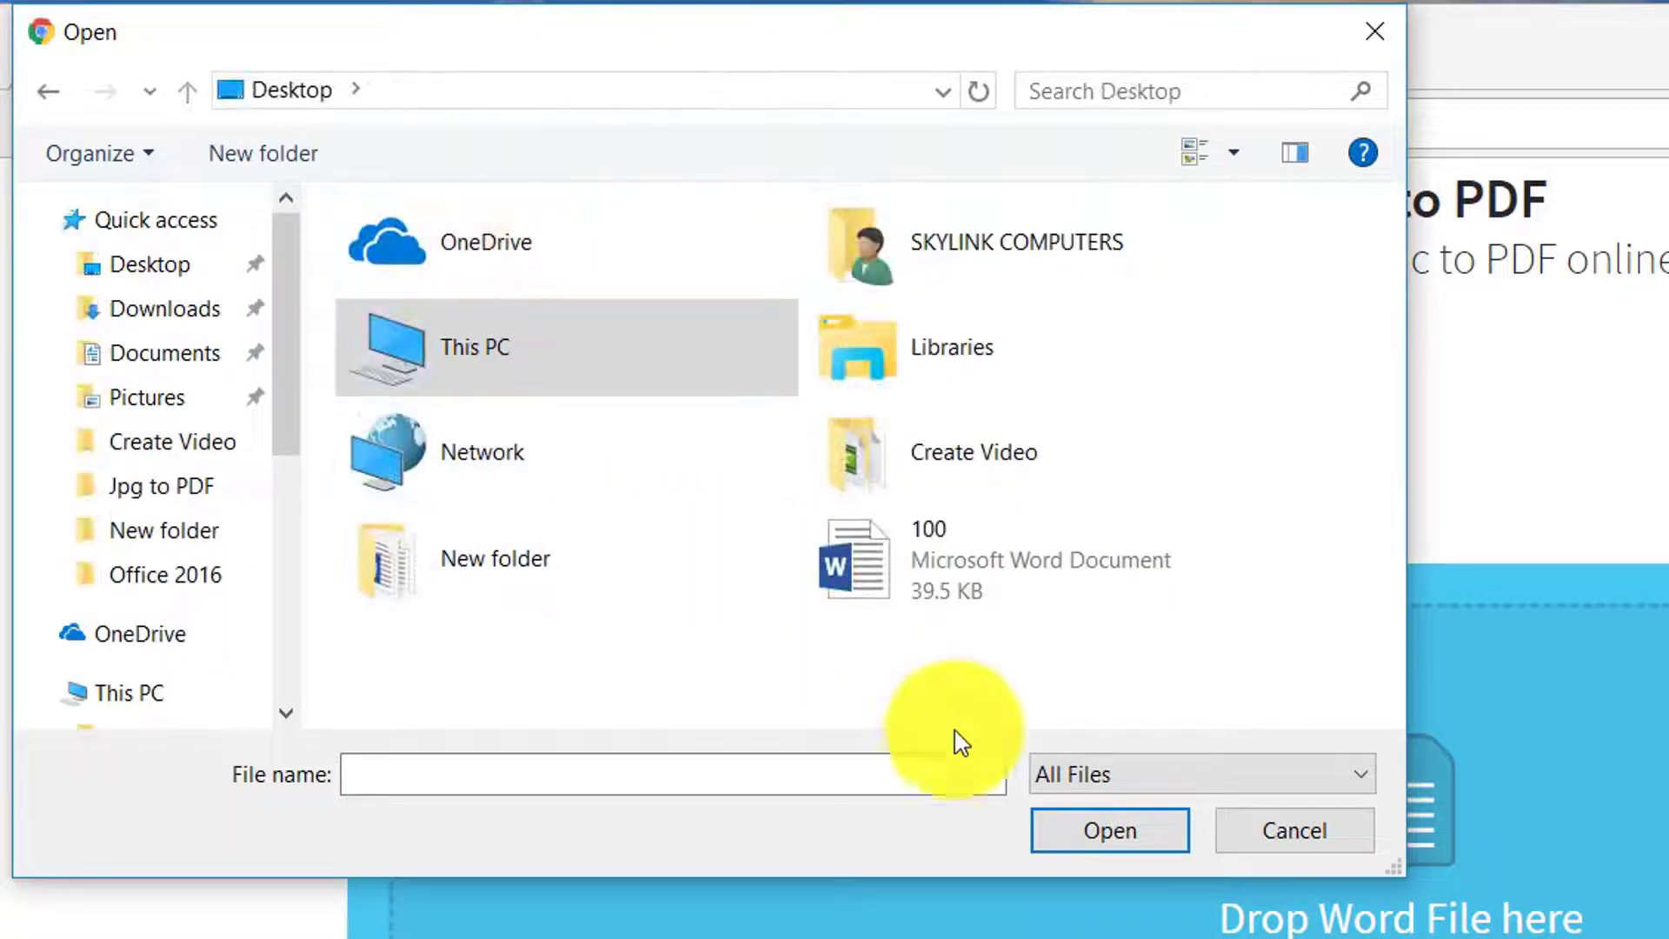
{"action": "left_click", "coordinate": [1031, 559]}
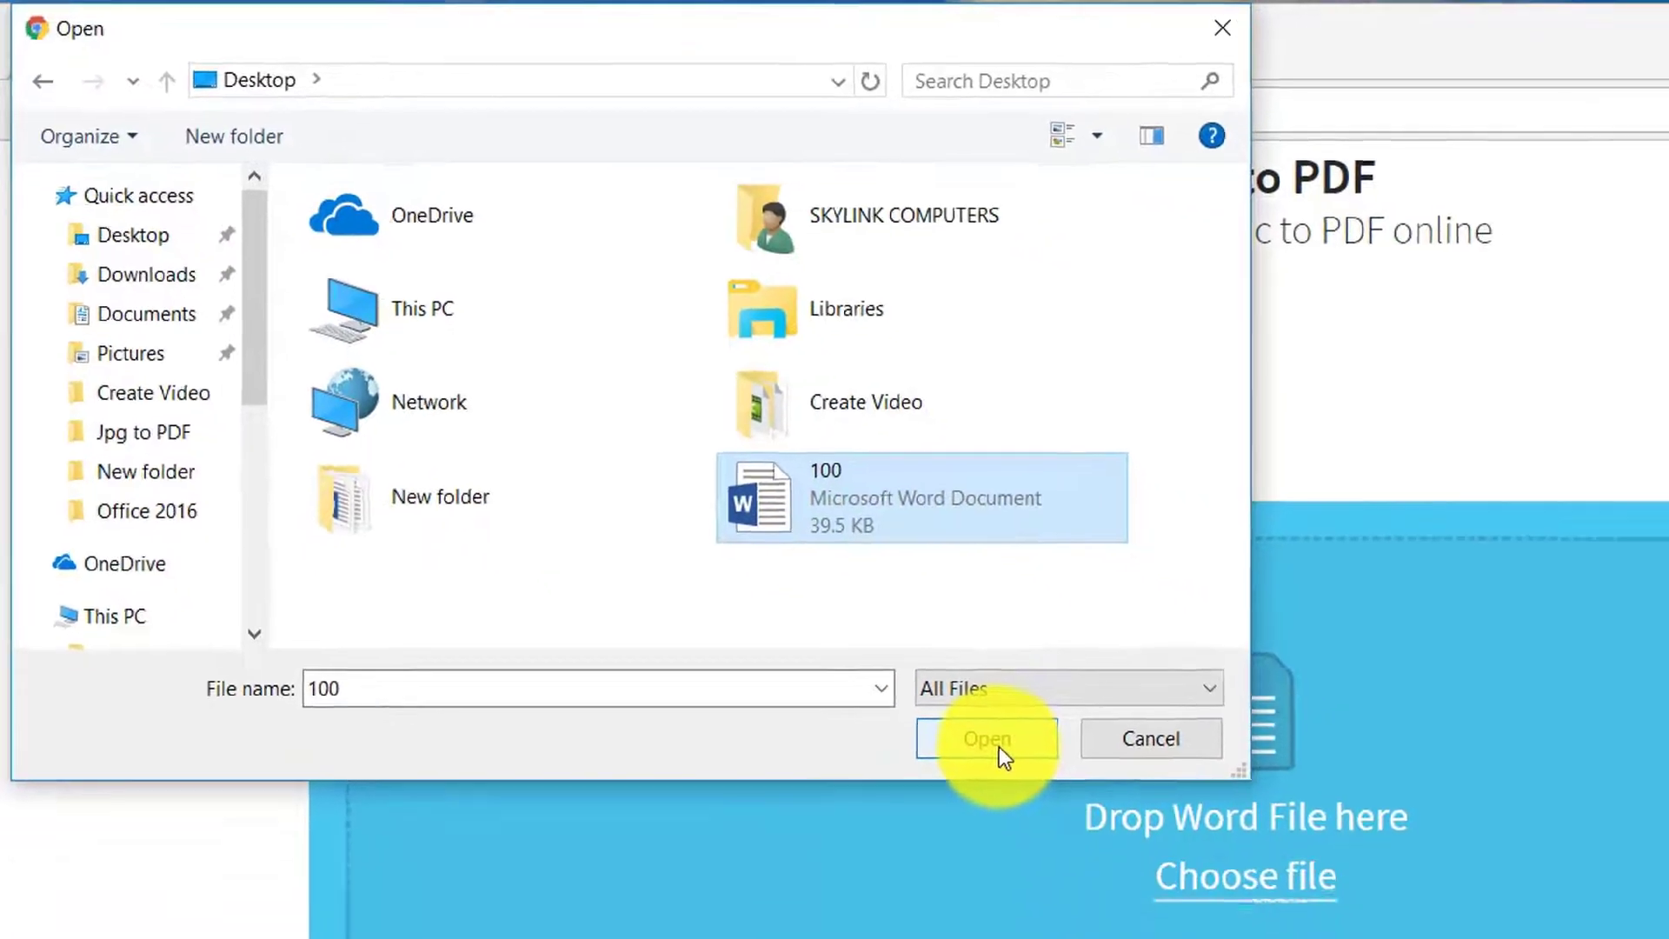
{"action": "left_click", "coordinate": [999, 747]}
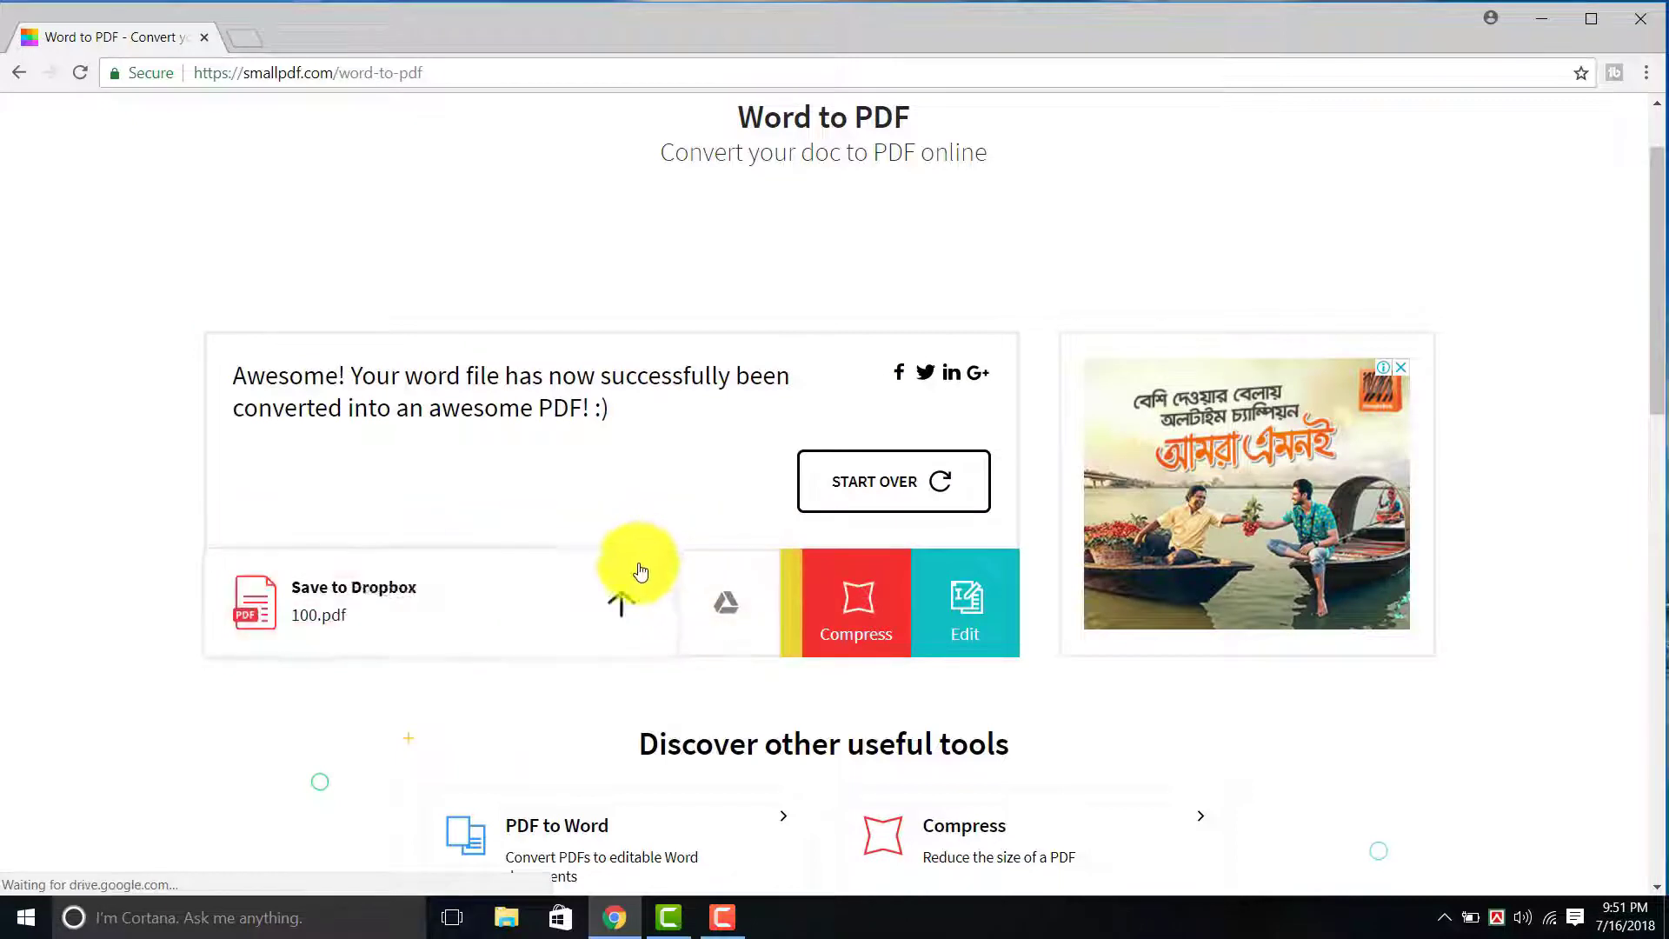
Download the converted 100.pdf (203 KB) and open it from the download bar
{"action": "scroll", "coordinate": [1112, 213], "scroll_direction": "down", "scroll_amount": 1}
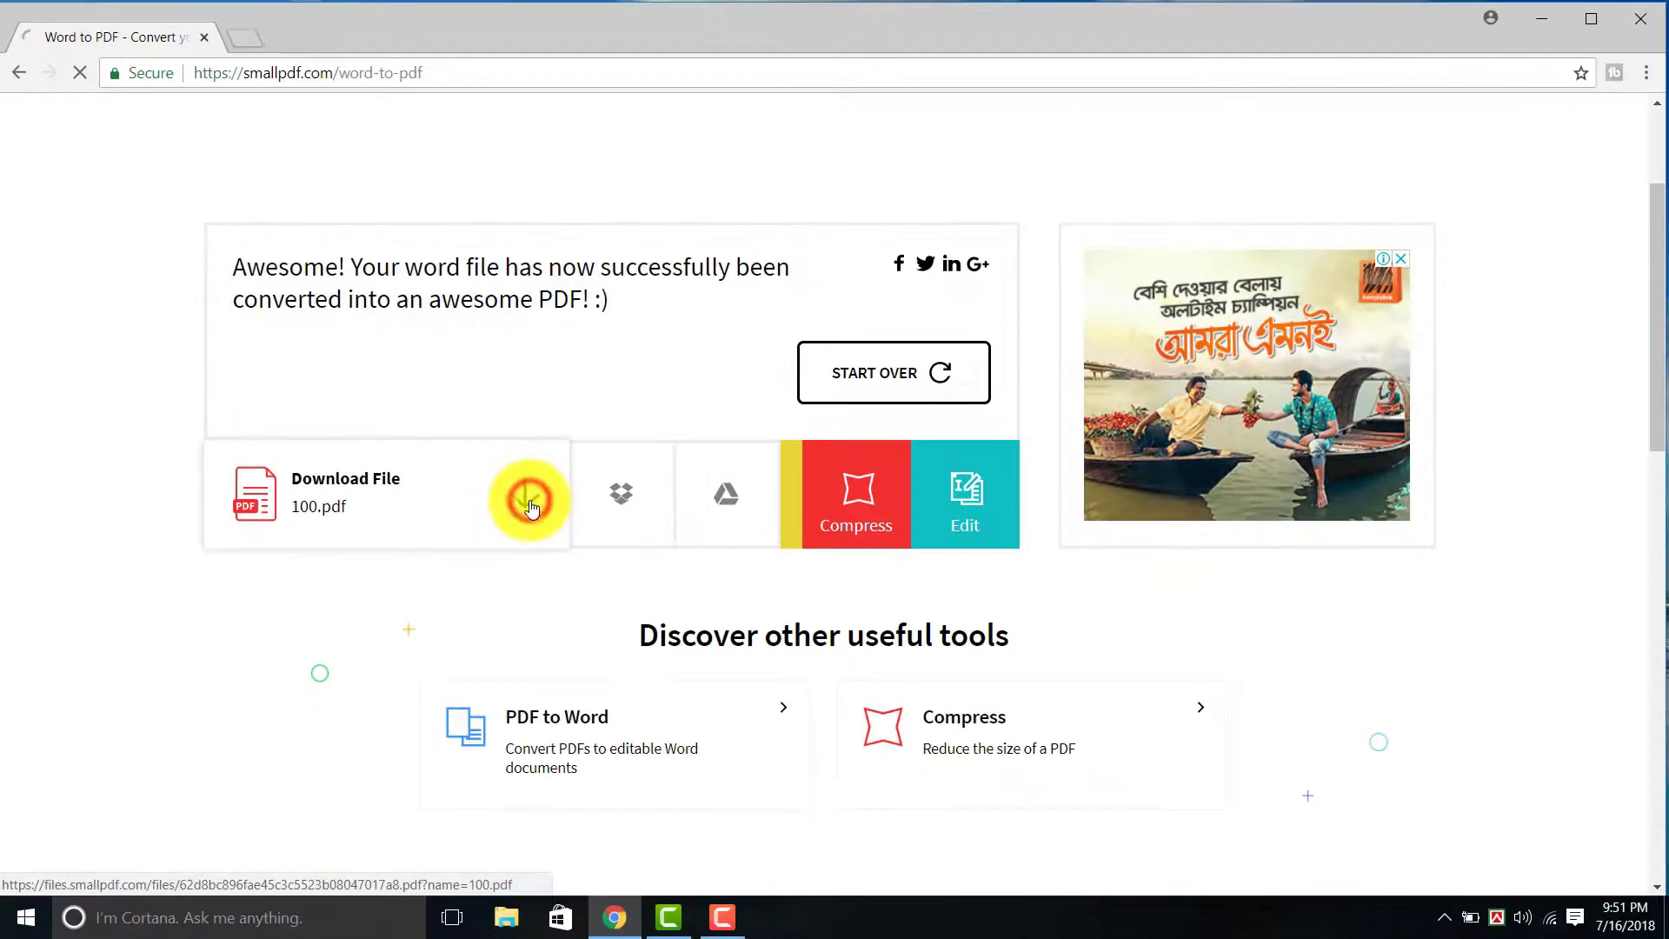
{"action": "left_click", "coordinate": [528, 501]}
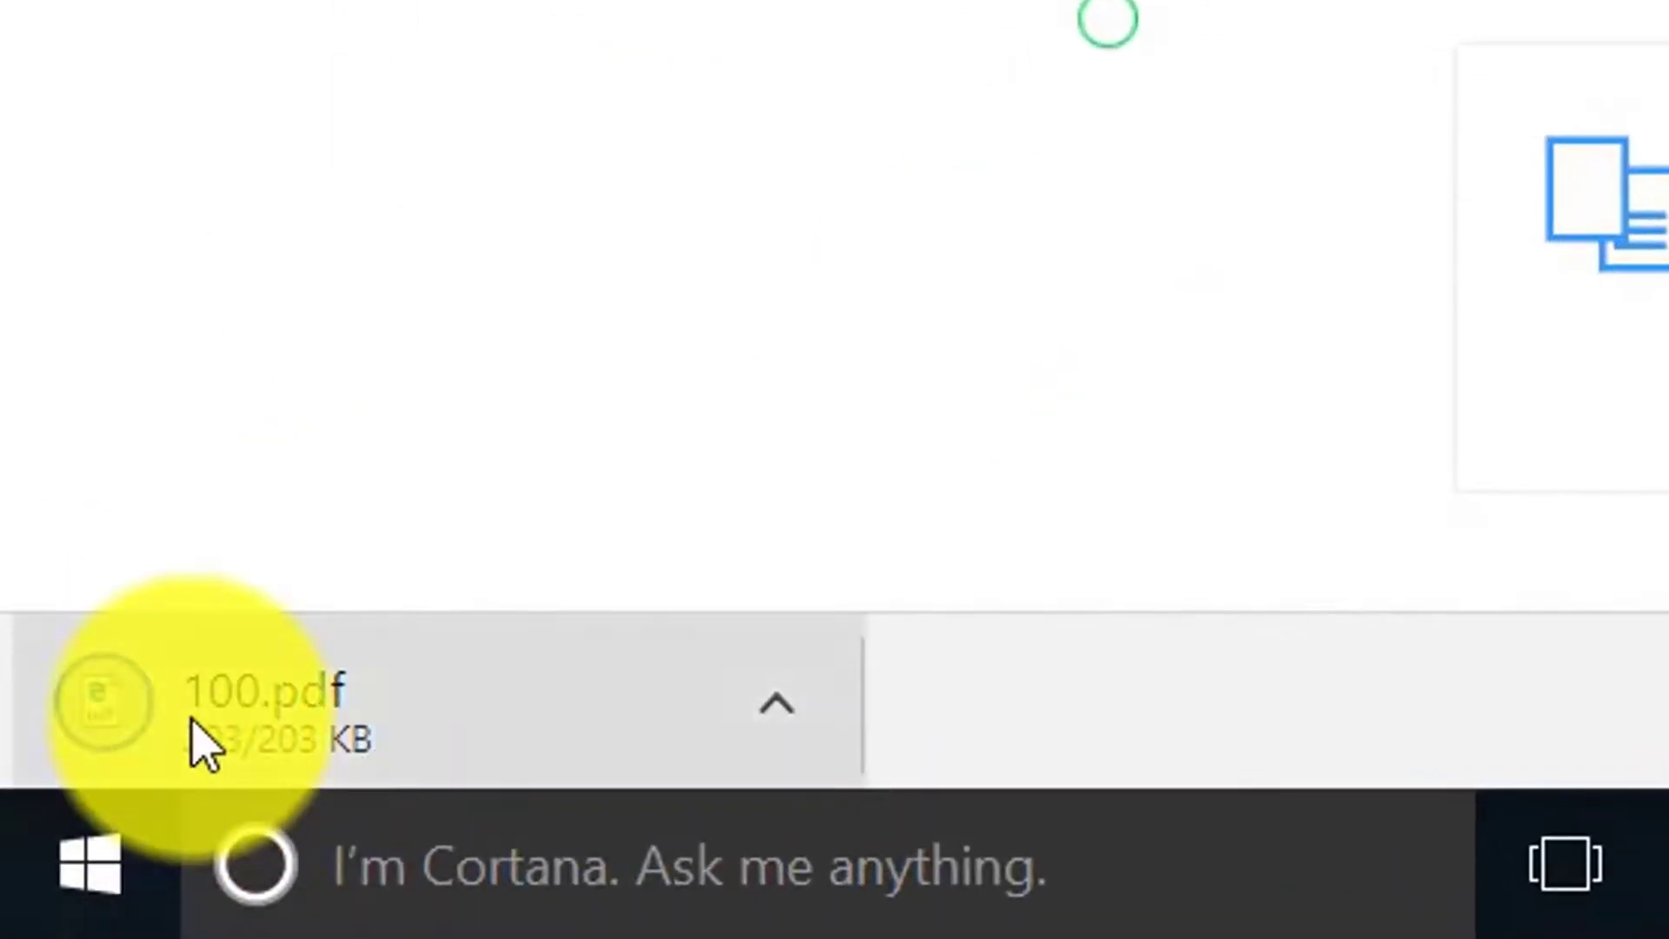
{"action": "left_click", "coordinate": [447, 717]}
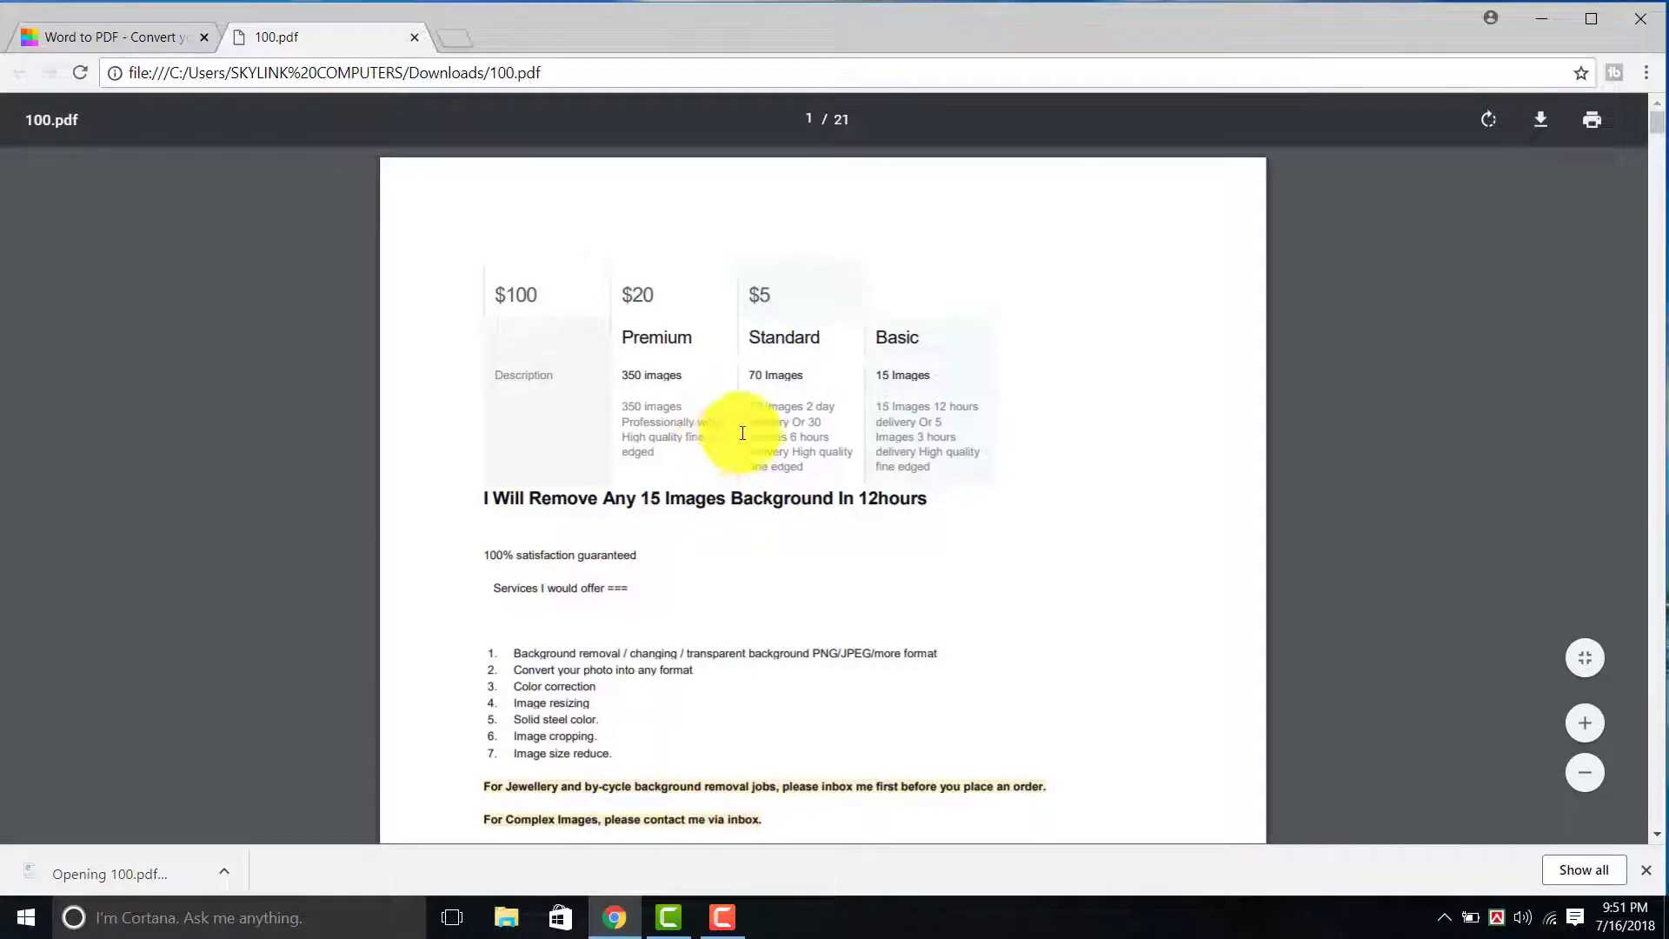
Scroll through the 21 pages of 100.pdf in Chrome's viewer
{"action": "scroll", "coordinate": [787, 457], "scroll_direction": "down", "scroll_amount": 5}
{"action": "scroll", "coordinate": [788, 456], "scroll_direction": "down", "scroll_amount": 10}
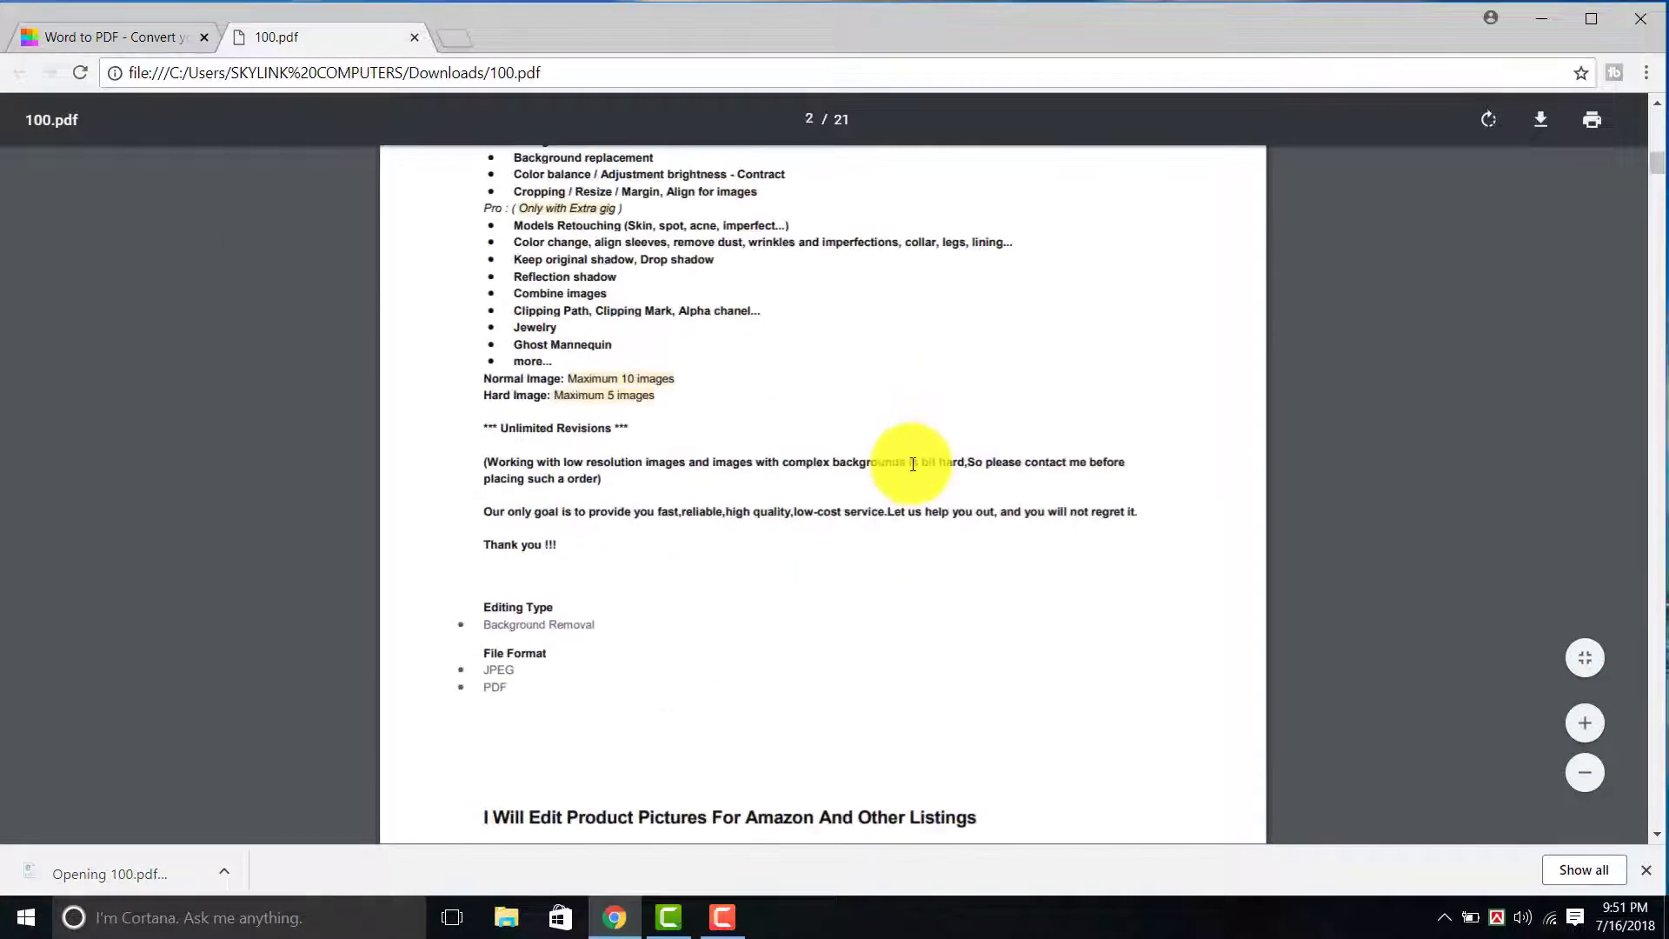
{"action": "scroll", "coordinate": [904, 454], "scroll_direction": "down", "scroll_amount": 5}
{"action": "scroll", "coordinate": [836, 419], "scroll_direction": "down", "scroll_amount": 10}
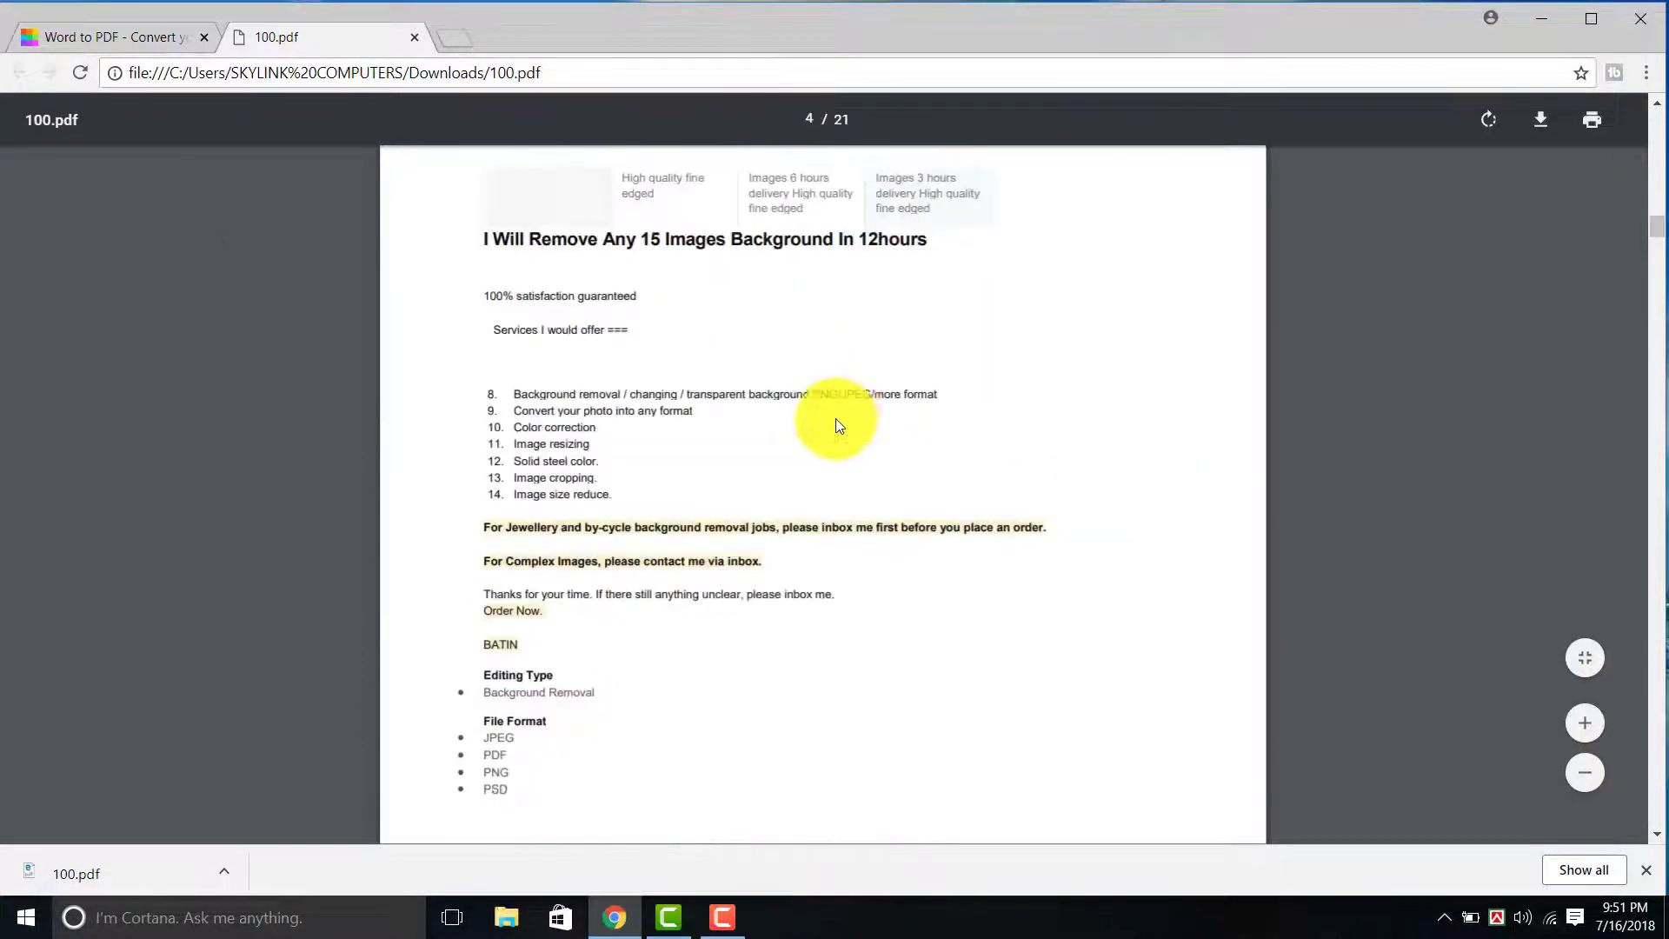
{"action": "scroll", "coordinate": [833, 420], "scroll_direction": "down", "scroll_amount": 10}
{"action": "scroll", "coordinate": [832, 420], "scroll_direction": "down", "scroll_amount": 10}
{"action": "scroll", "coordinate": [828, 439], "scroll_direction": "down", "scroll_amount": 10}
{"action": "scroll", "coordinate": [827, 440], "scroll_direction": "down", "scroll_amount": 5}
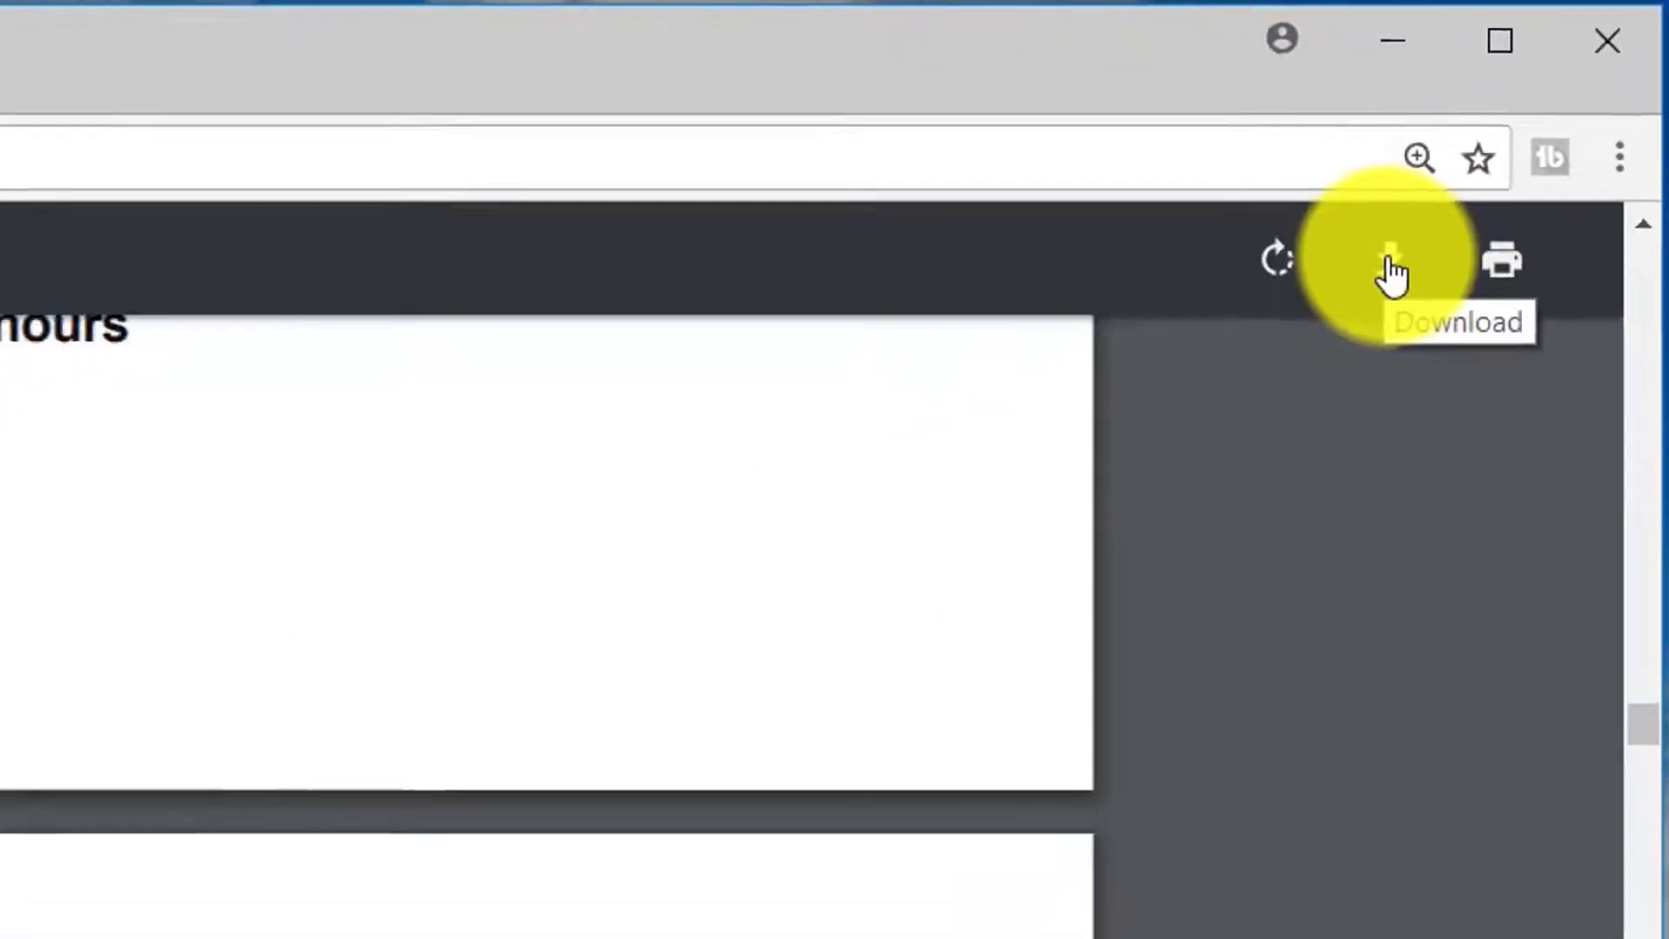
Save a copy of 100.pdf to the Desktop
{"action": "left_click", "coordinate": [1391, 274]}
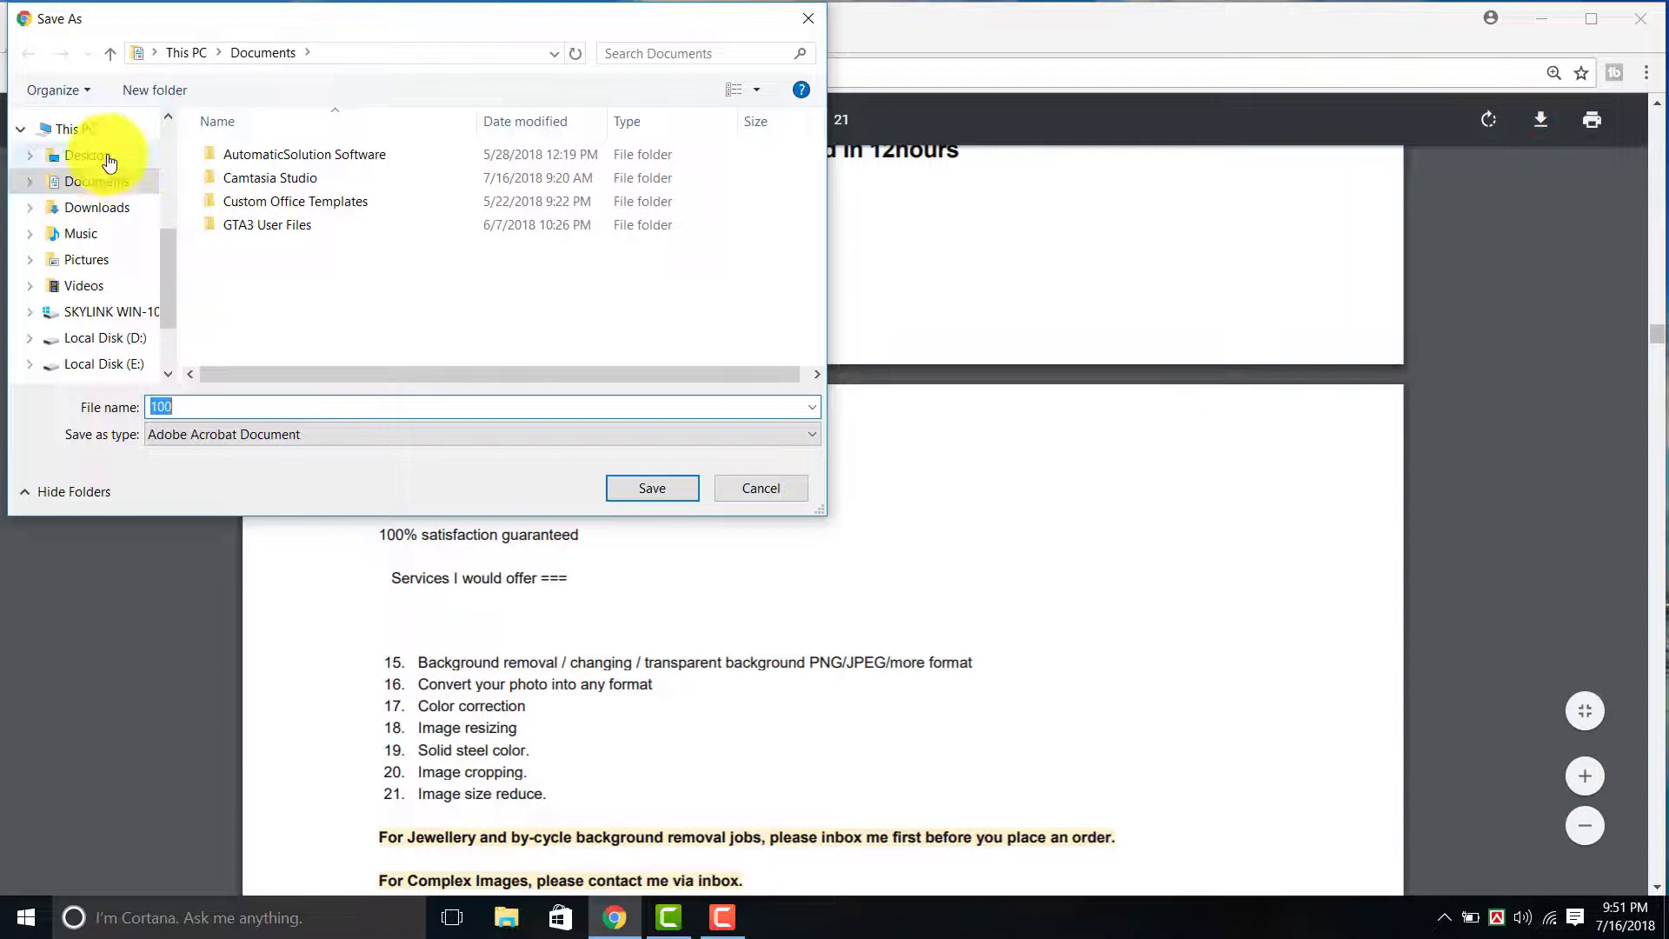
{"action": "left_click", "coordinate": [106, 158]}
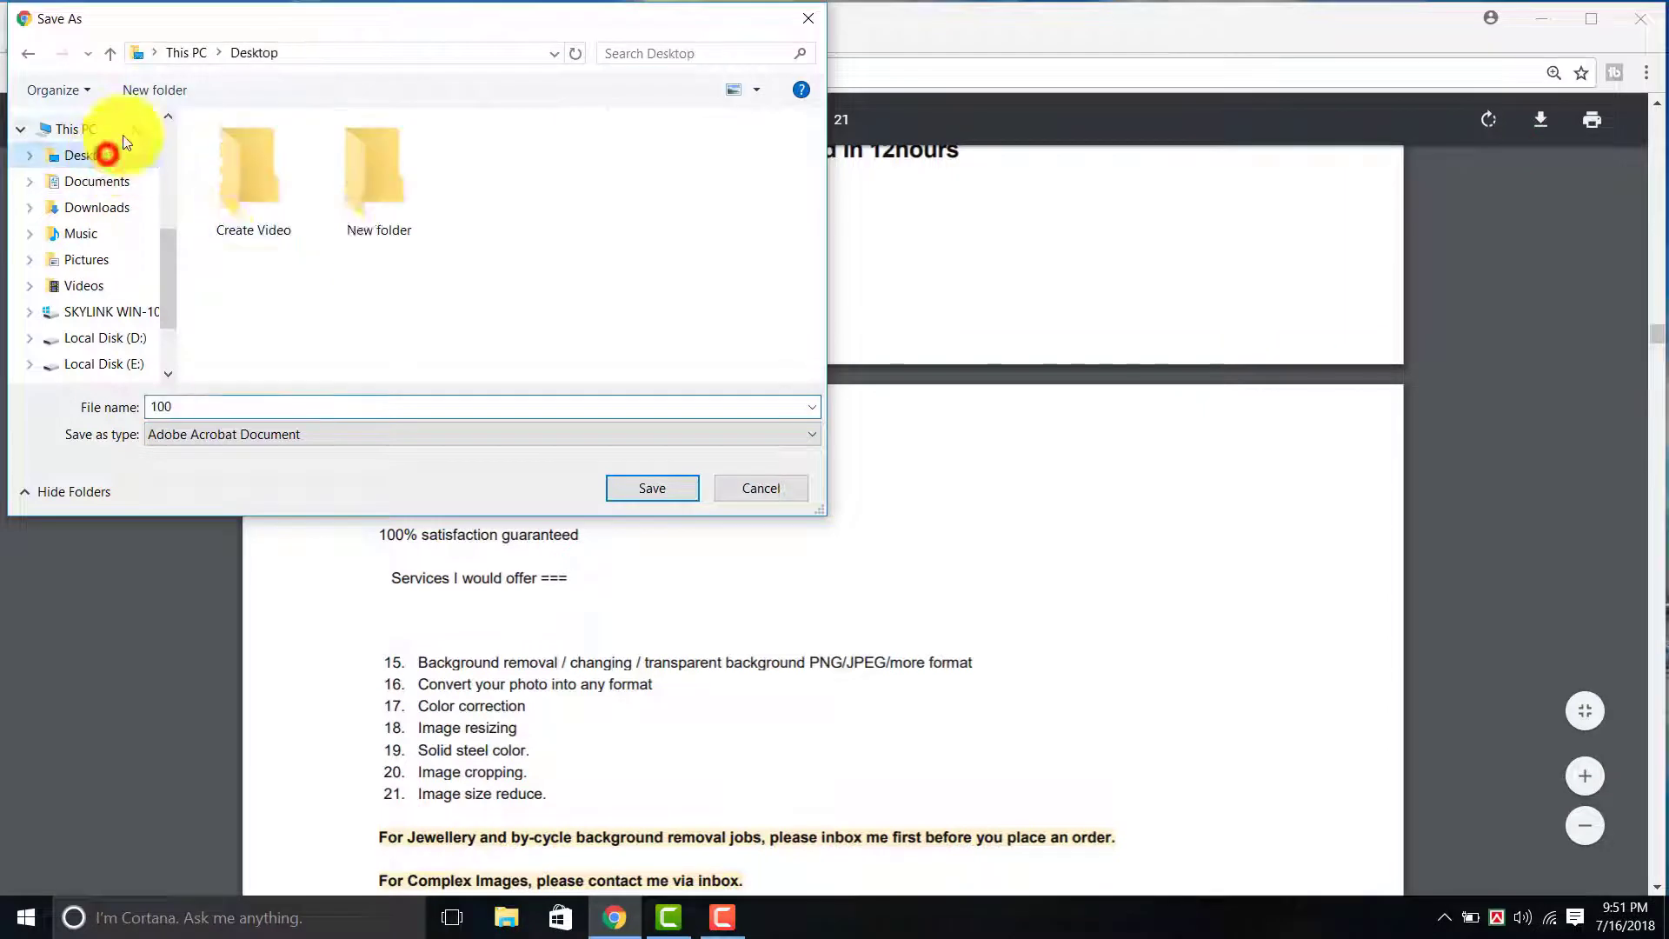
{"action": "left_click", "coordinate": [655, 487]}
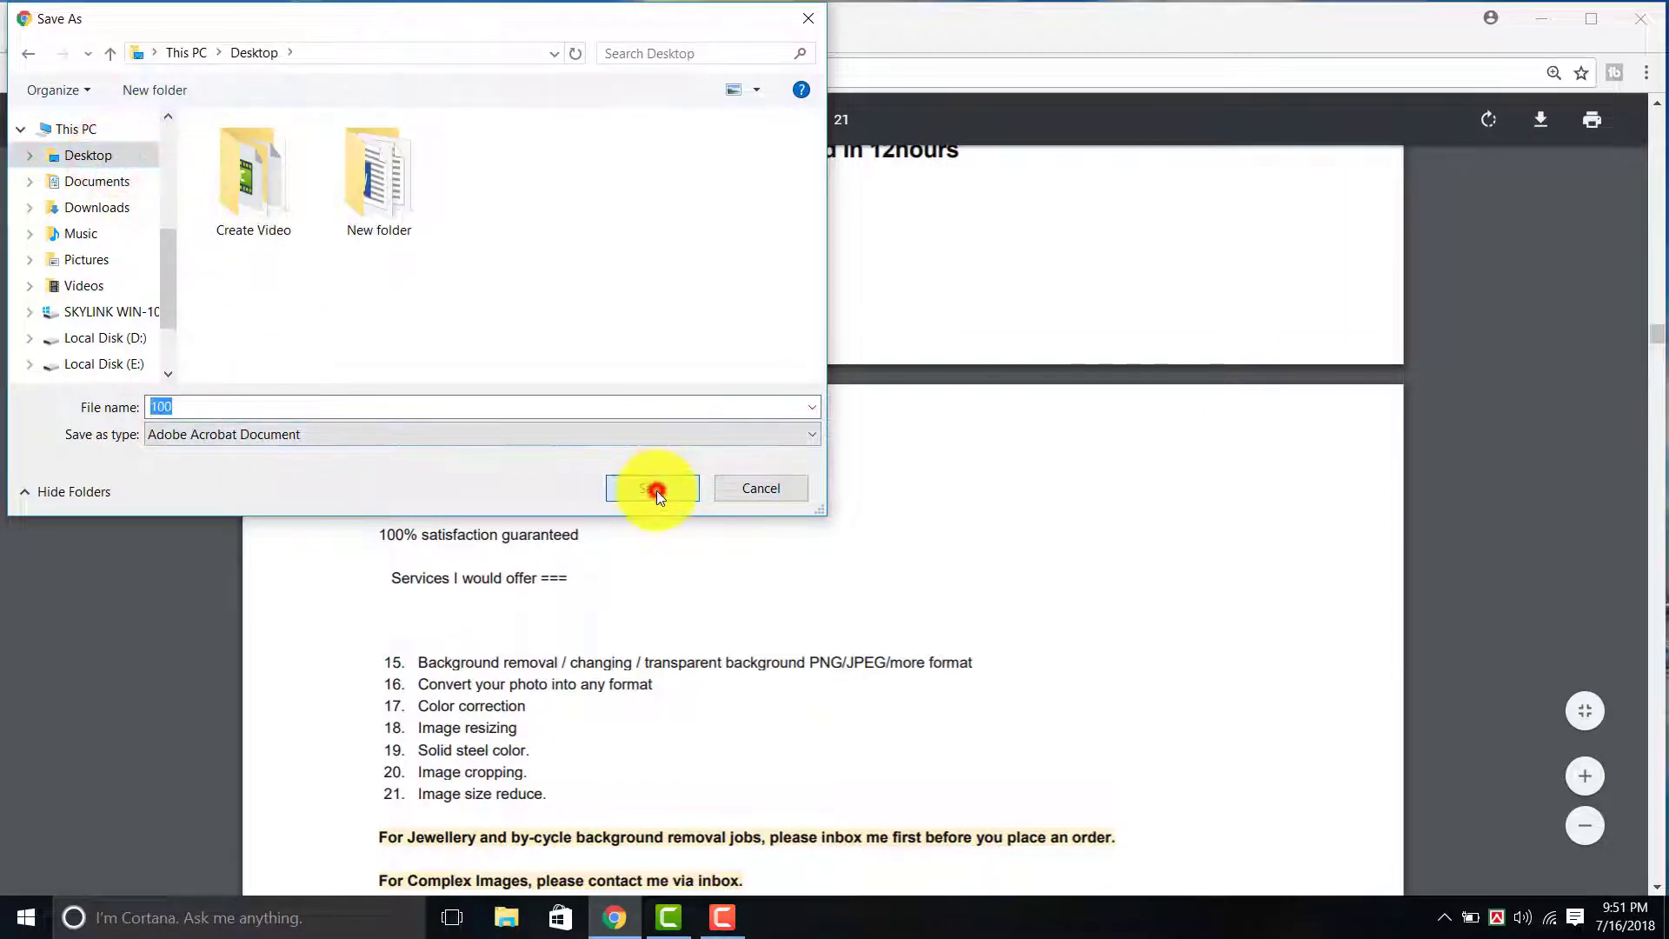
{"action": "left_click", "coordinate": [1540, 18]}
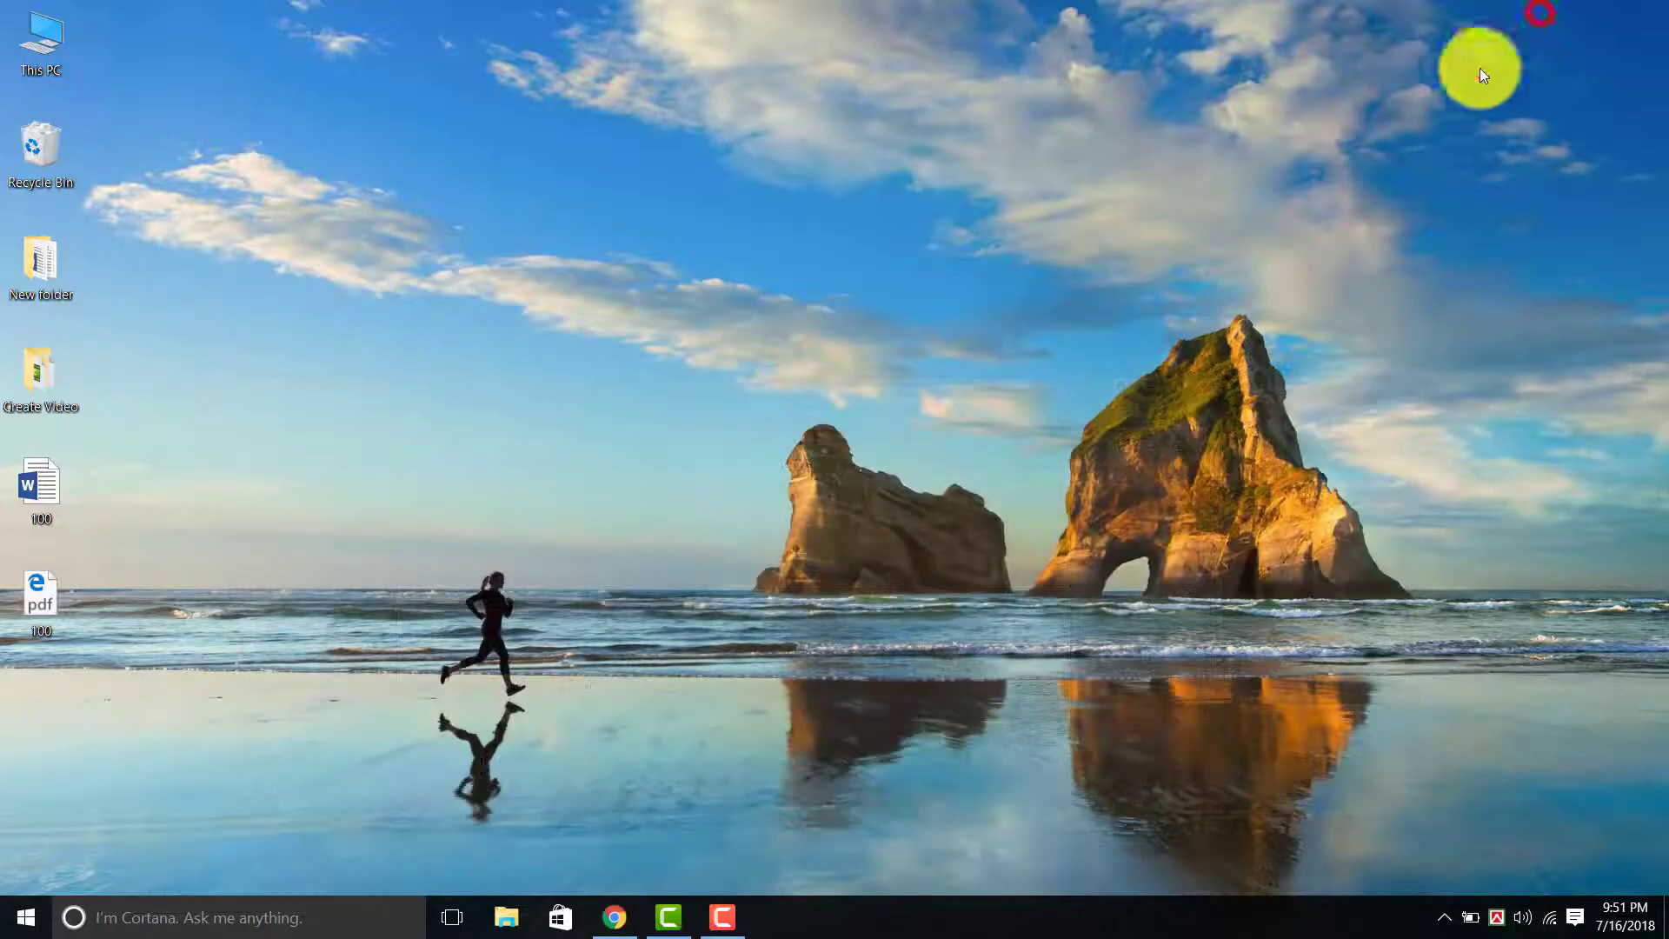
{"action": "double_click", "coordinate": [33, 598]}
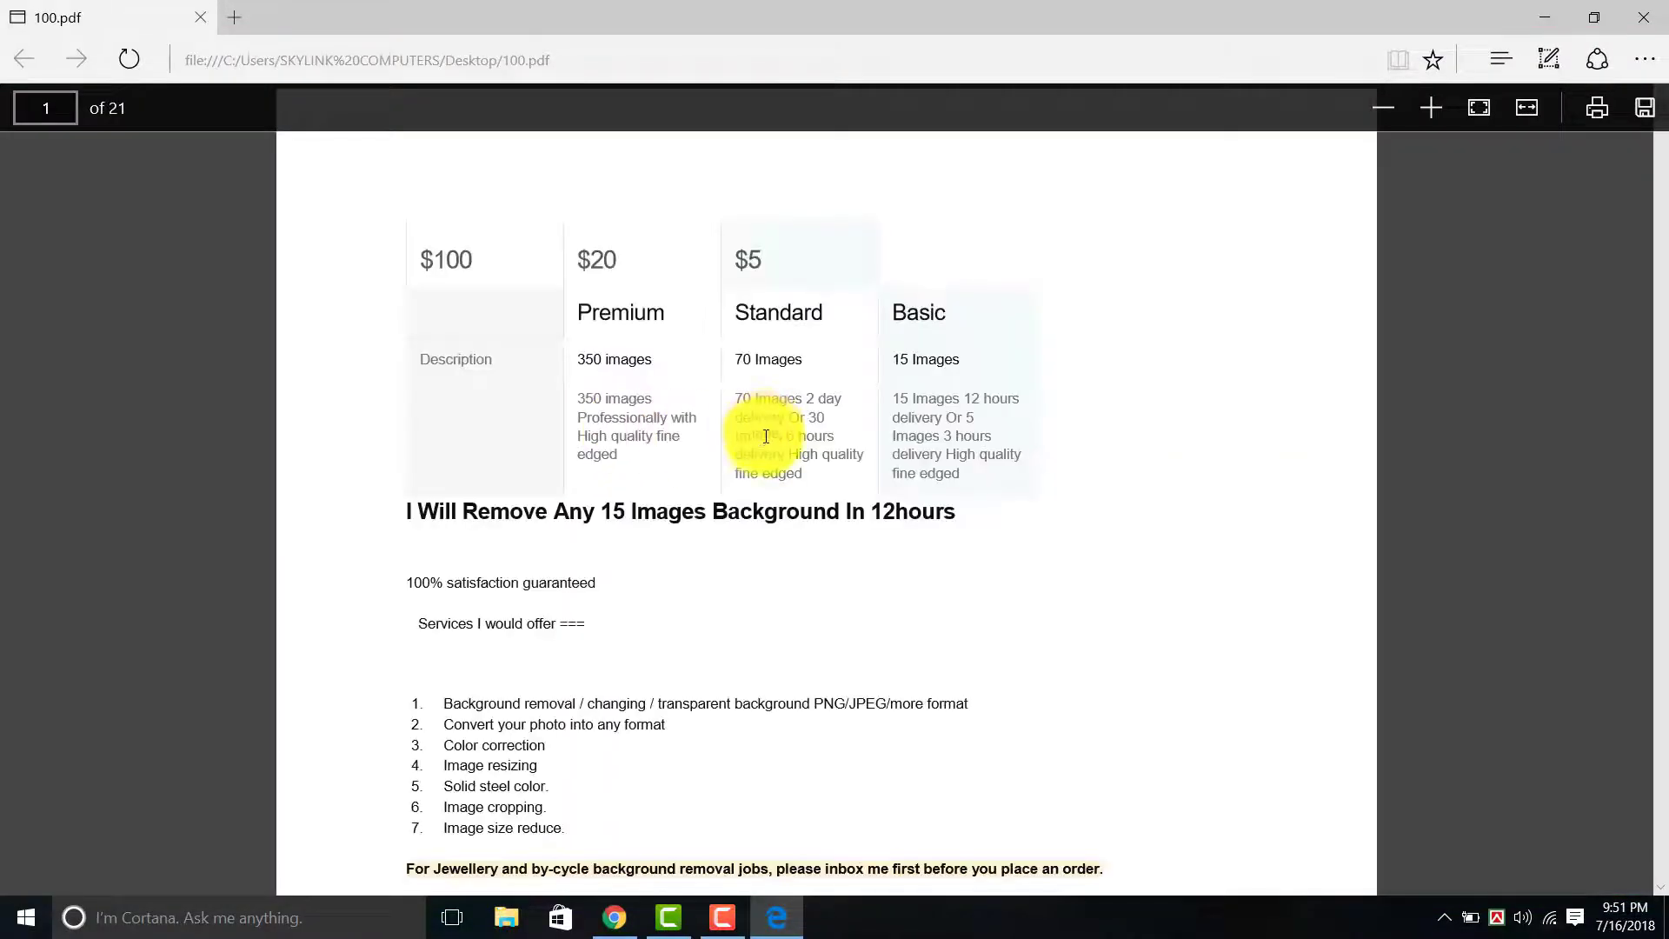
{"action": "left_click", "coordinate": [1643, 17]}
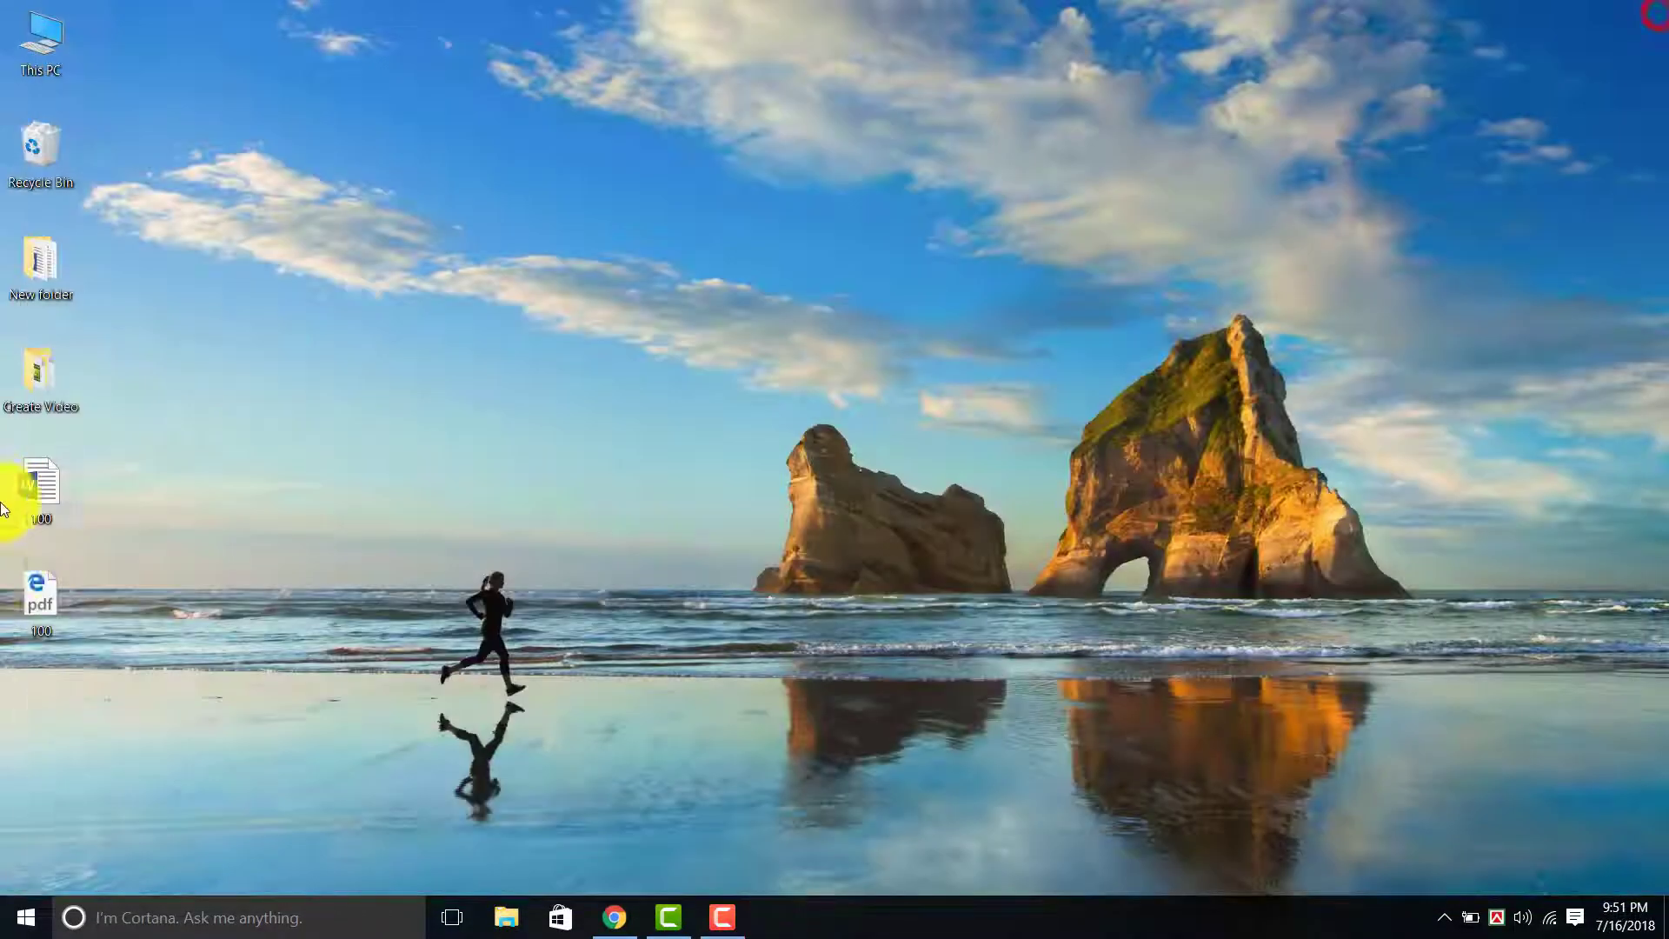
{"action": "right_click", "coordinate": [39, 607]}
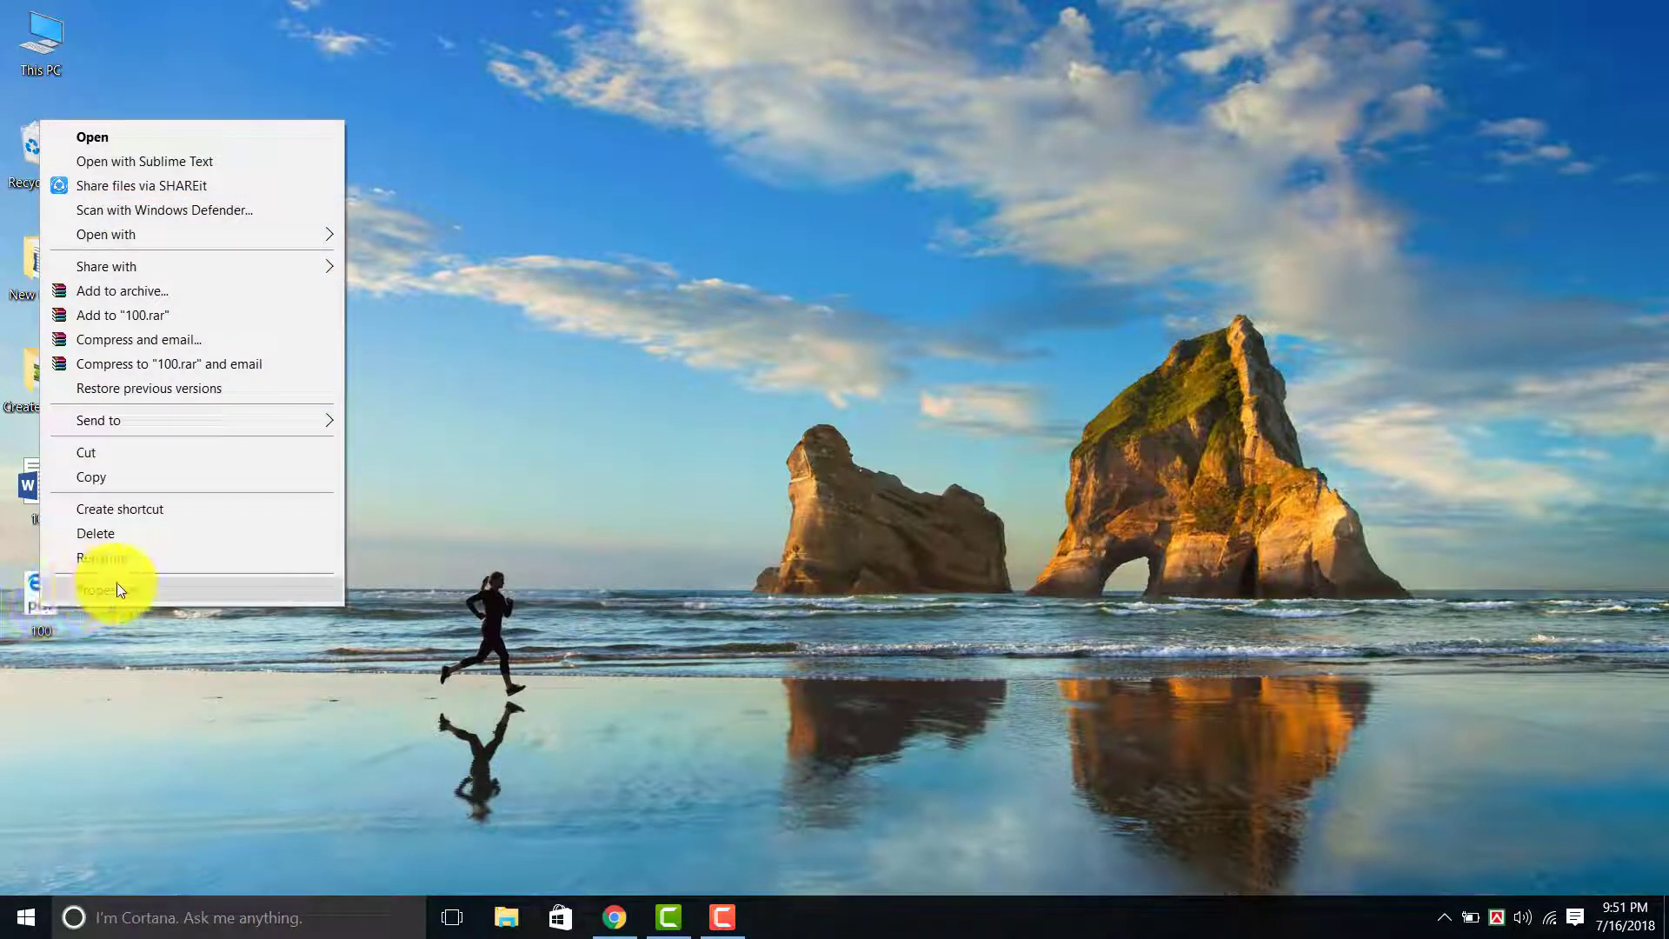
Check the 100 PDF's properties, confirming it is 203 KB
{"action": "left_click", "coordinate": [412, 571]}
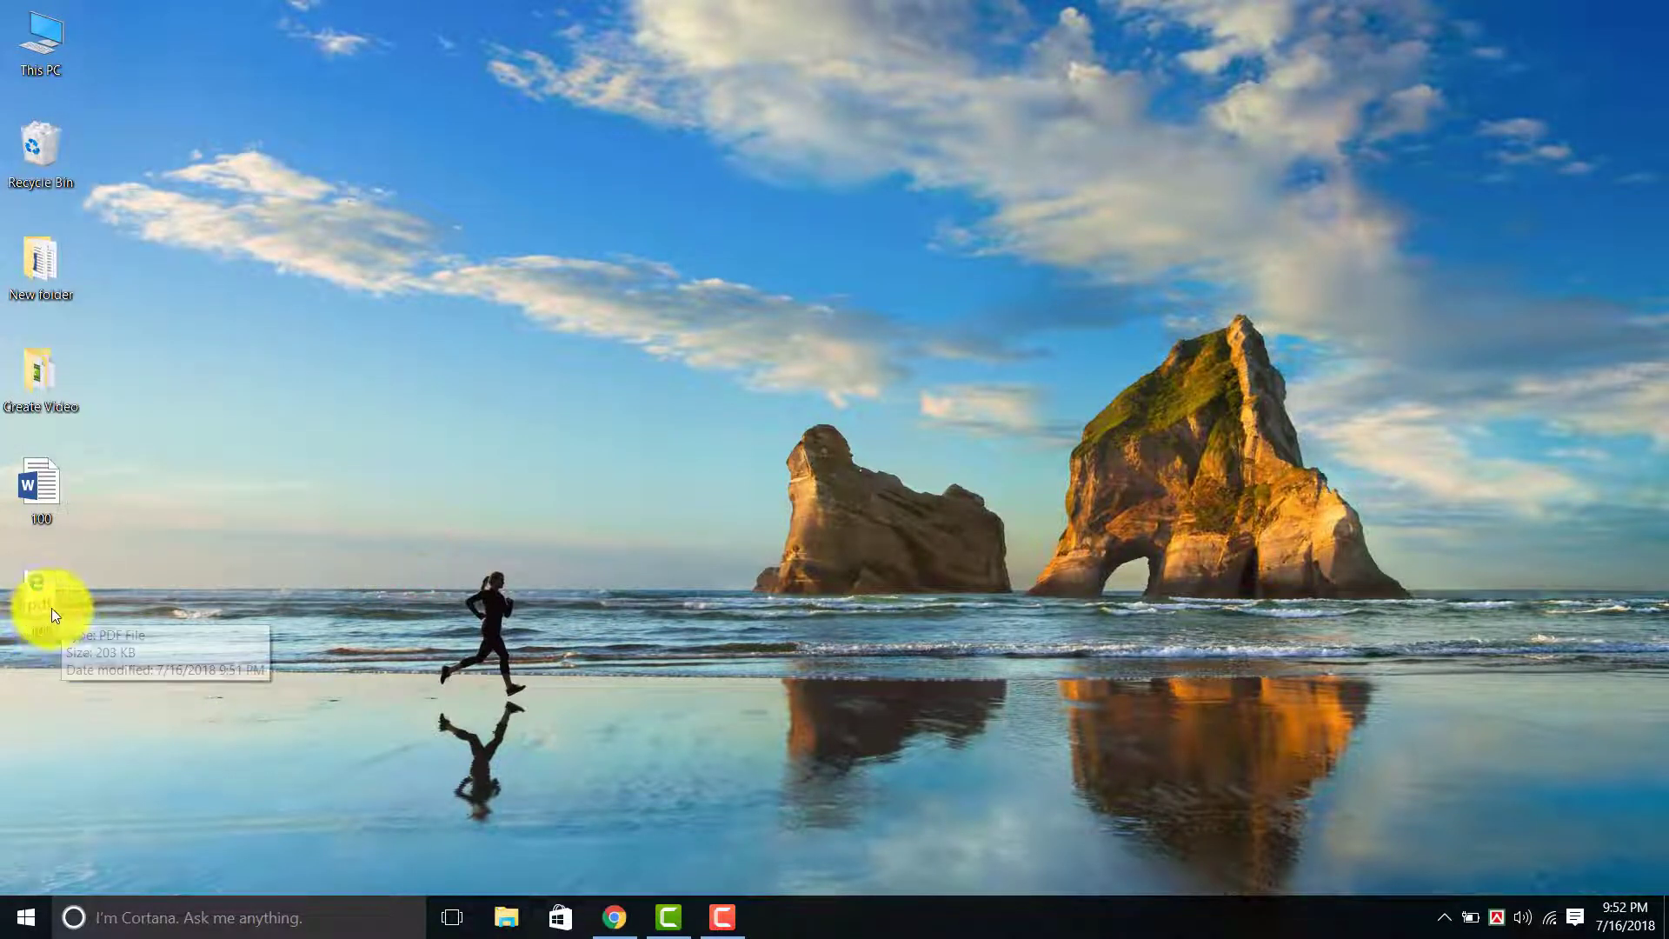
{"action": "right_click", "coordinate": [47, 592]}
{"action": "left_click", "coordinate": [132, 577]}
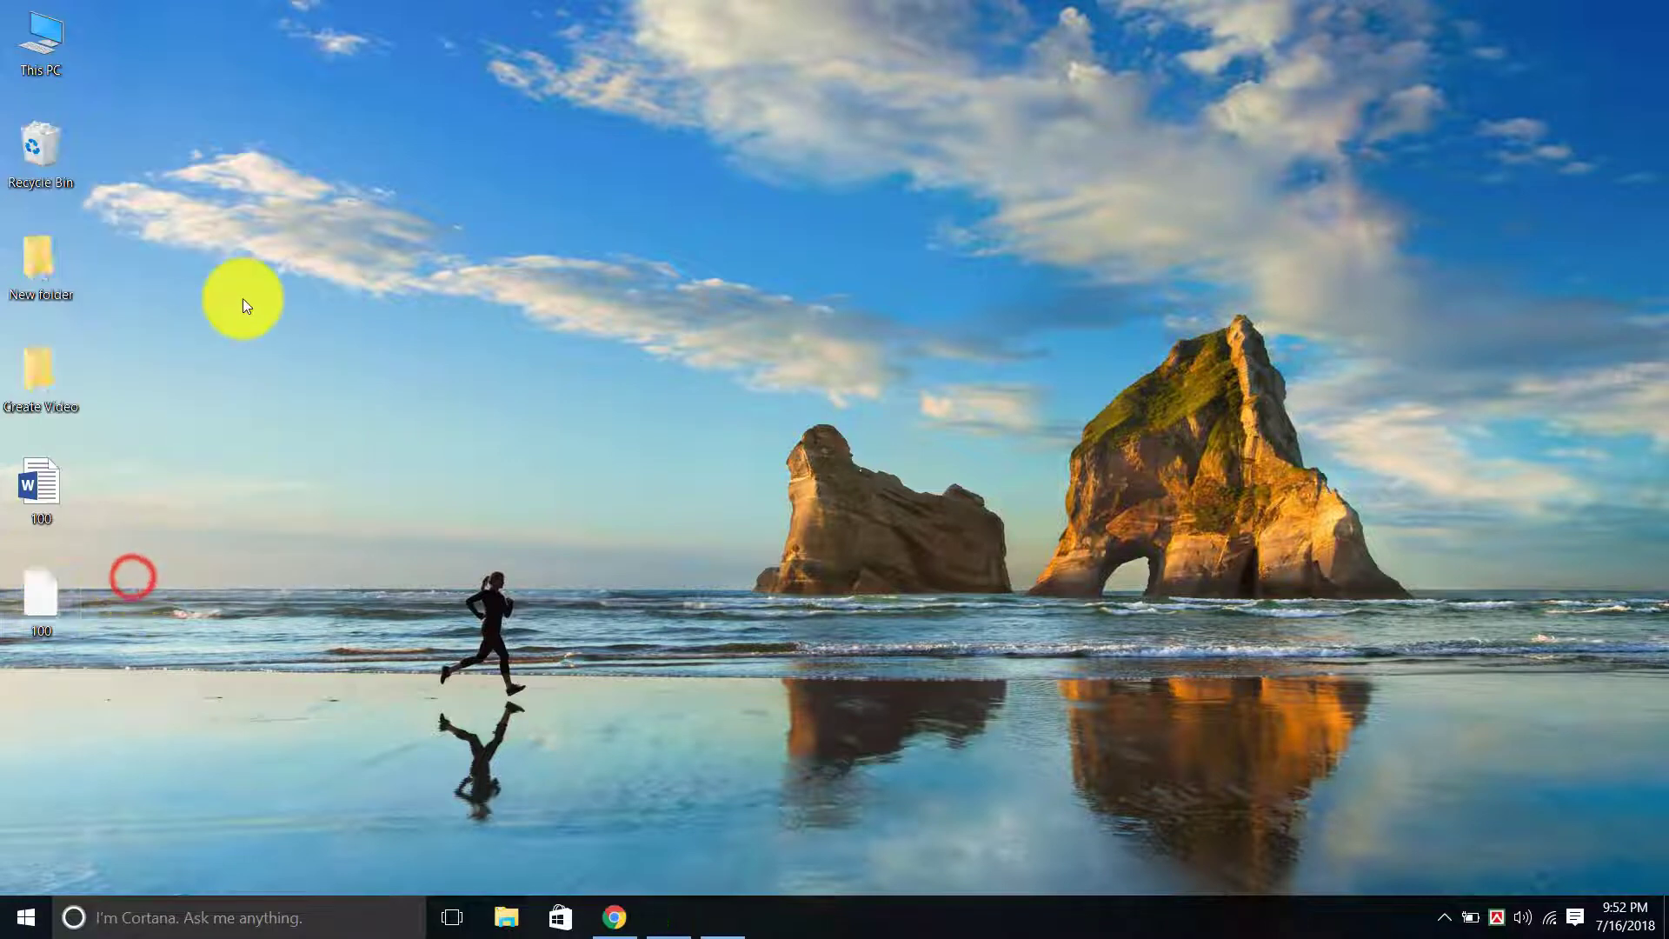
{"action": "left_click_drag", "start_coordinate": [252, 359], "coordinate": [744, 112]}
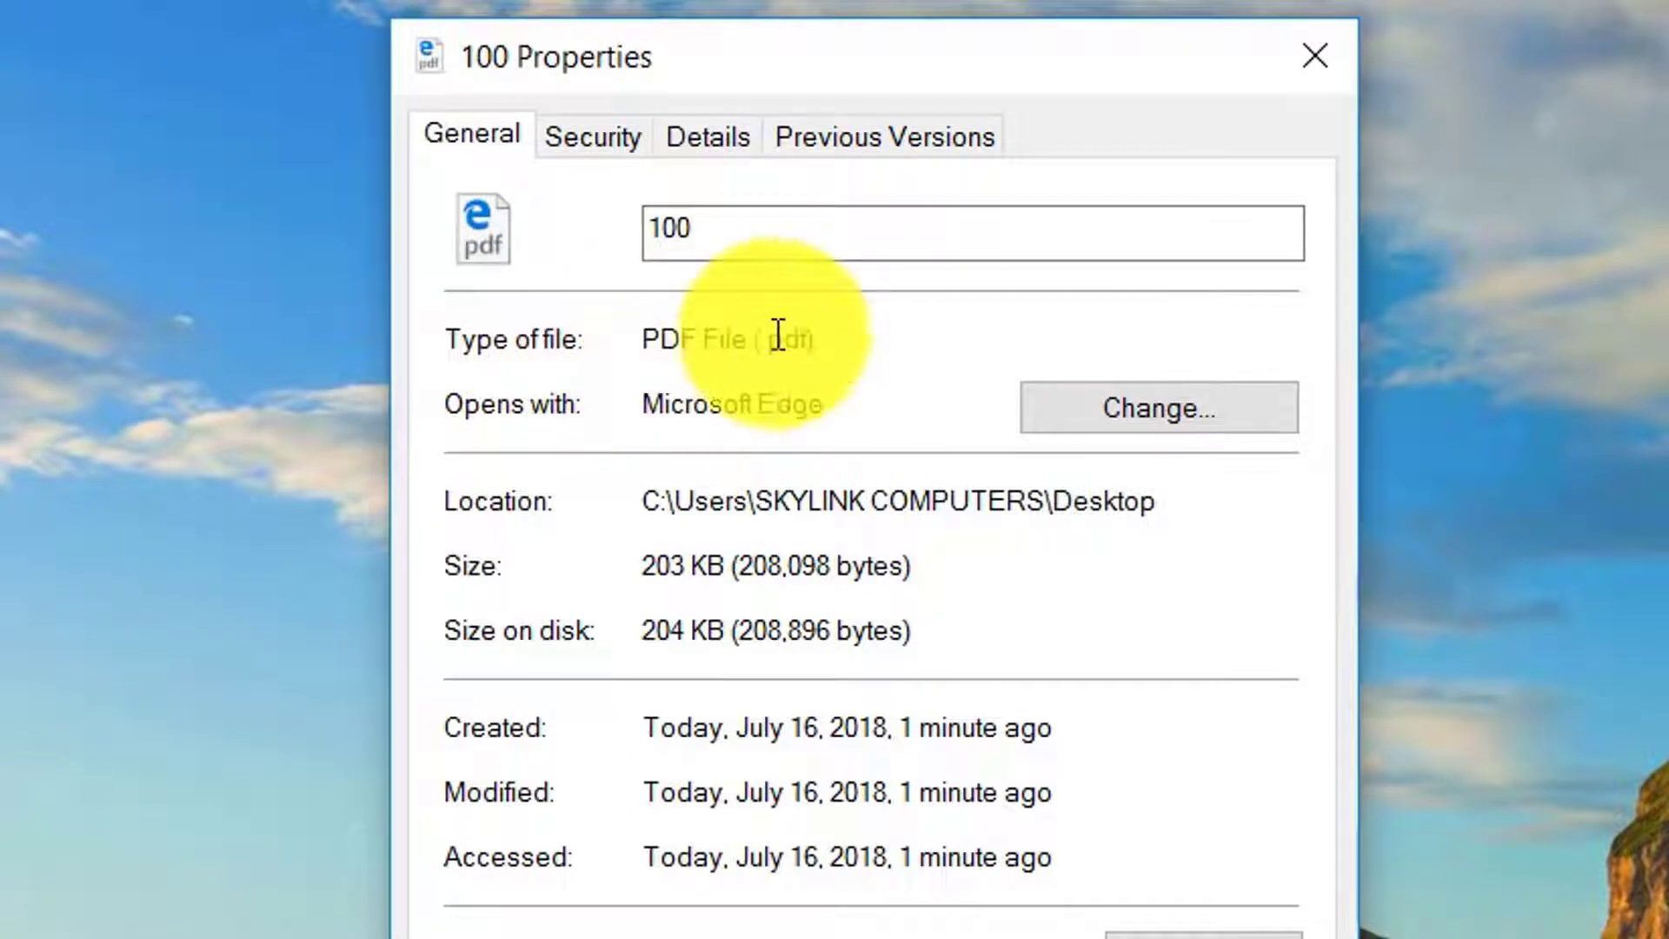
{"action": "left_click", "coordinate": [730, 906]}
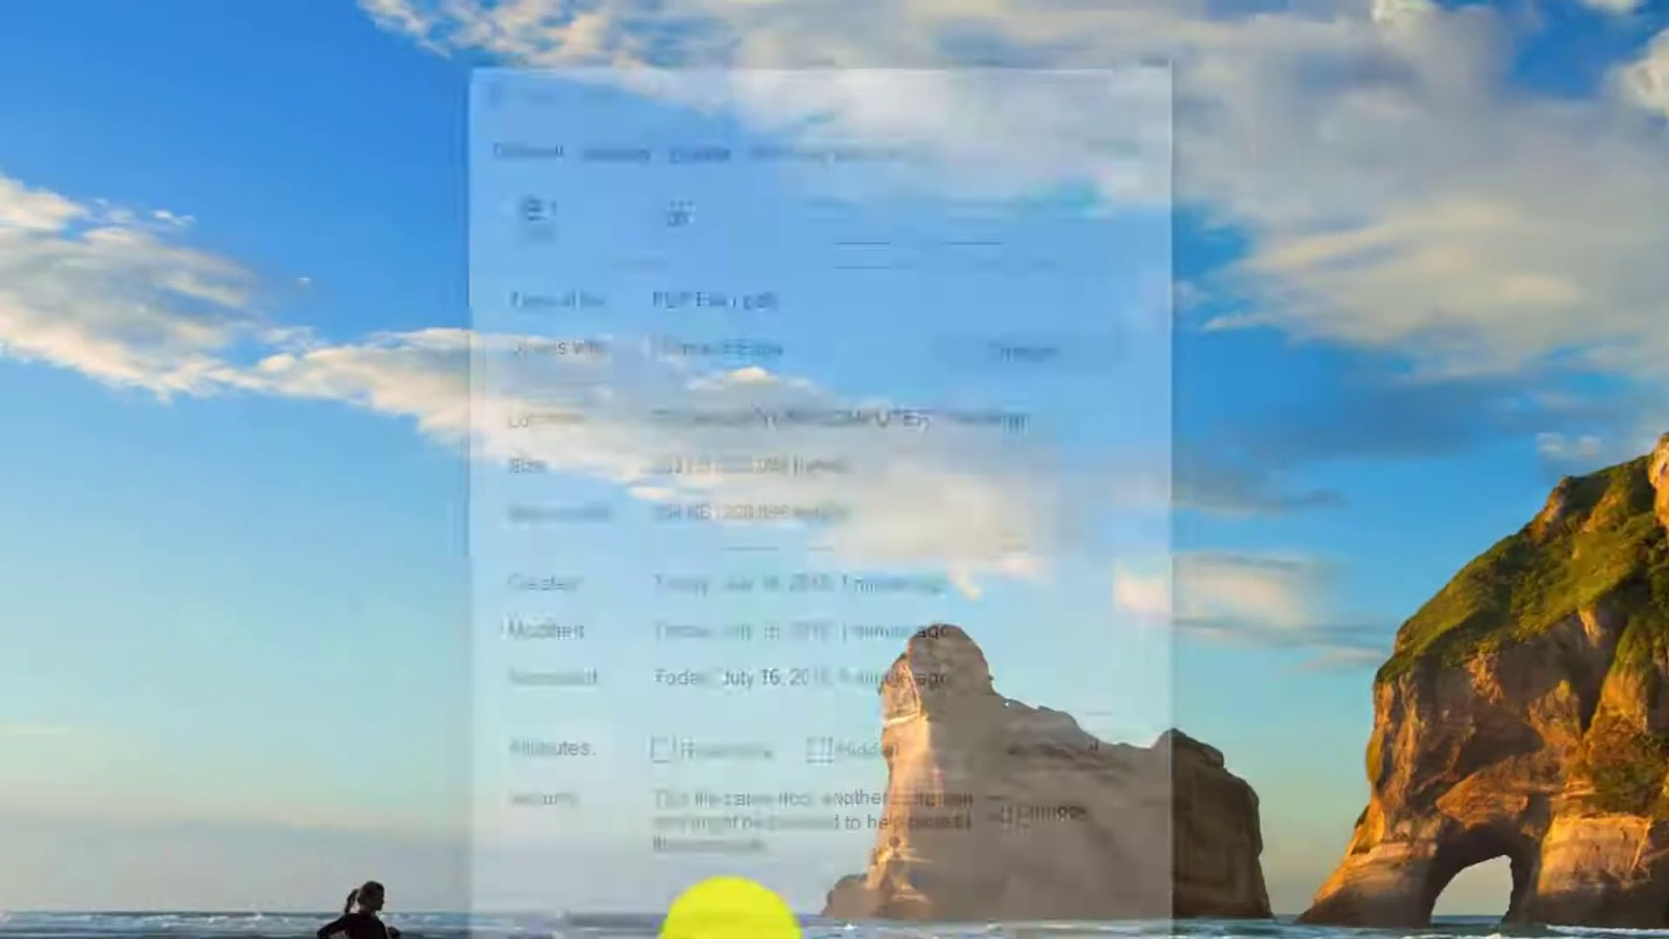
Delete the 100 PDF and the 100 Word document from the desktop
{"action": "left_click", "coordinate": [34, 602]}
{"action": "right_click", "coordinate": [34, 601]}
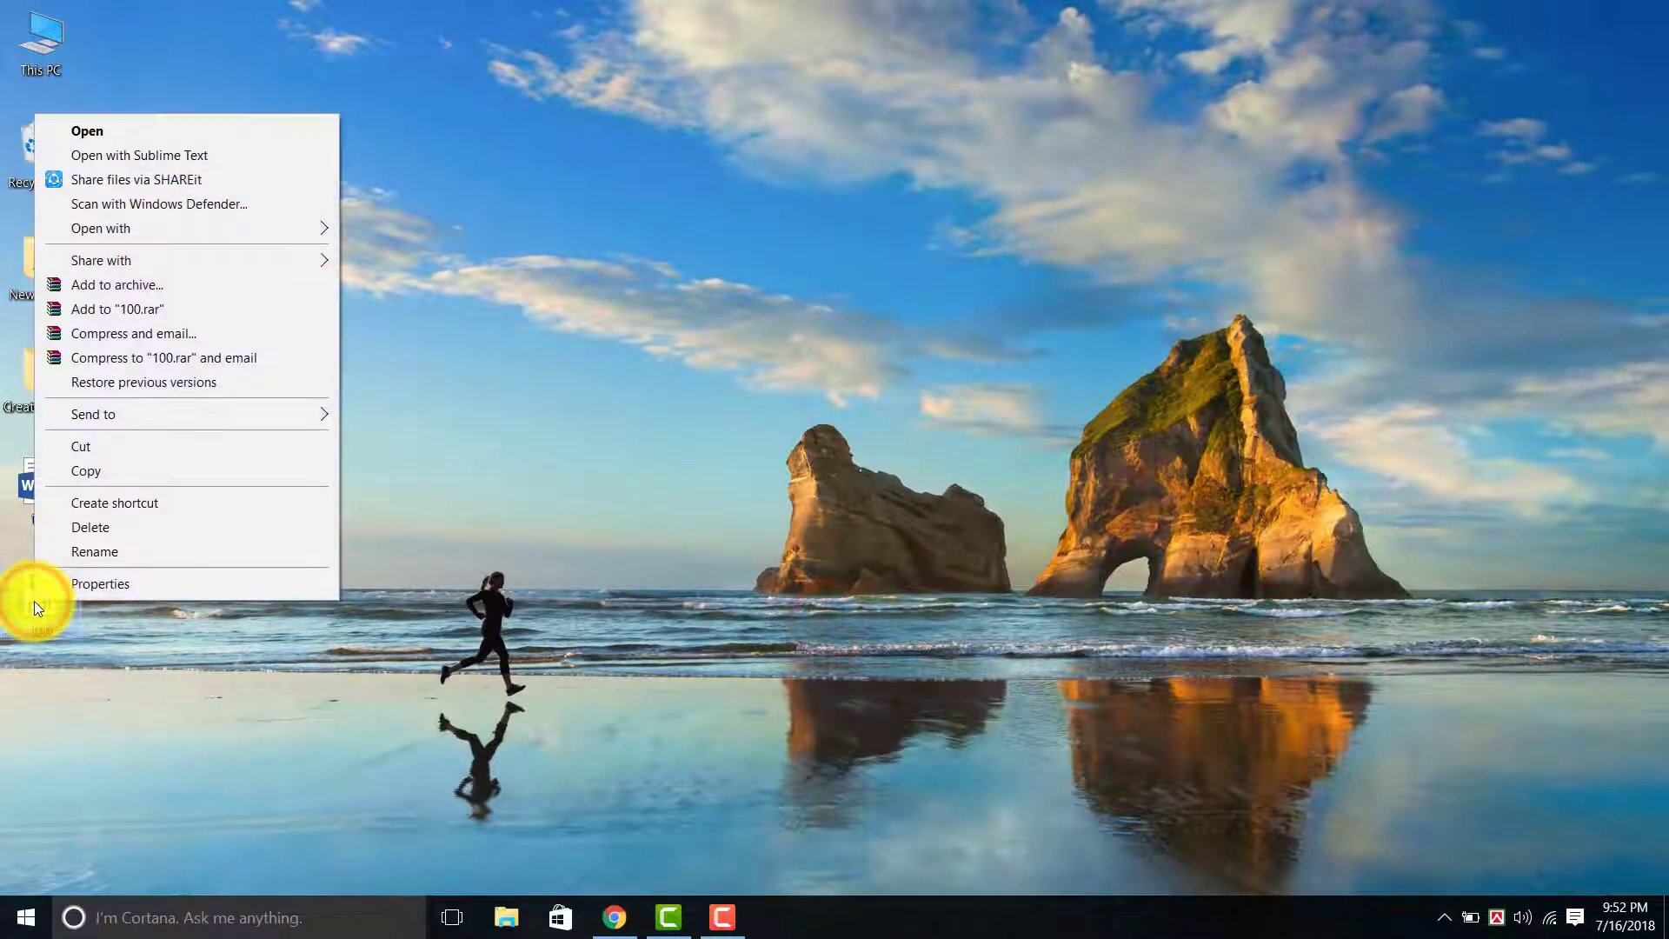
{"action": "left_click", "coordinate": [94, 525]}
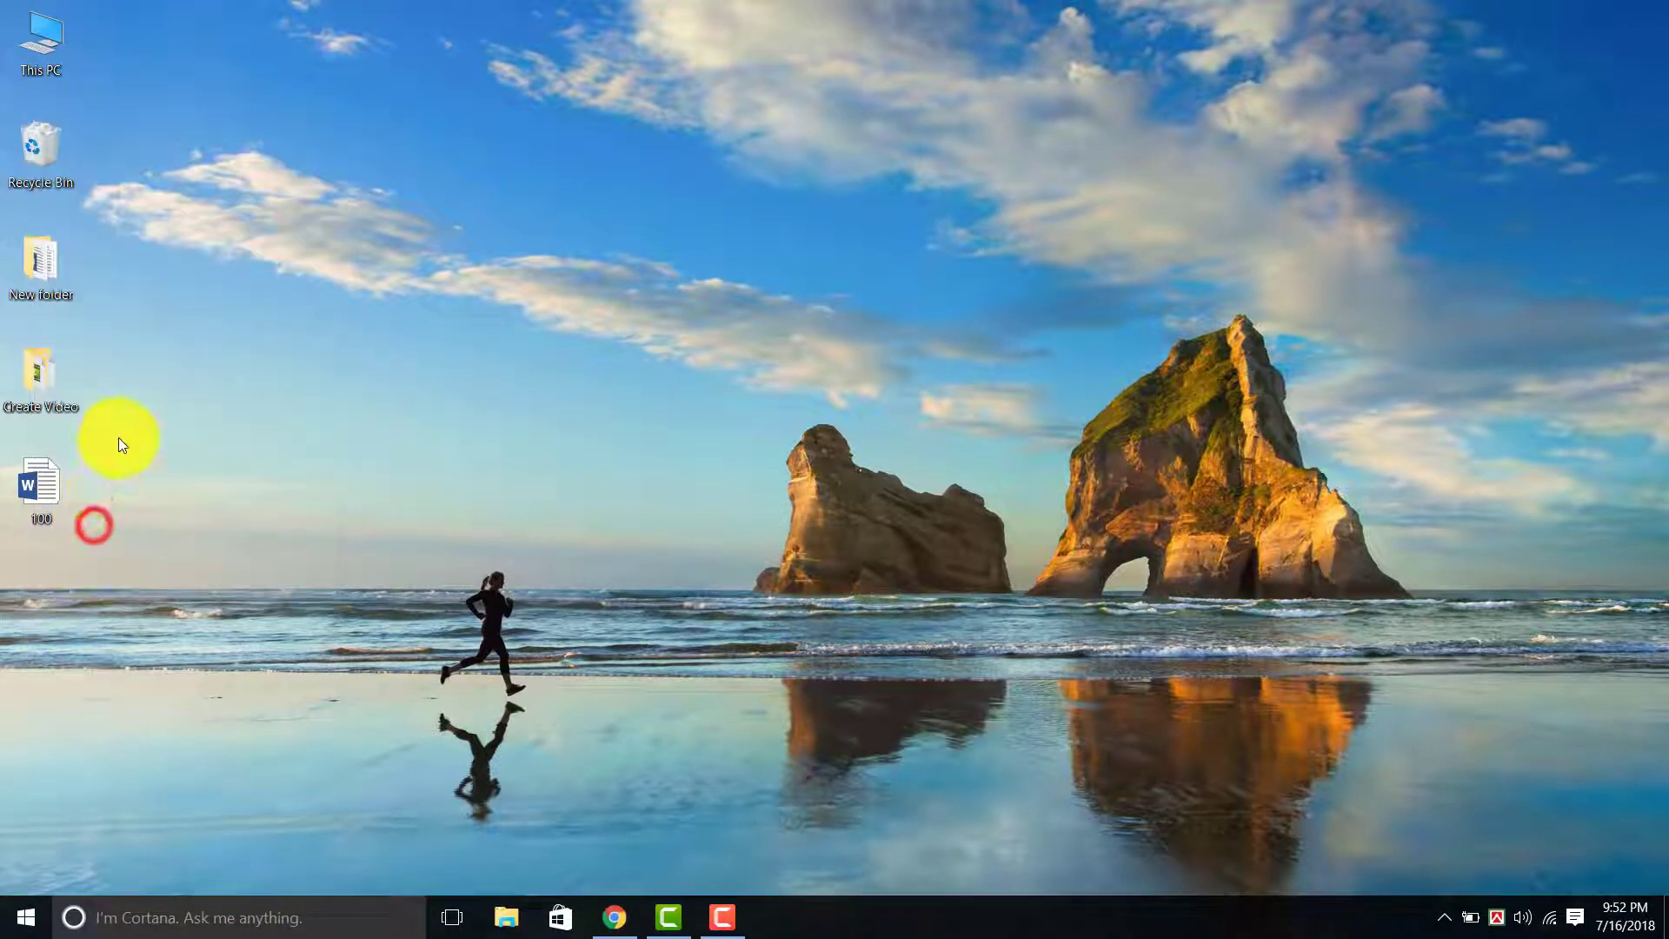
{"action": "right_click", "coordinate": [40, 488]}
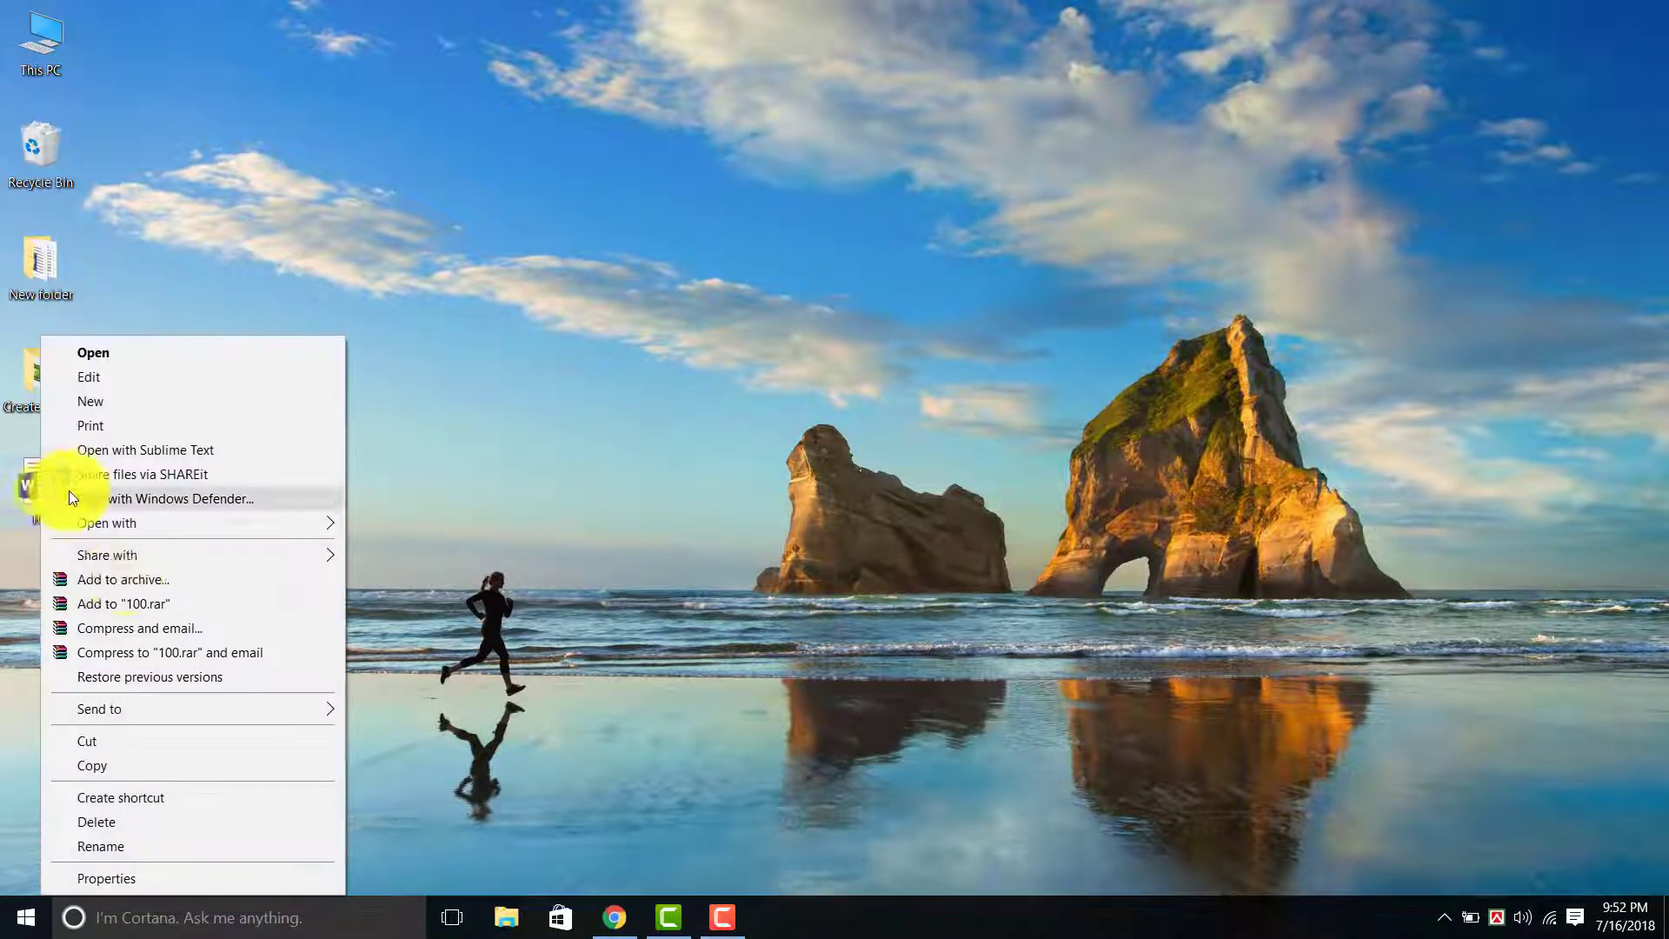
{"action": "left_click", "coordinate": [124, 821]}
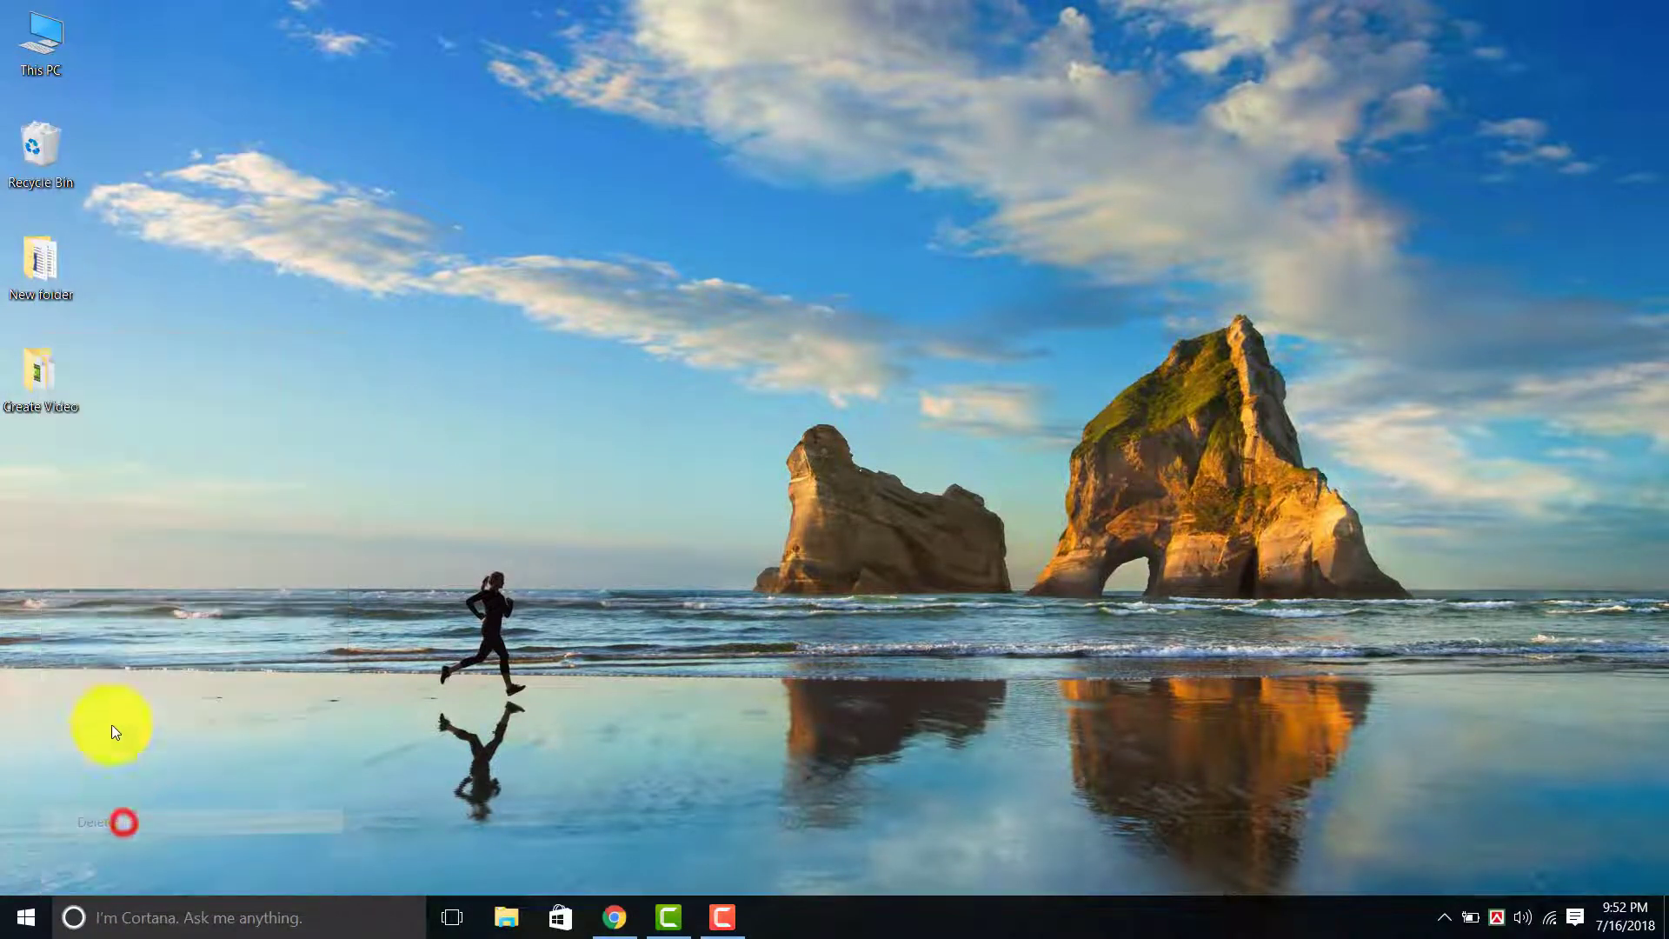
Open Create Video > Jpg to PDF and confirm image 3 is a 157 KB JPG
{"action": "double_click", "coordinate": [39, 382]}
{"action": "double_click", "coordinate": [269, 139]}
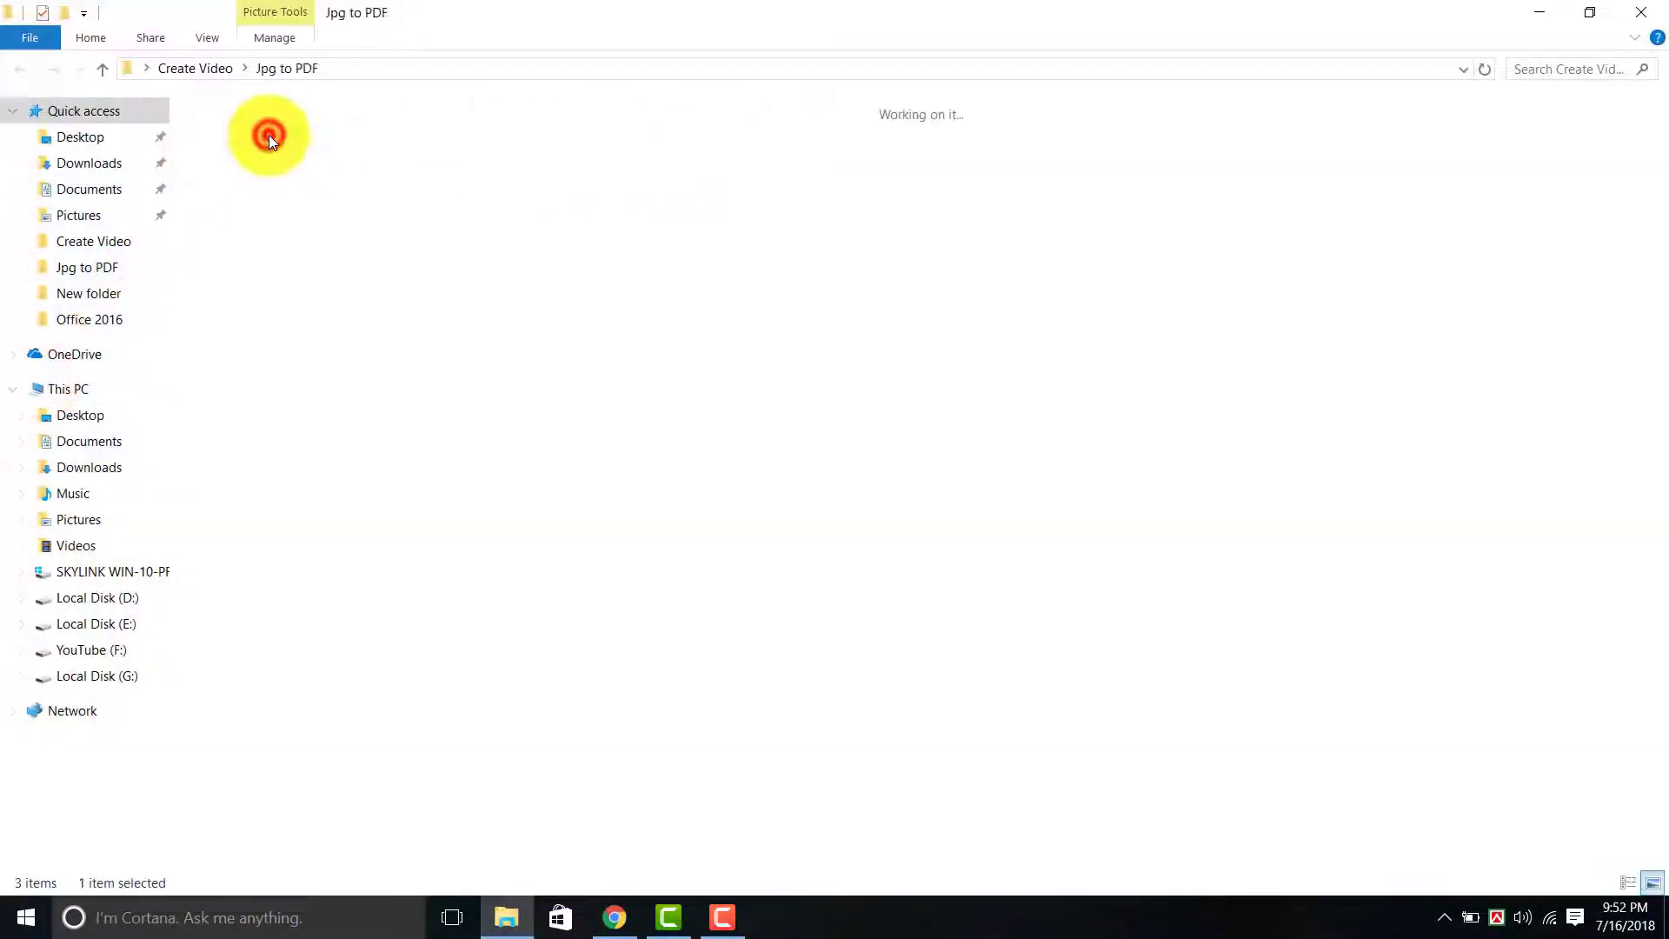
{"action": "left_click", "coordinate": [485, 174]}
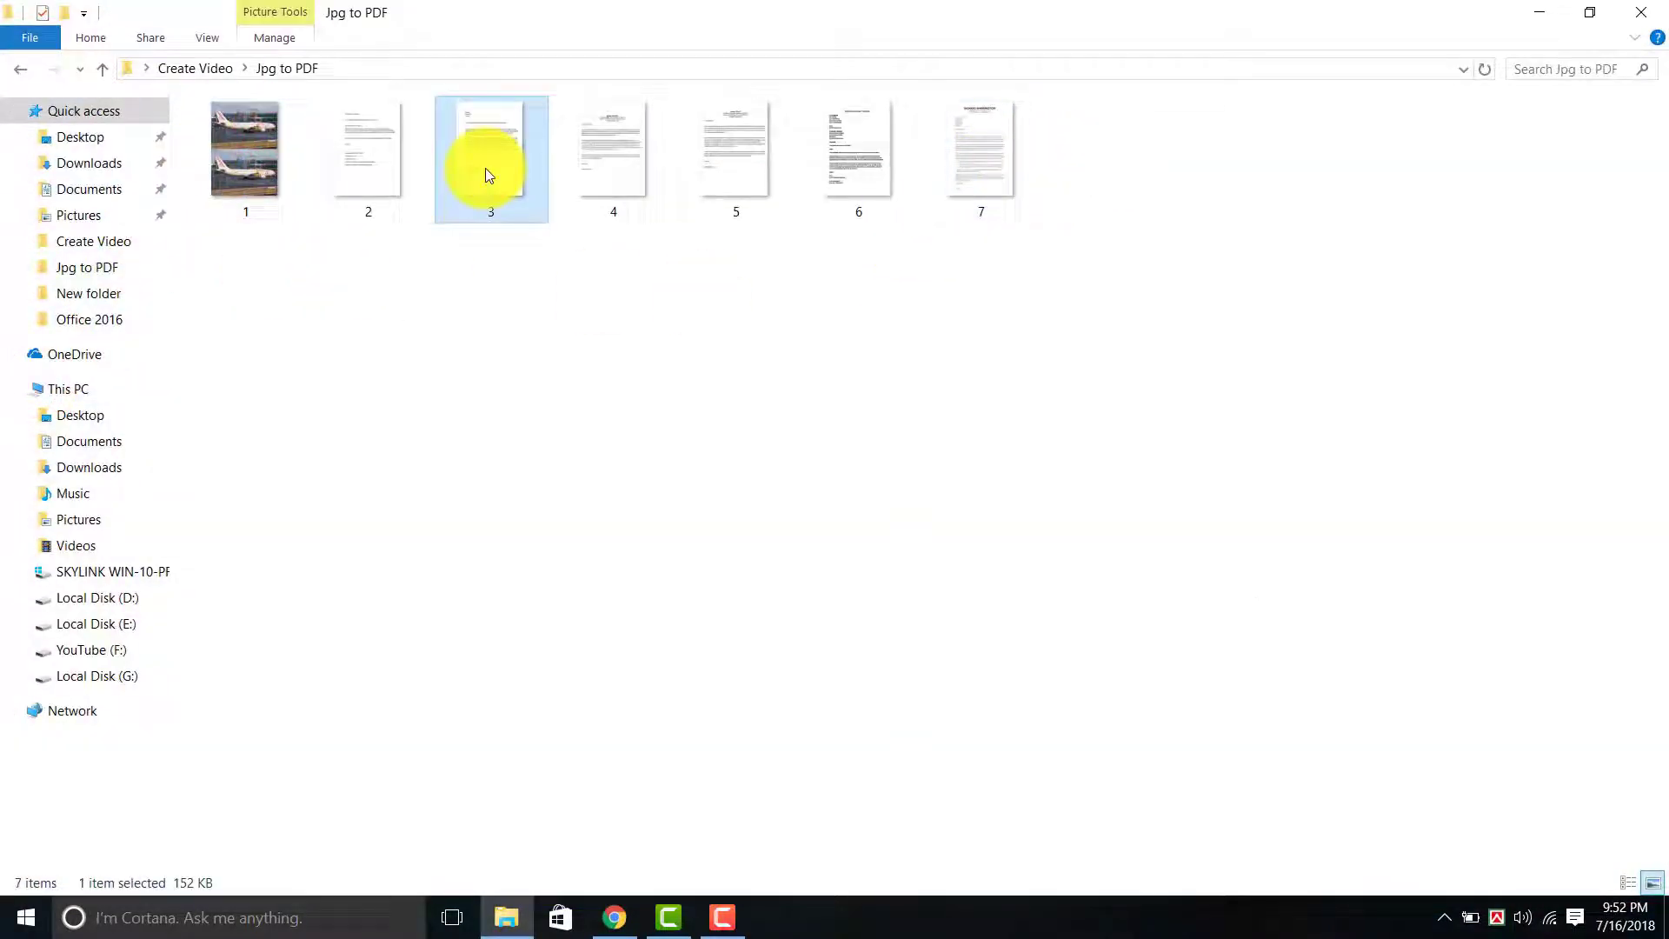
{"action": "right_click", "coordinate": [486, 175]}
{"action": "left_click", "coordinate": [547, 797]}
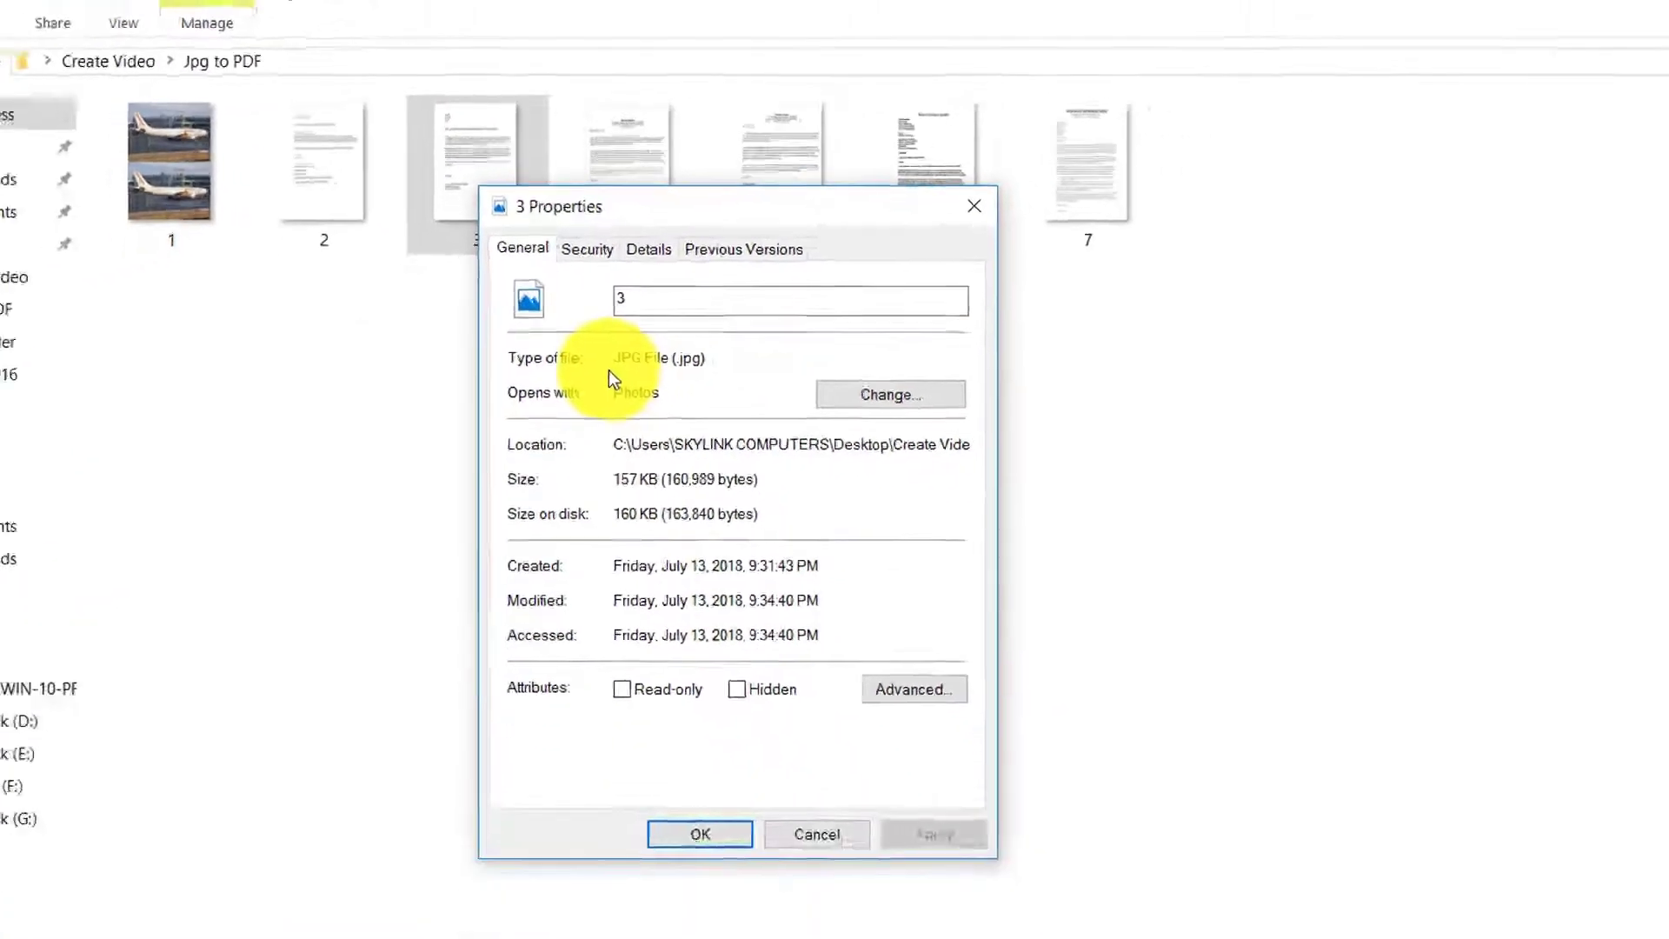
{"action": "left_click_drag", "start_coordinate": [601, 306], "coordinate": [677, 309]}
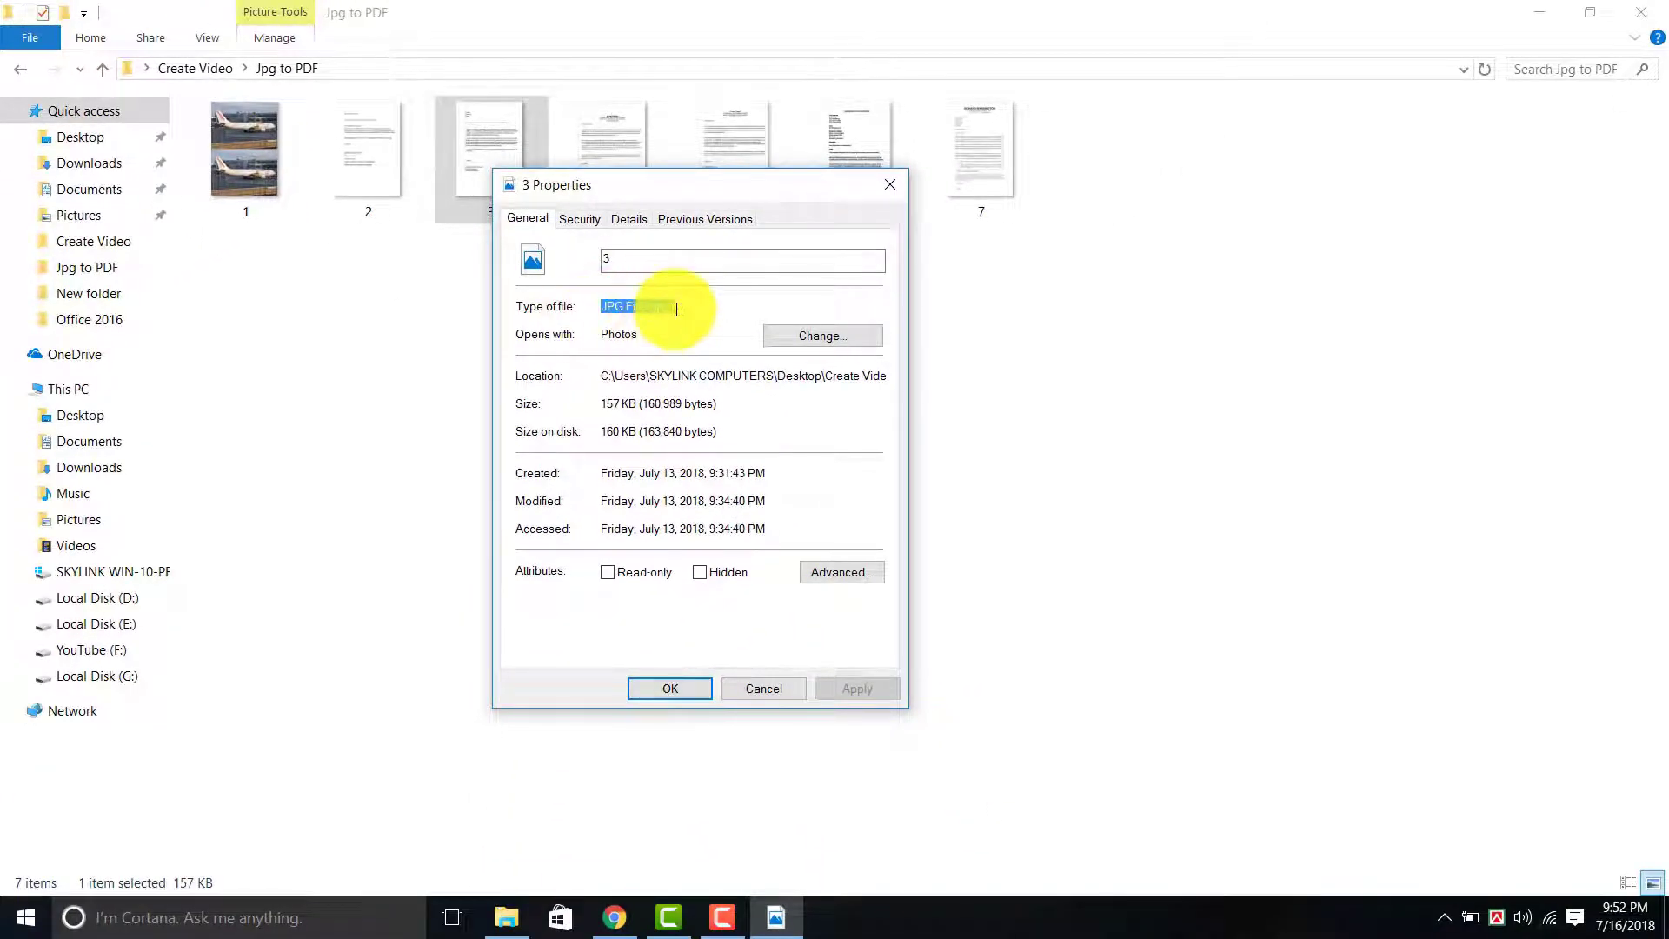
{"action": "left_click", "coordinate": [890, 183]}
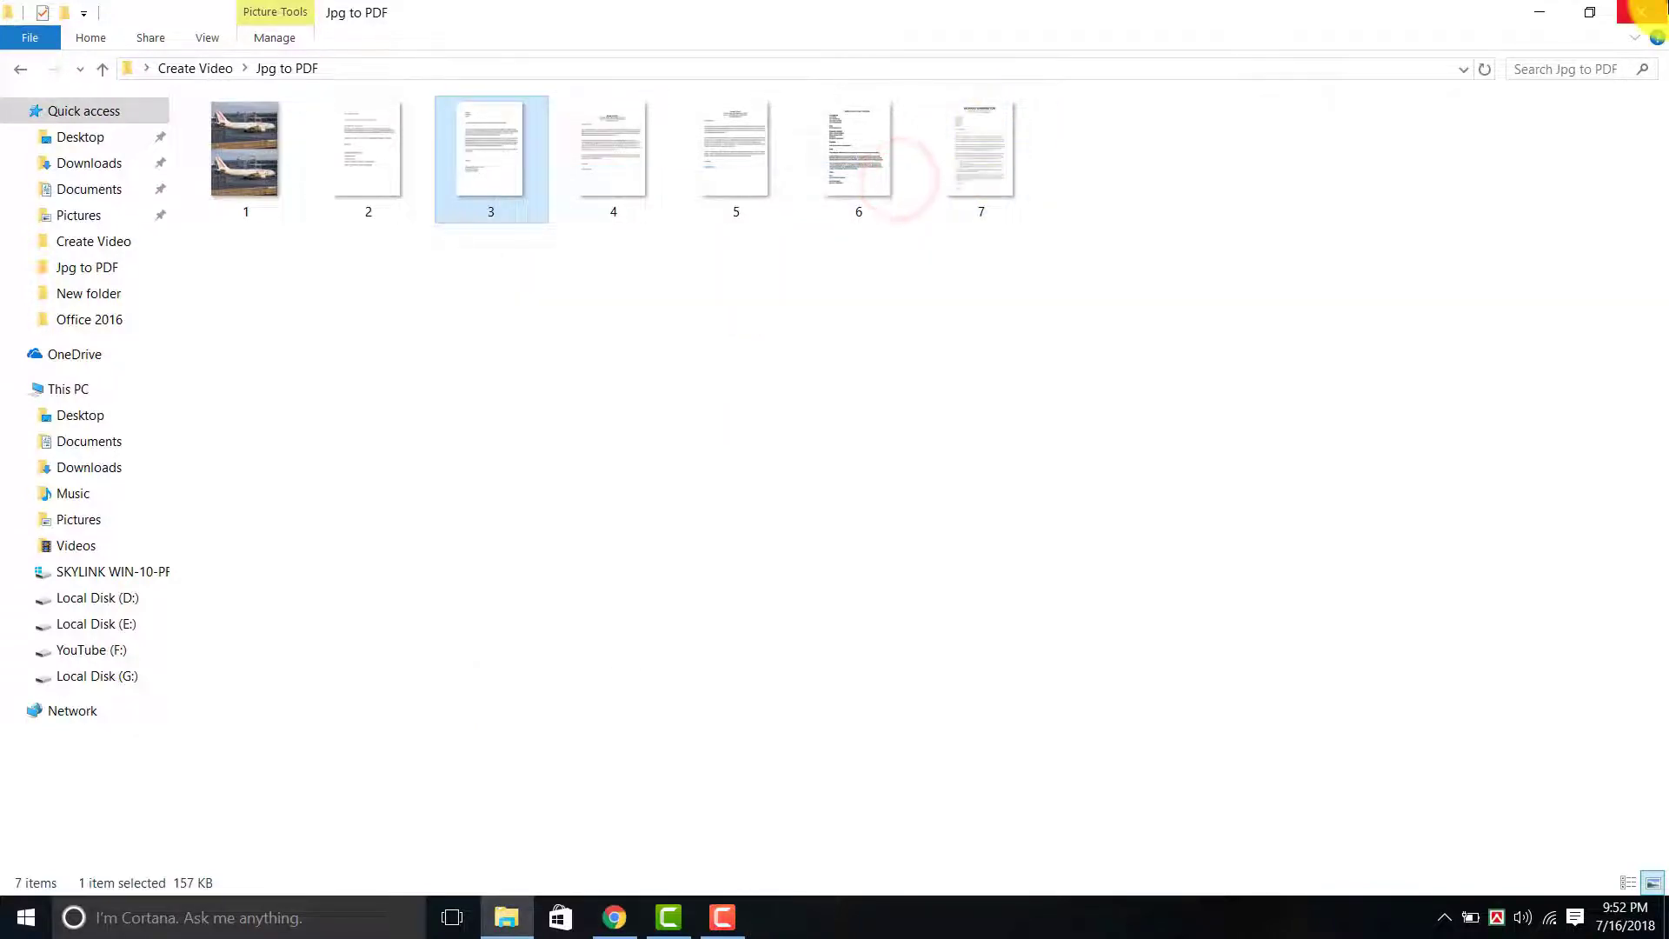
{"action": "left_click", "coordinate": [1643, 11]}
Close the 100.pdf tab and return to the word to pdf search results
{"action": "left_click", "coordinate": [635, 920]}
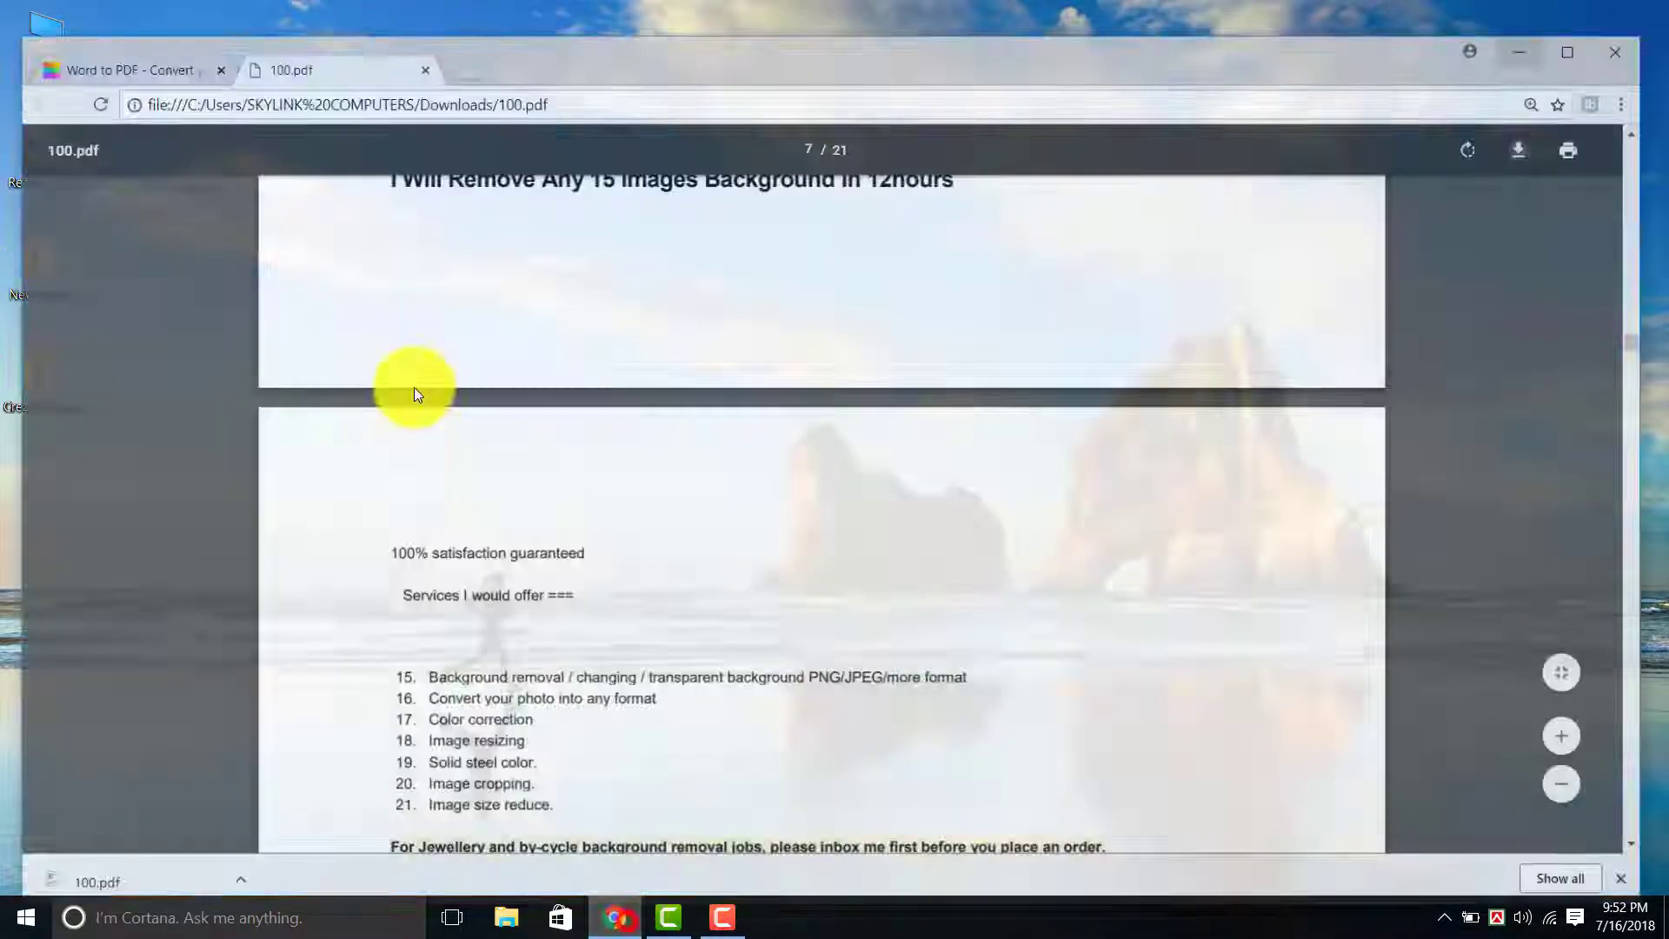
{"action": "scroll", "coordinate": [489, 265], "scroll_direction": "up", "scroll_amount": 4}
{"action": "left_click", "coordinate": [416, 39]}
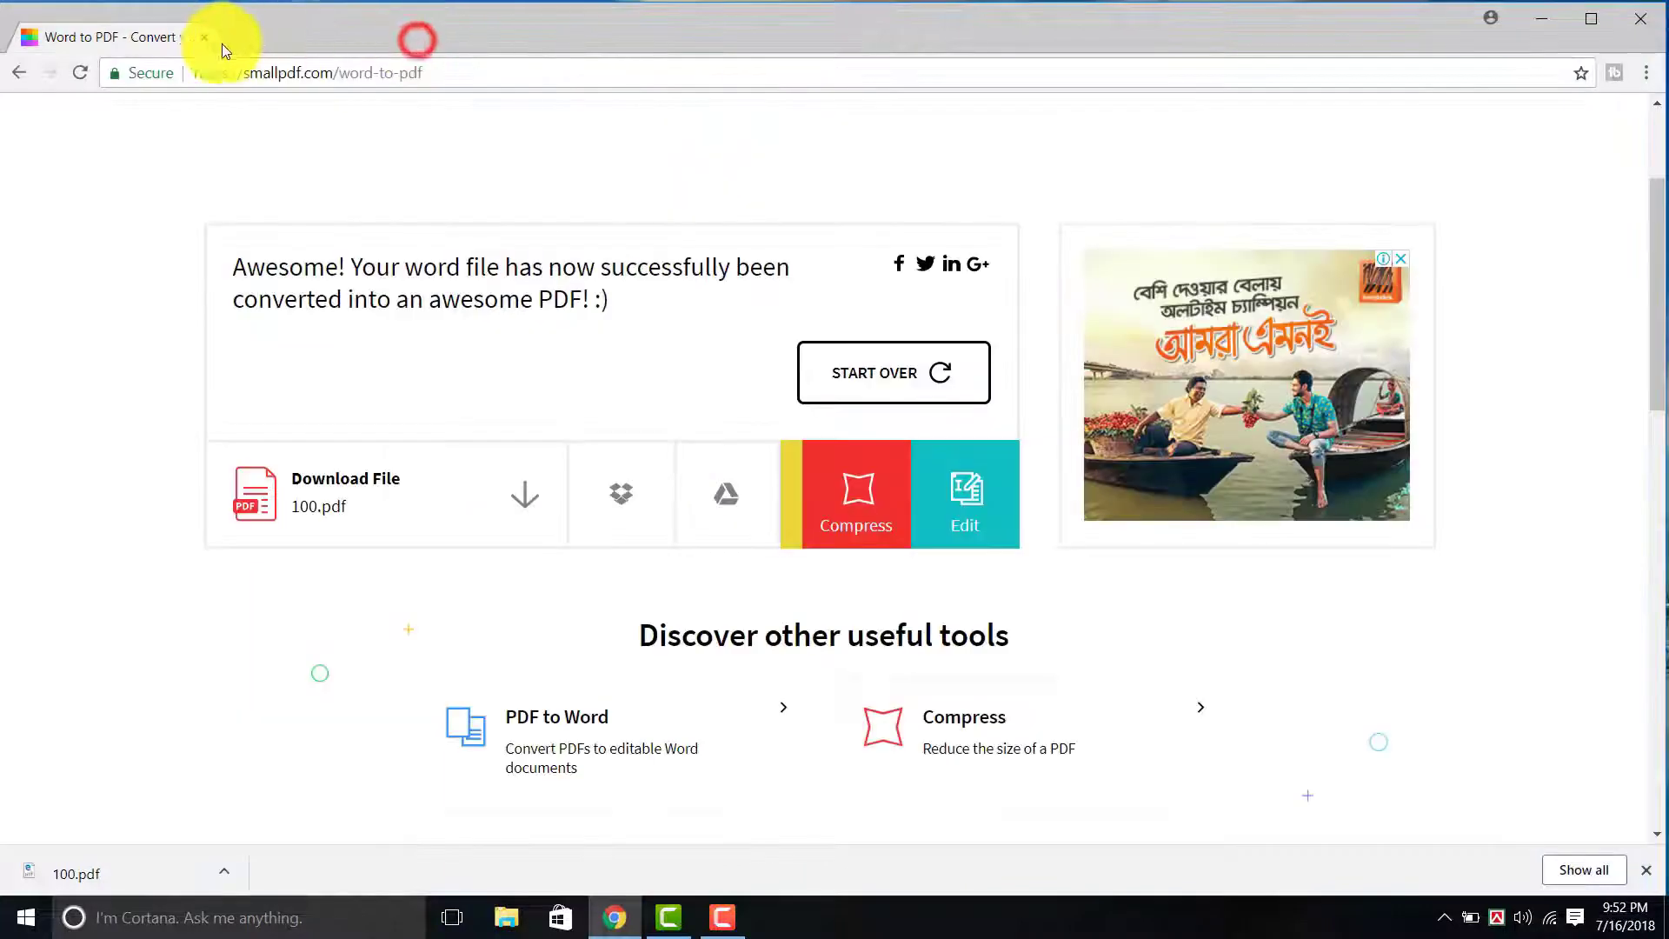
{"action": "left_click", "coordinate": [177, 35]}
{"action": "left_click", "coordinate": [23, 73]}
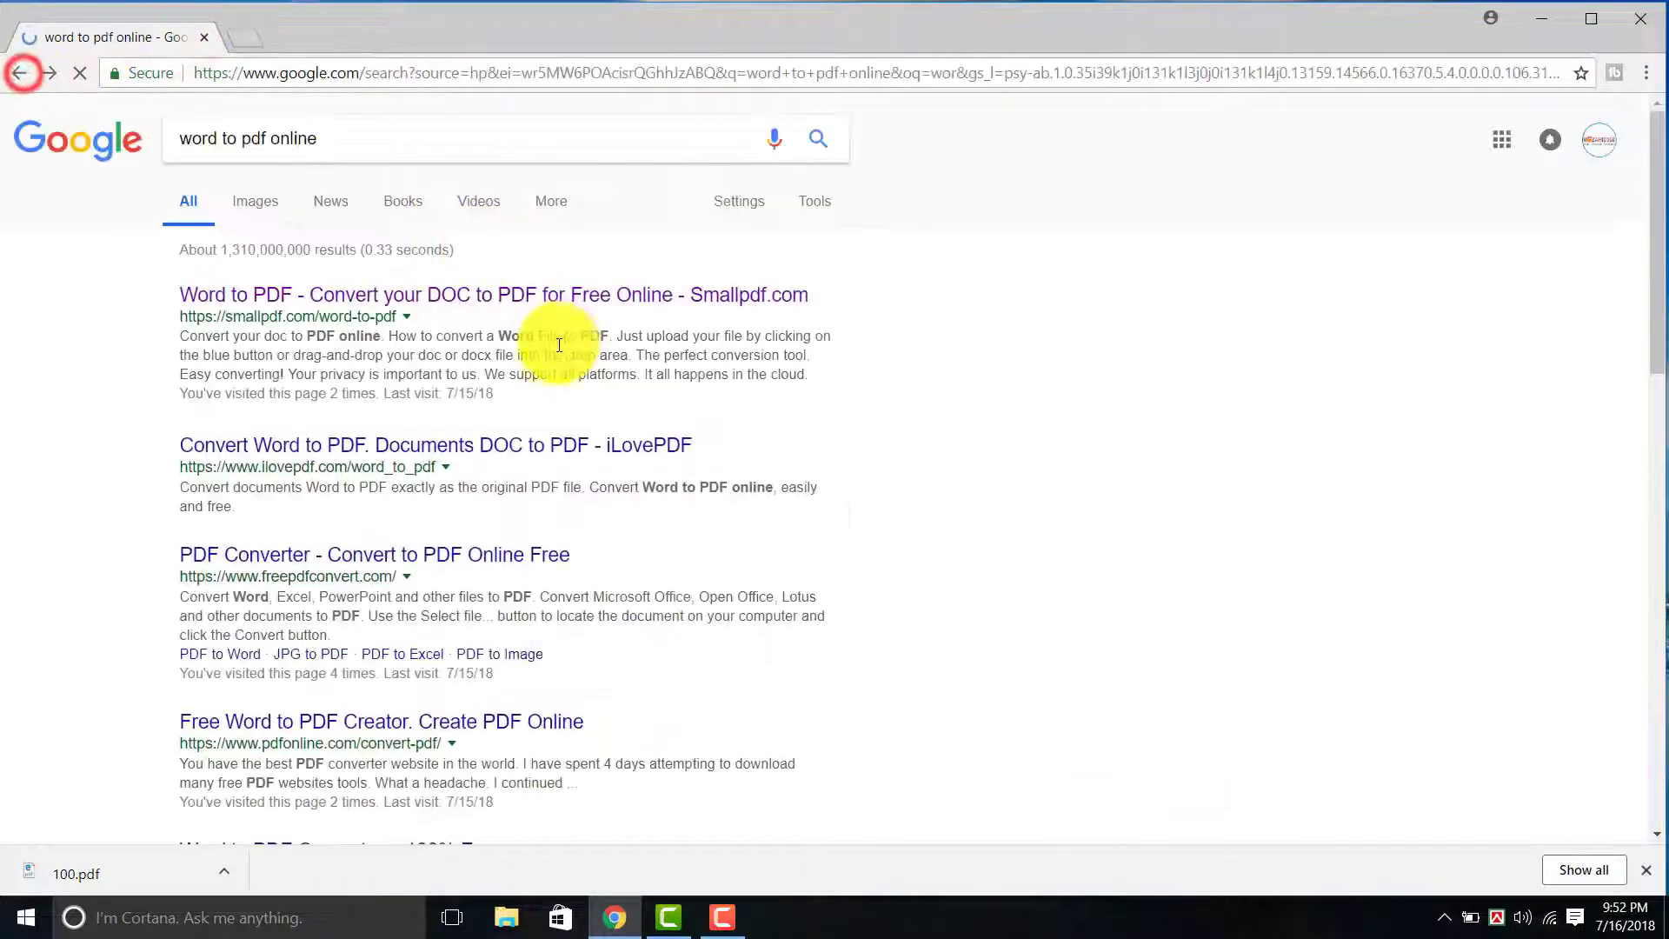
Search for 'jpg to pdf online' and open the jpg2pdf.com converter
{"action": "left_click", "coordinate": [216, 136]}
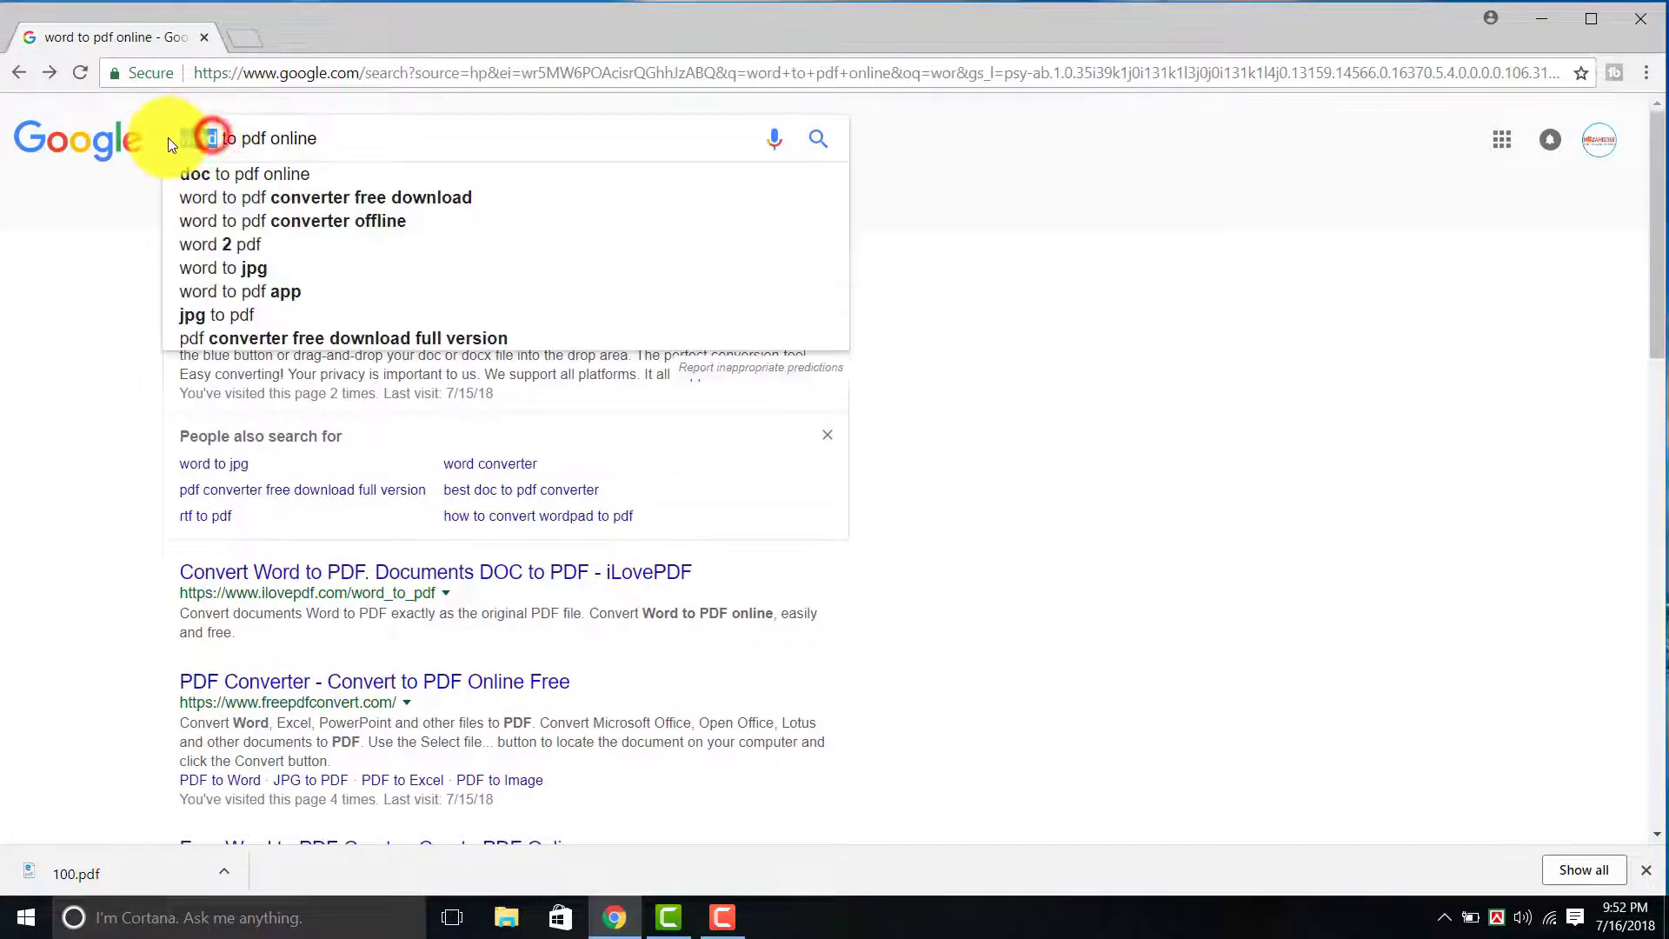
{"action": "key", "text": "BackSpace"}
{"action": "key", "text": "BackSpace"}
{"action": "key", "text": "BackSpace"}
{"action": "type", "text": "jp"}
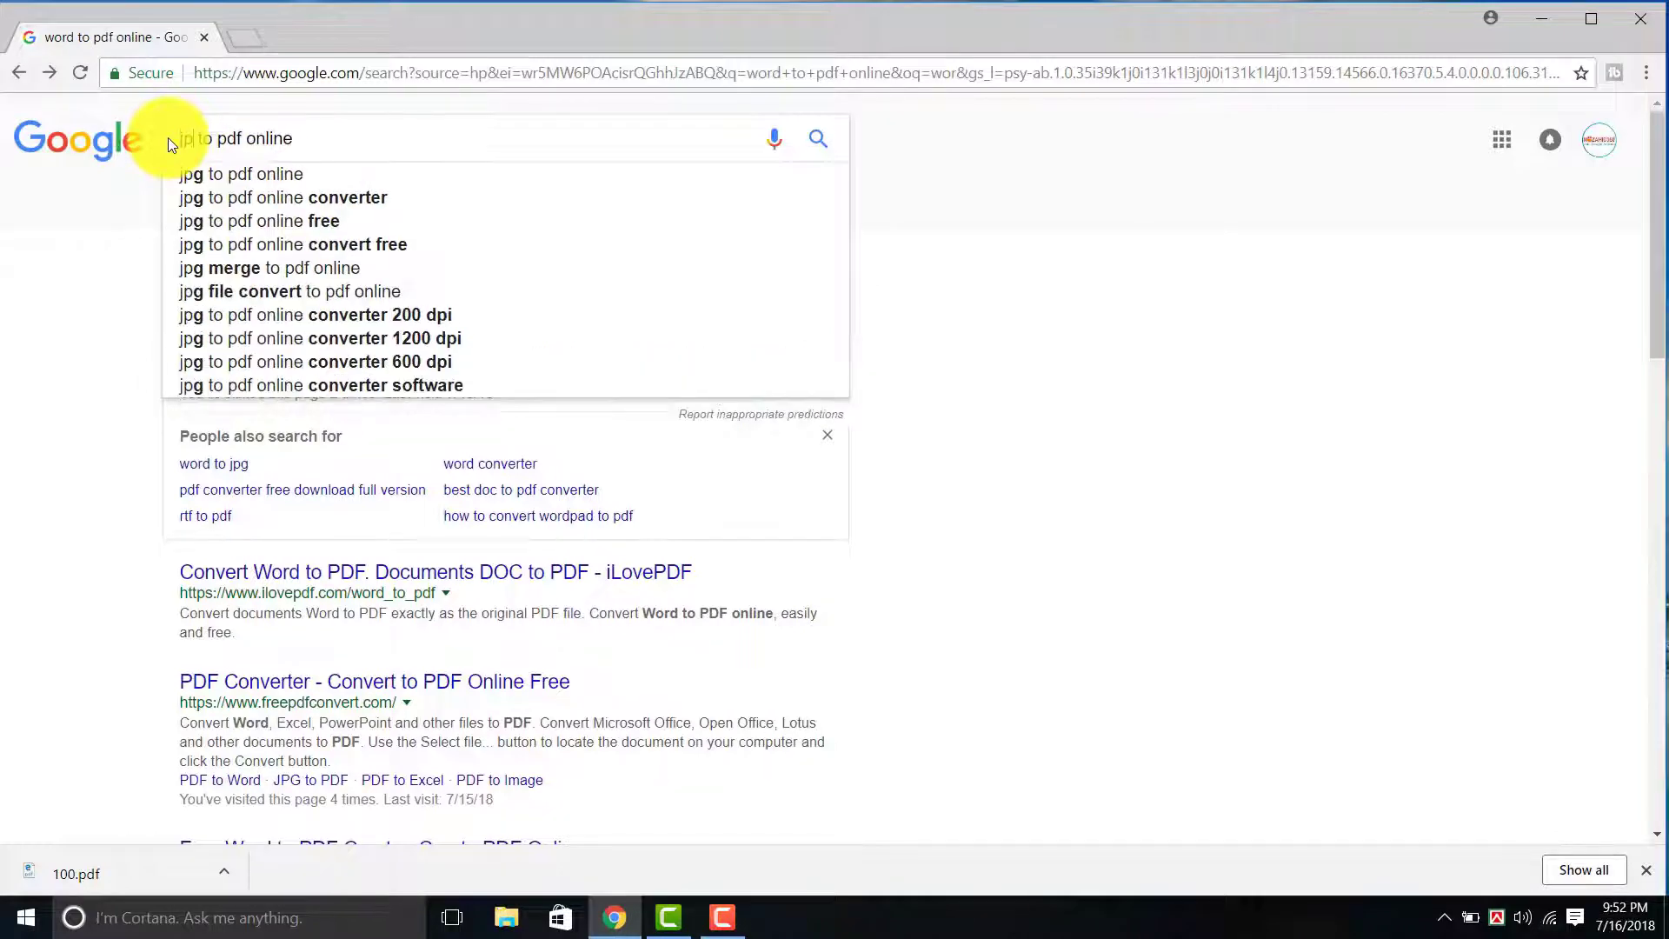
{"action": "type", "text": "g"}
{"action": "key", "text": "Return"}
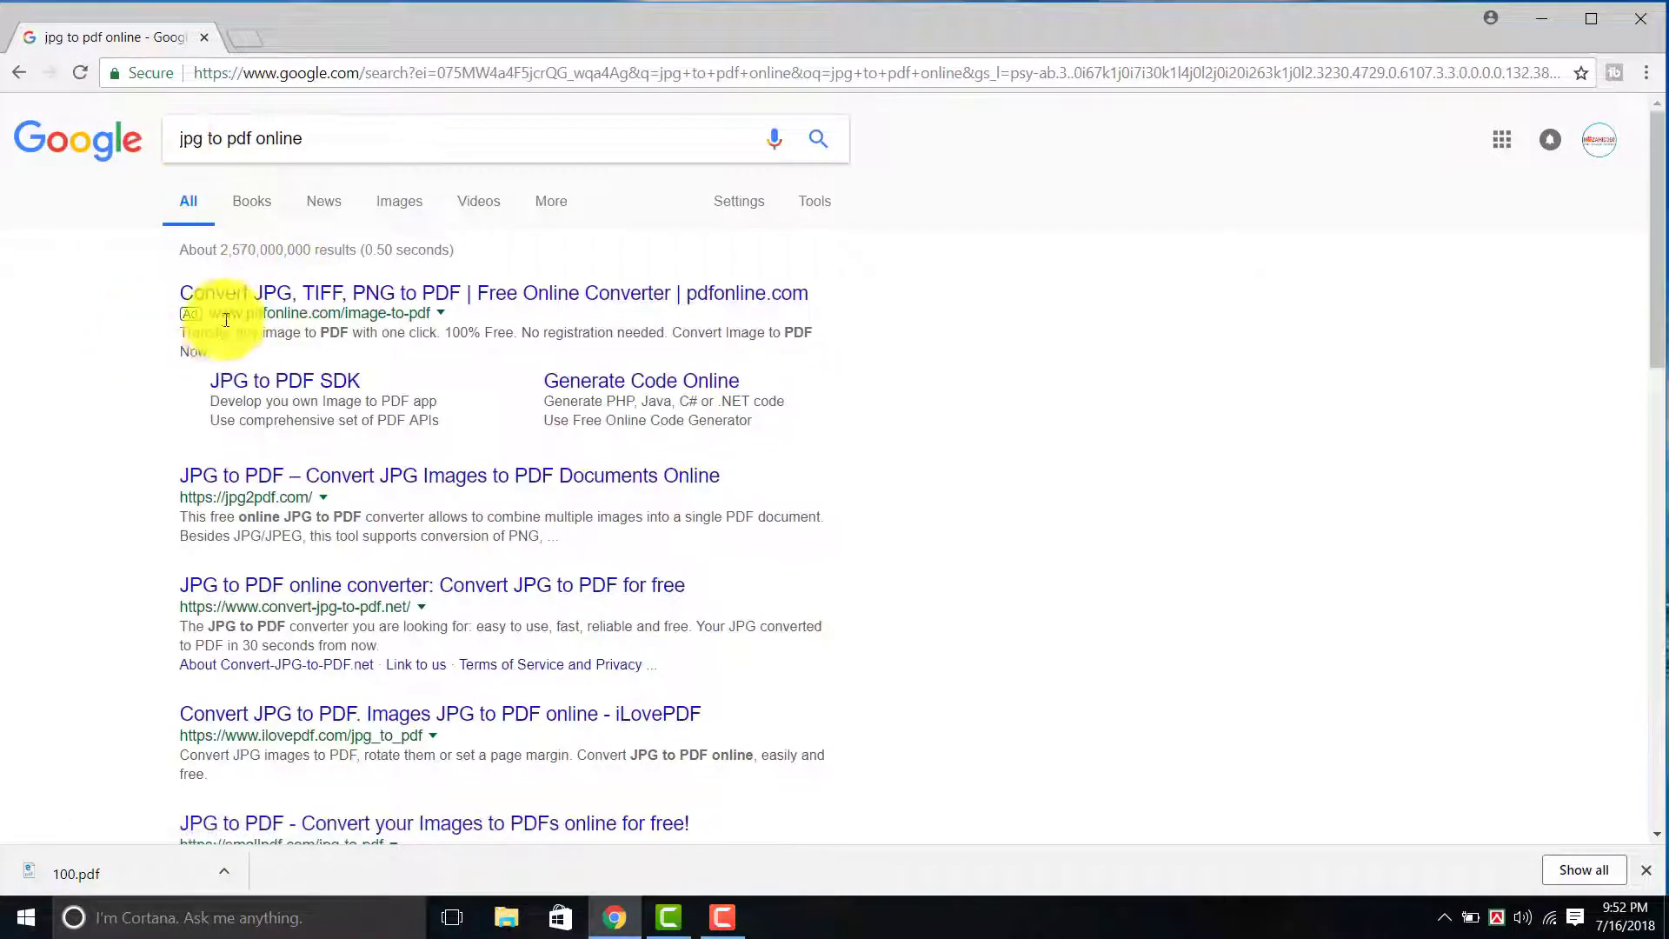
{"action": "scroll", "coordinate": [508, 482], "scroll_direction": "down", "scroll_amount": 1}
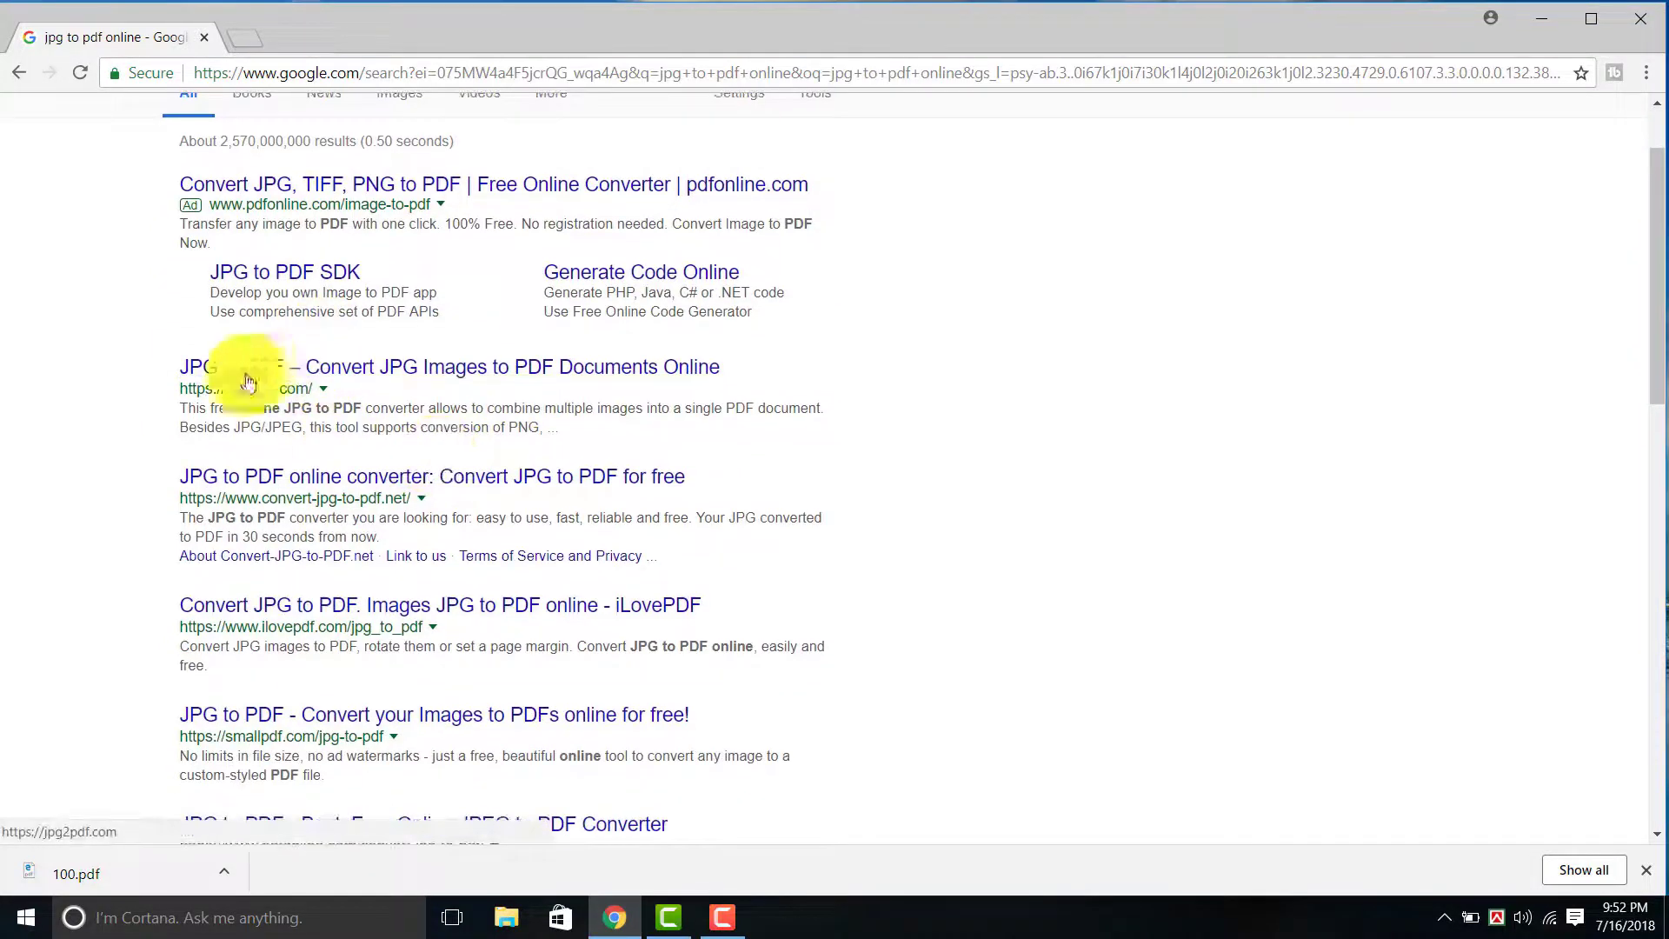
{"action": "left_click", "coordinate": [315, 370]}
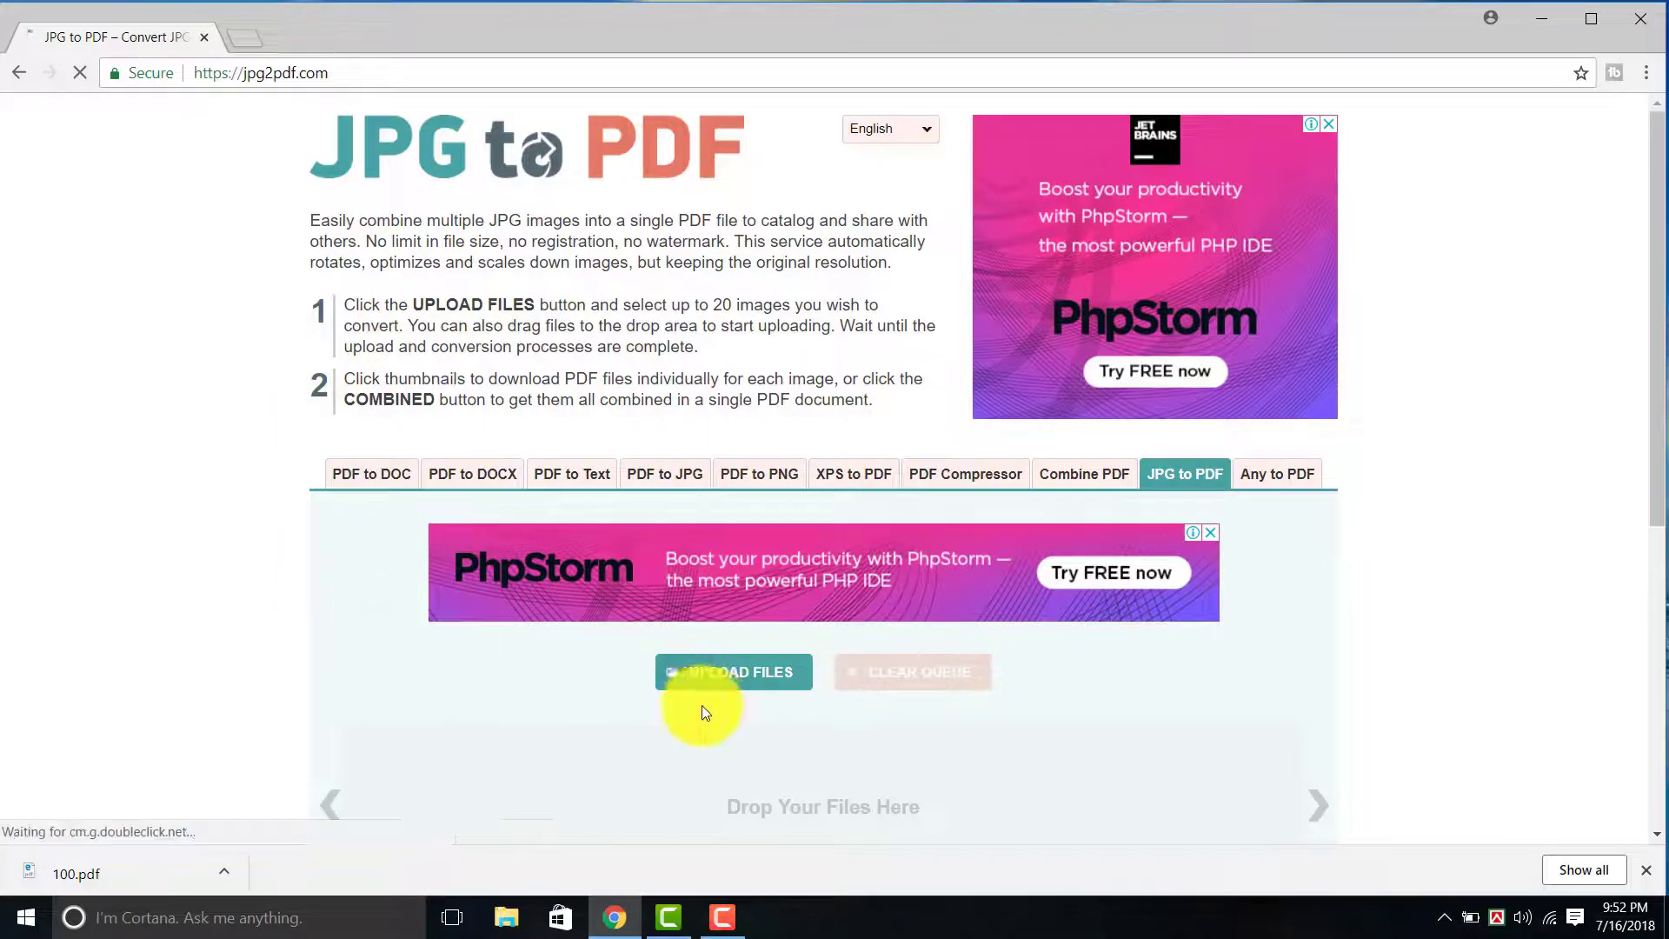
Upload images 1 to 7 from the Create Video > Jpg to PDF folder to jpg2pdf.com
{"action": "scroll", "coordinate": [821, 676], "scroll_direction": "down", "scroll_amount": 1}
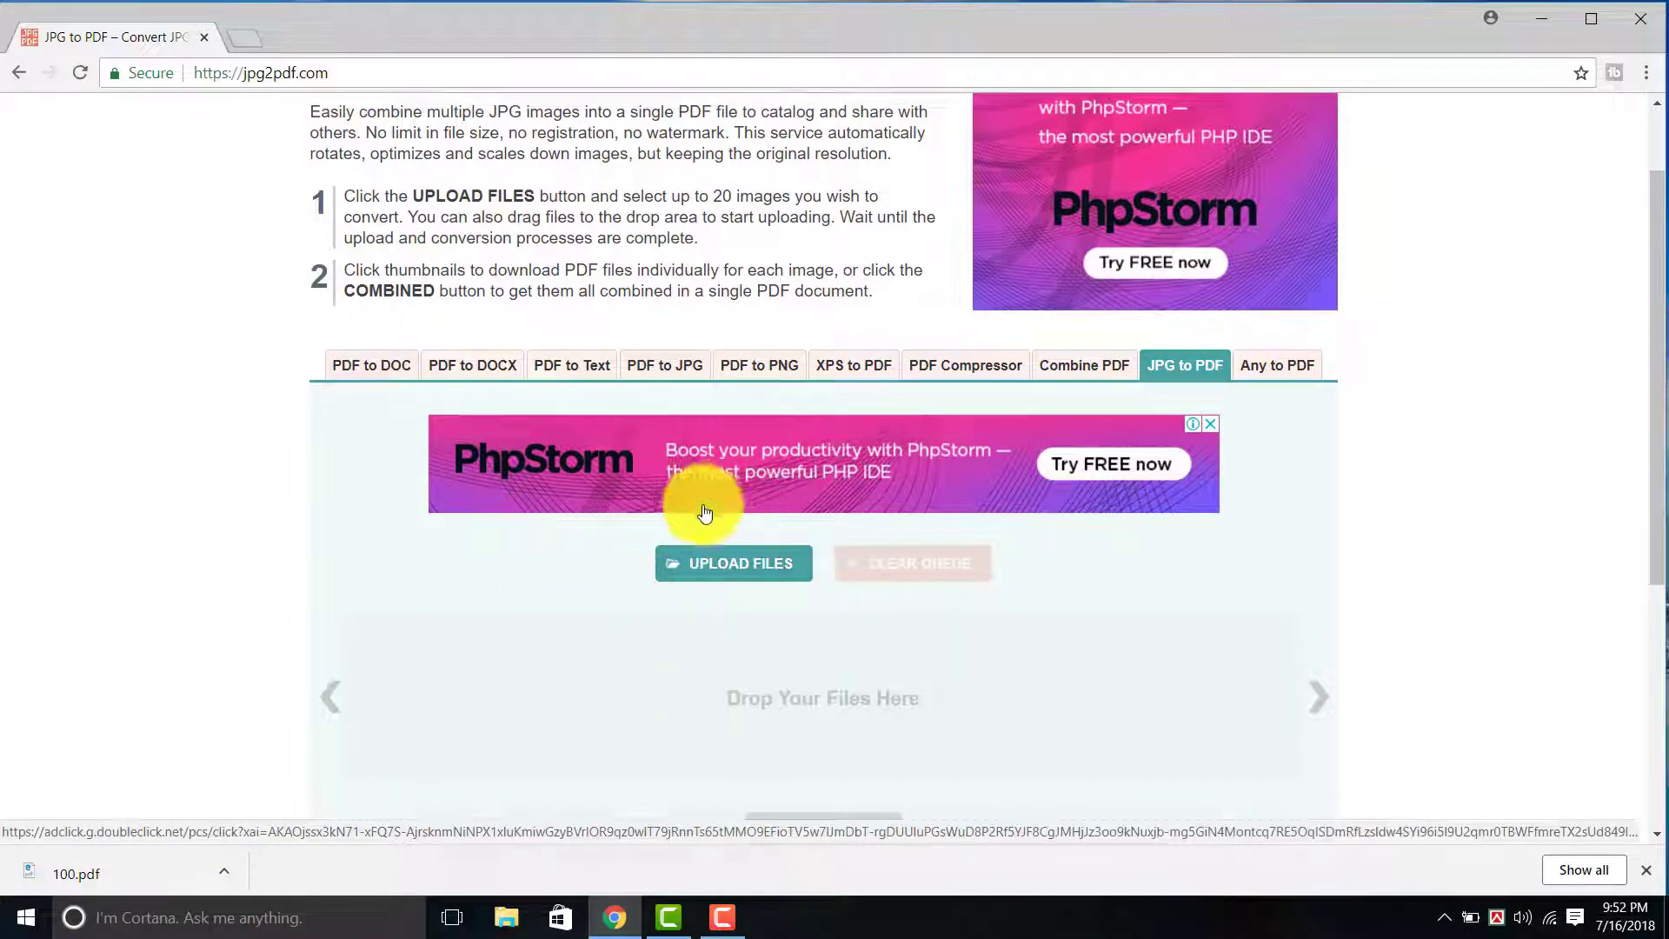
{"action": "left_click", "coordinate": [746, 566]}
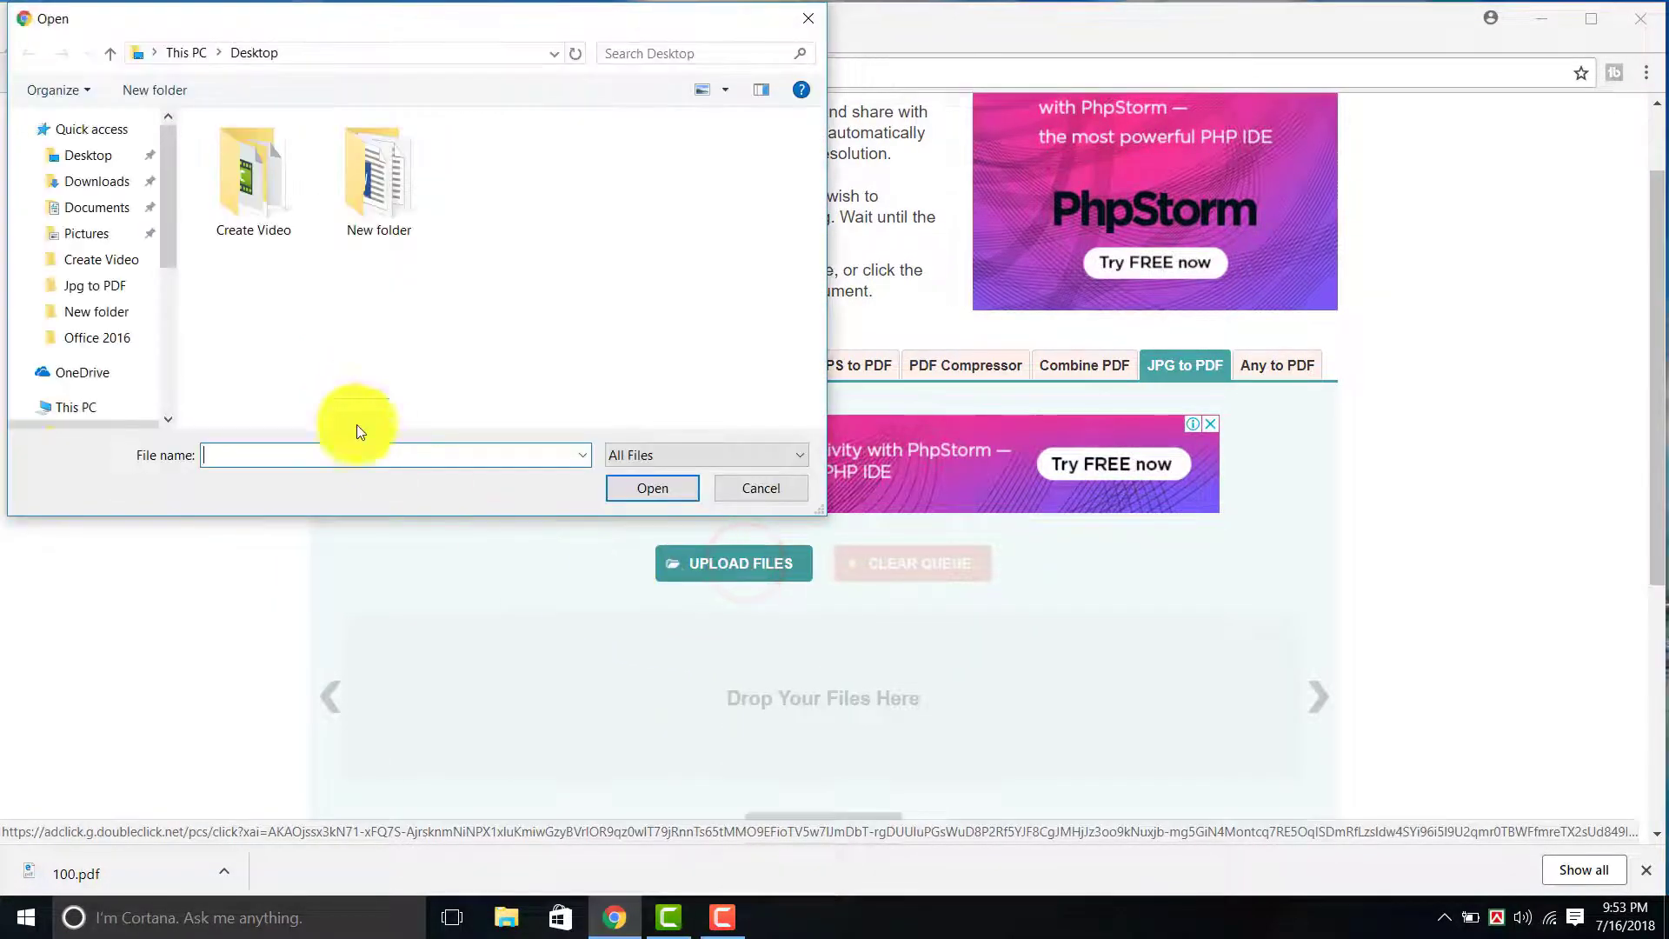
{"action": "left_click", "coordinate": [393, 198]}
{"action": "double_click", "coordinate": [271, 201]}
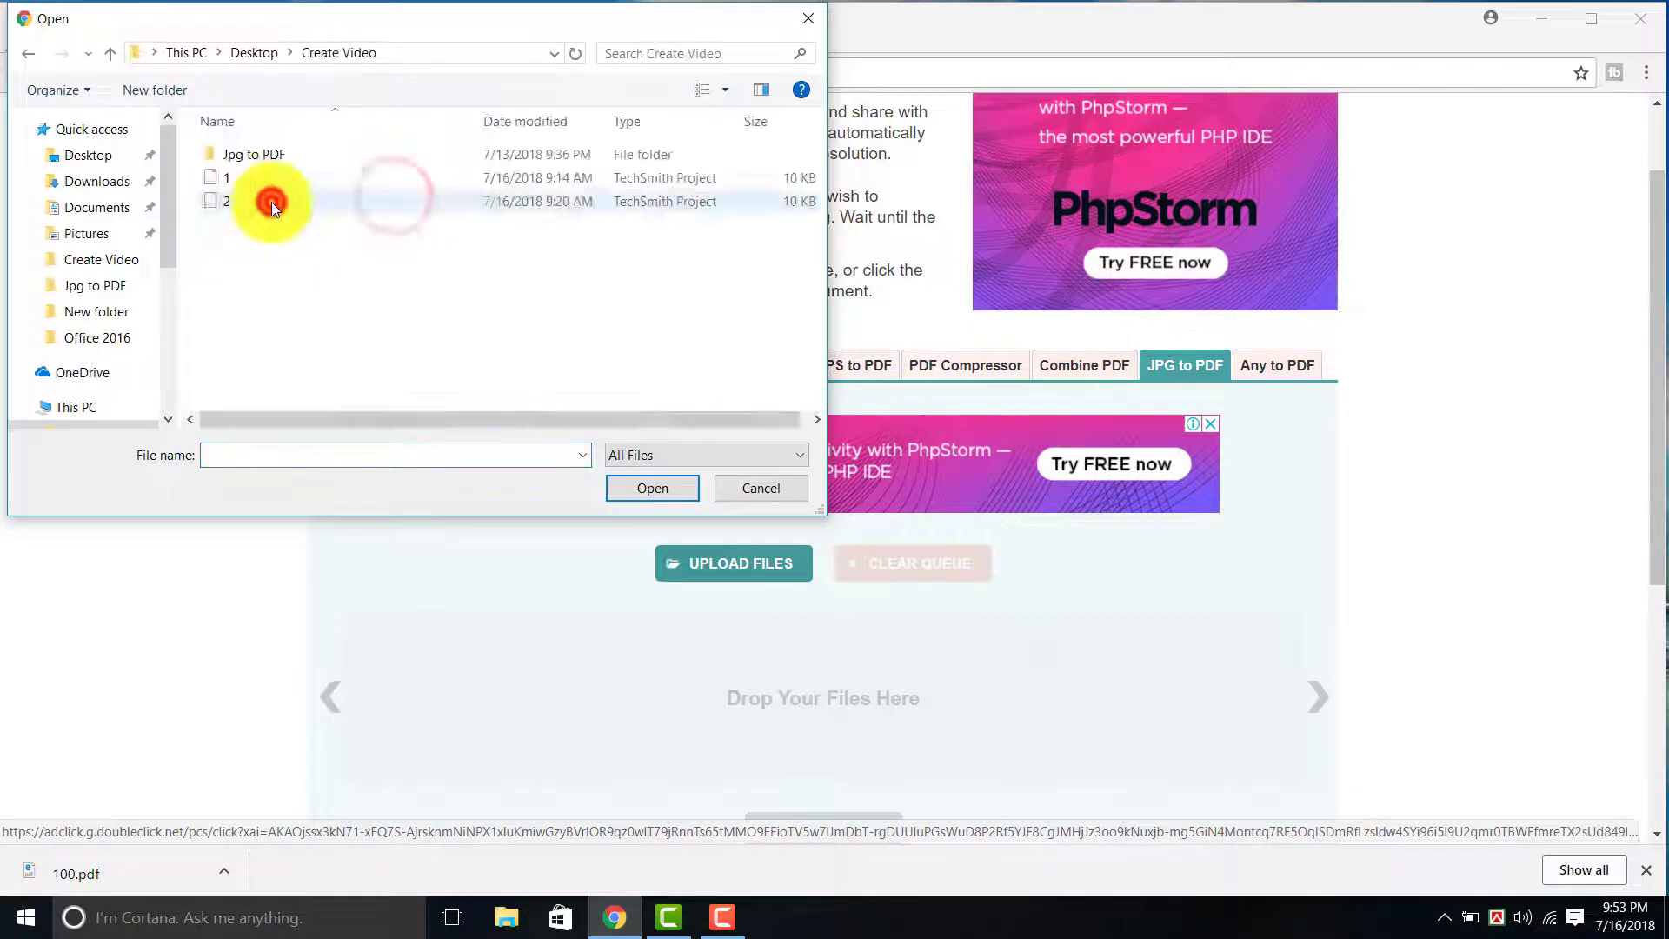
{"action": "left_click", "coordinate": [266, 153]}
{"action": "double_click", "coordinate": [266, 153]}
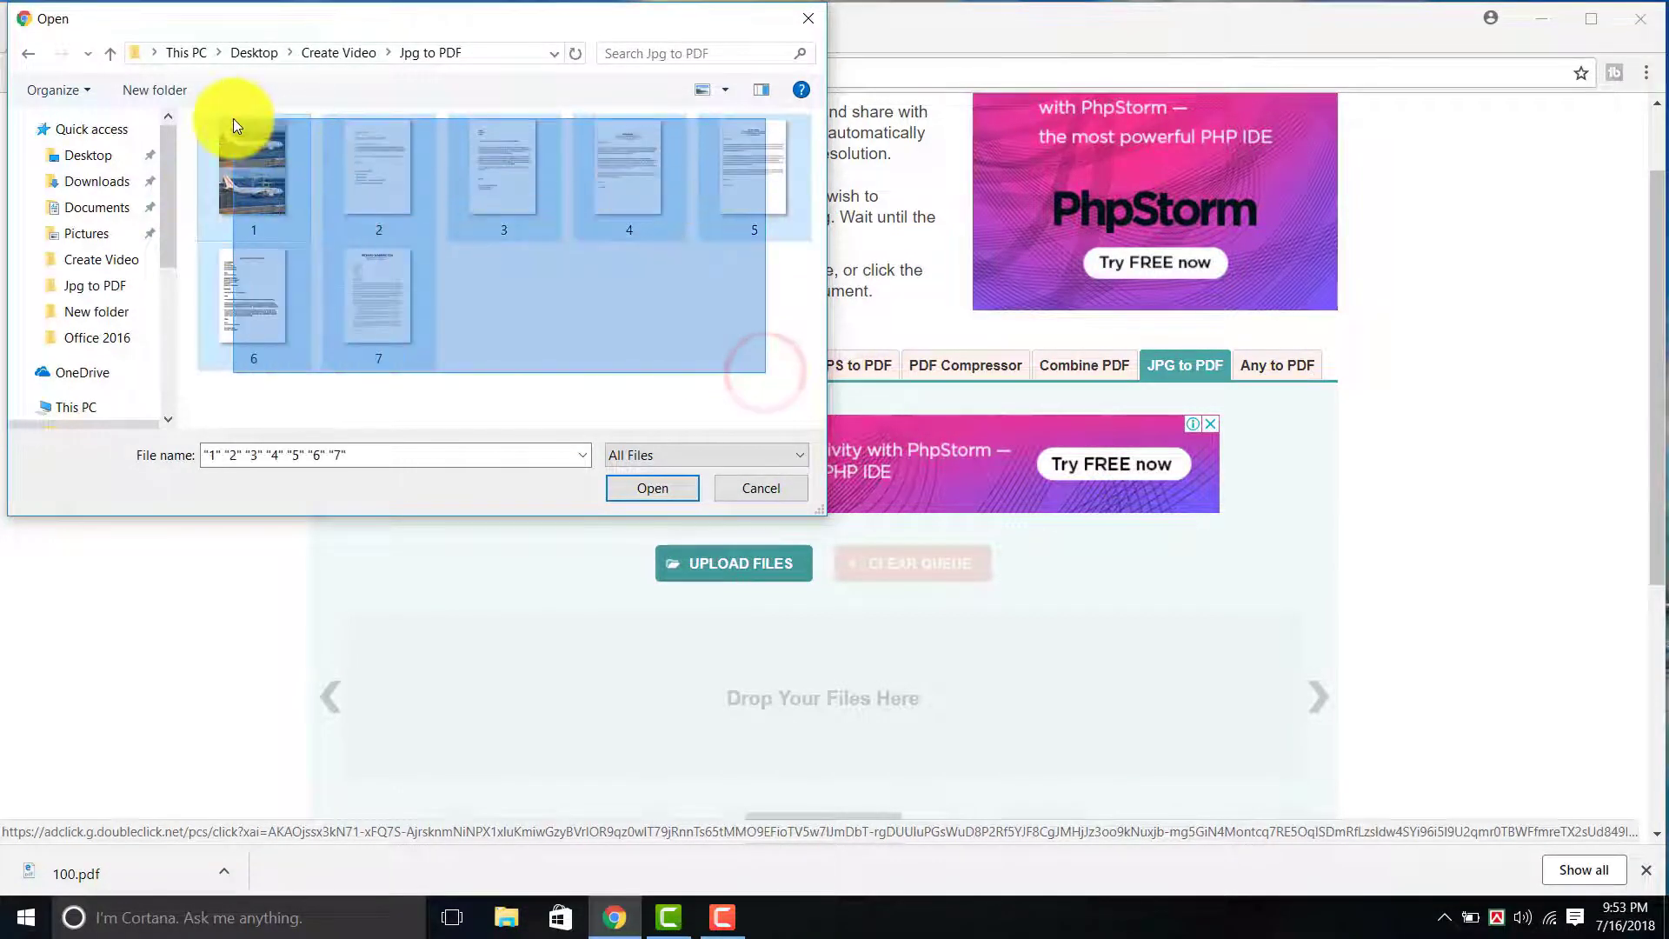
{"action": "left_click_drag", "start_coordinate": [620, 323], "coordinate": [233, 118]}
{"action": "left_click", "coordinate": [656, 488]}
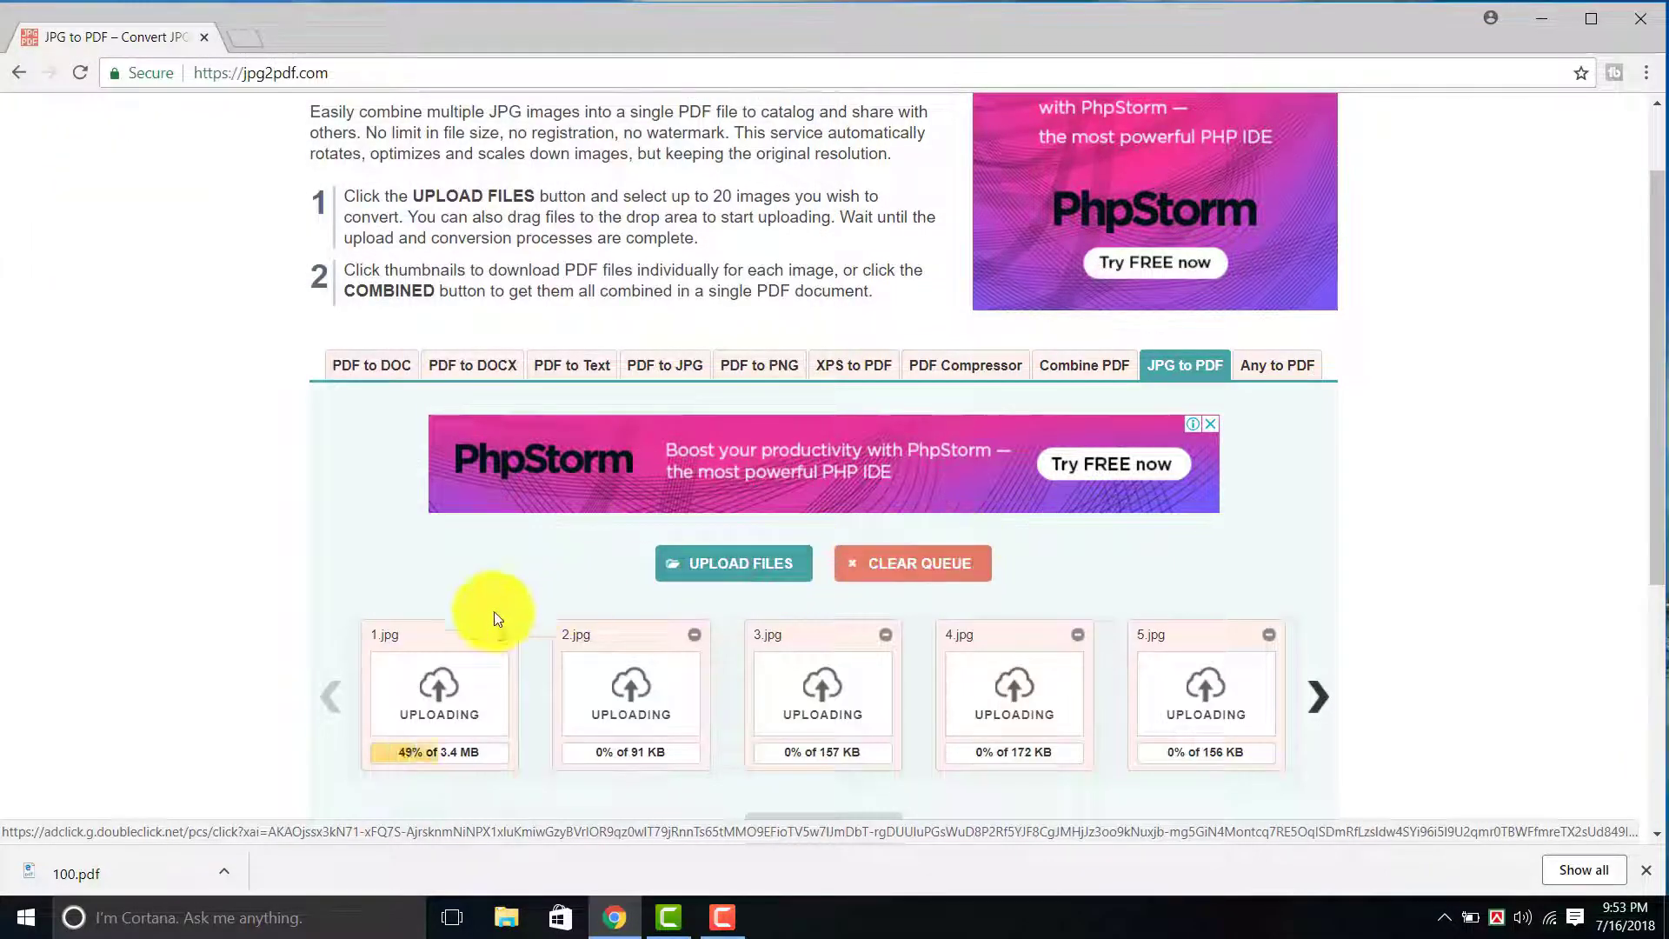
{"action": "scroll", "coordinate": [978, 749], "scroll_direction": "down", "scroll_amount": 2}
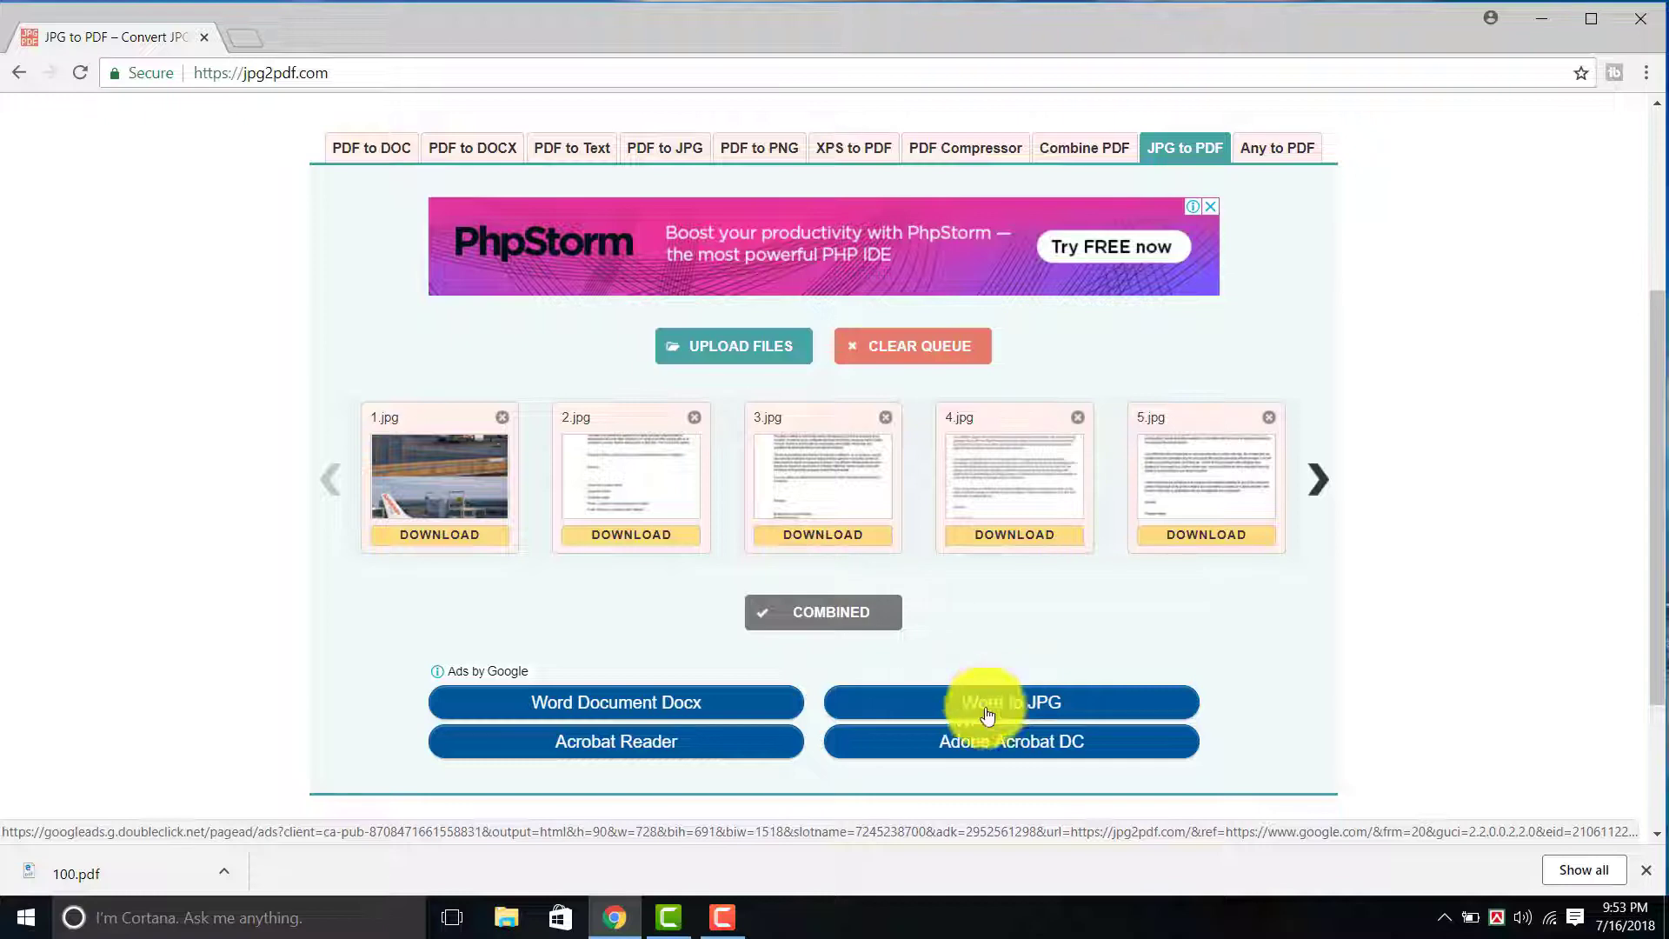
Confirm 6.jpg and 7.jpg finished converting, then download all seven images as one combined PDF
{"action": "scroll", "coordinate": [816, 675], "scroll_direction": "down", "scroll_amount": 3}
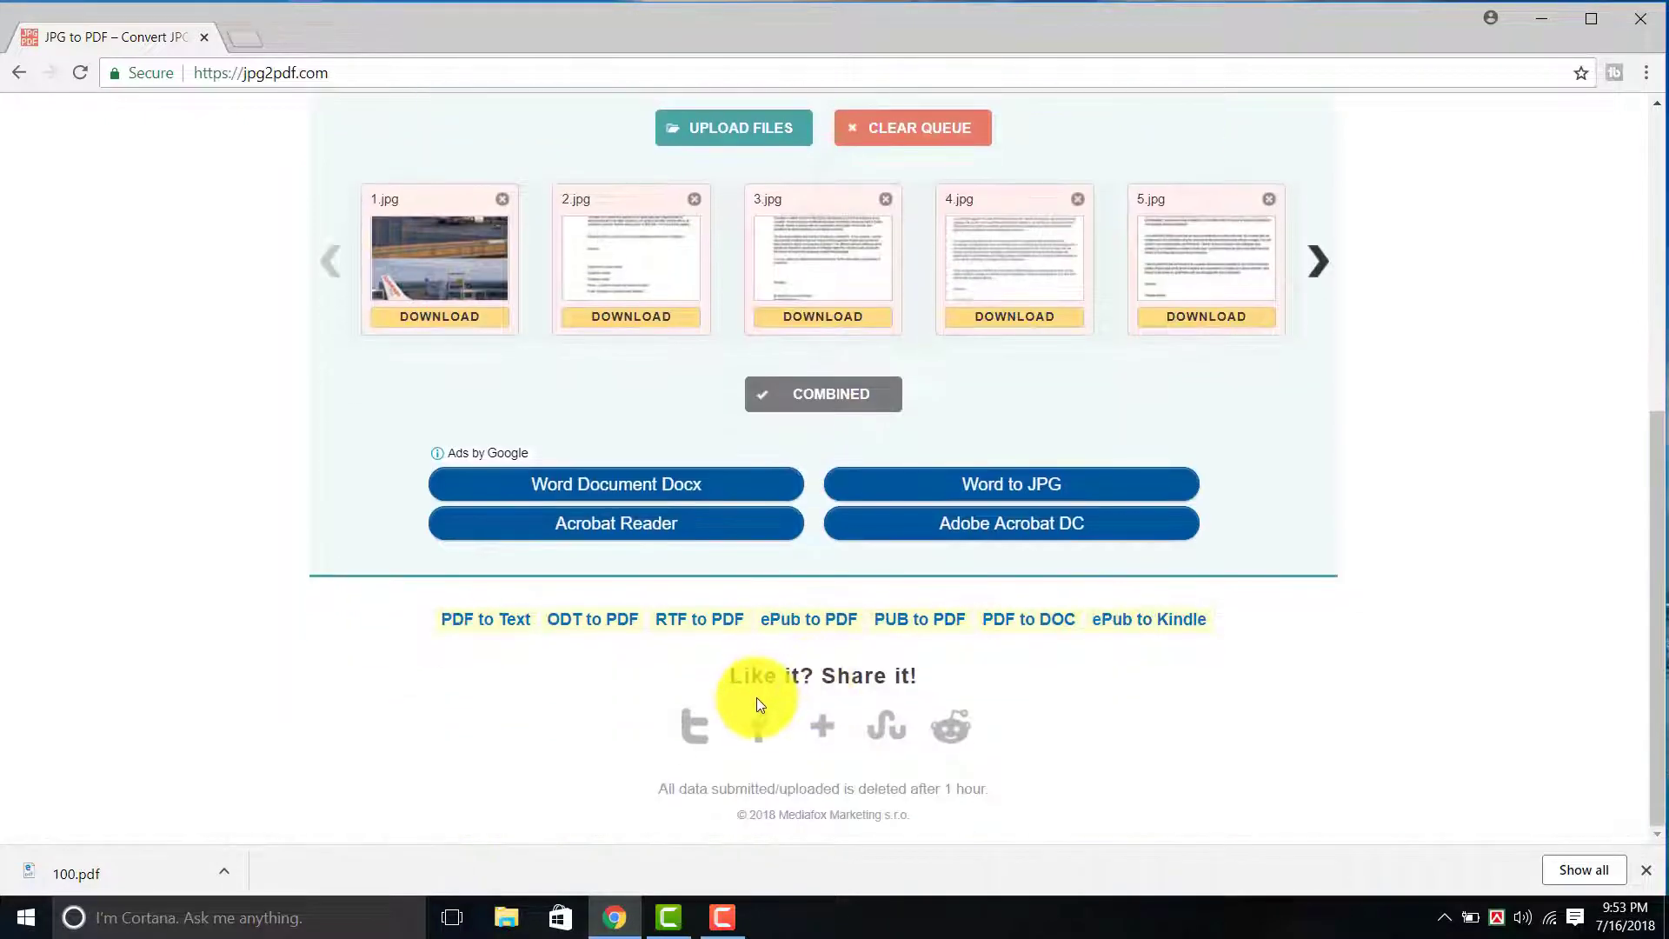
{"action": "left_click", "coordinate": [1326, 366]}
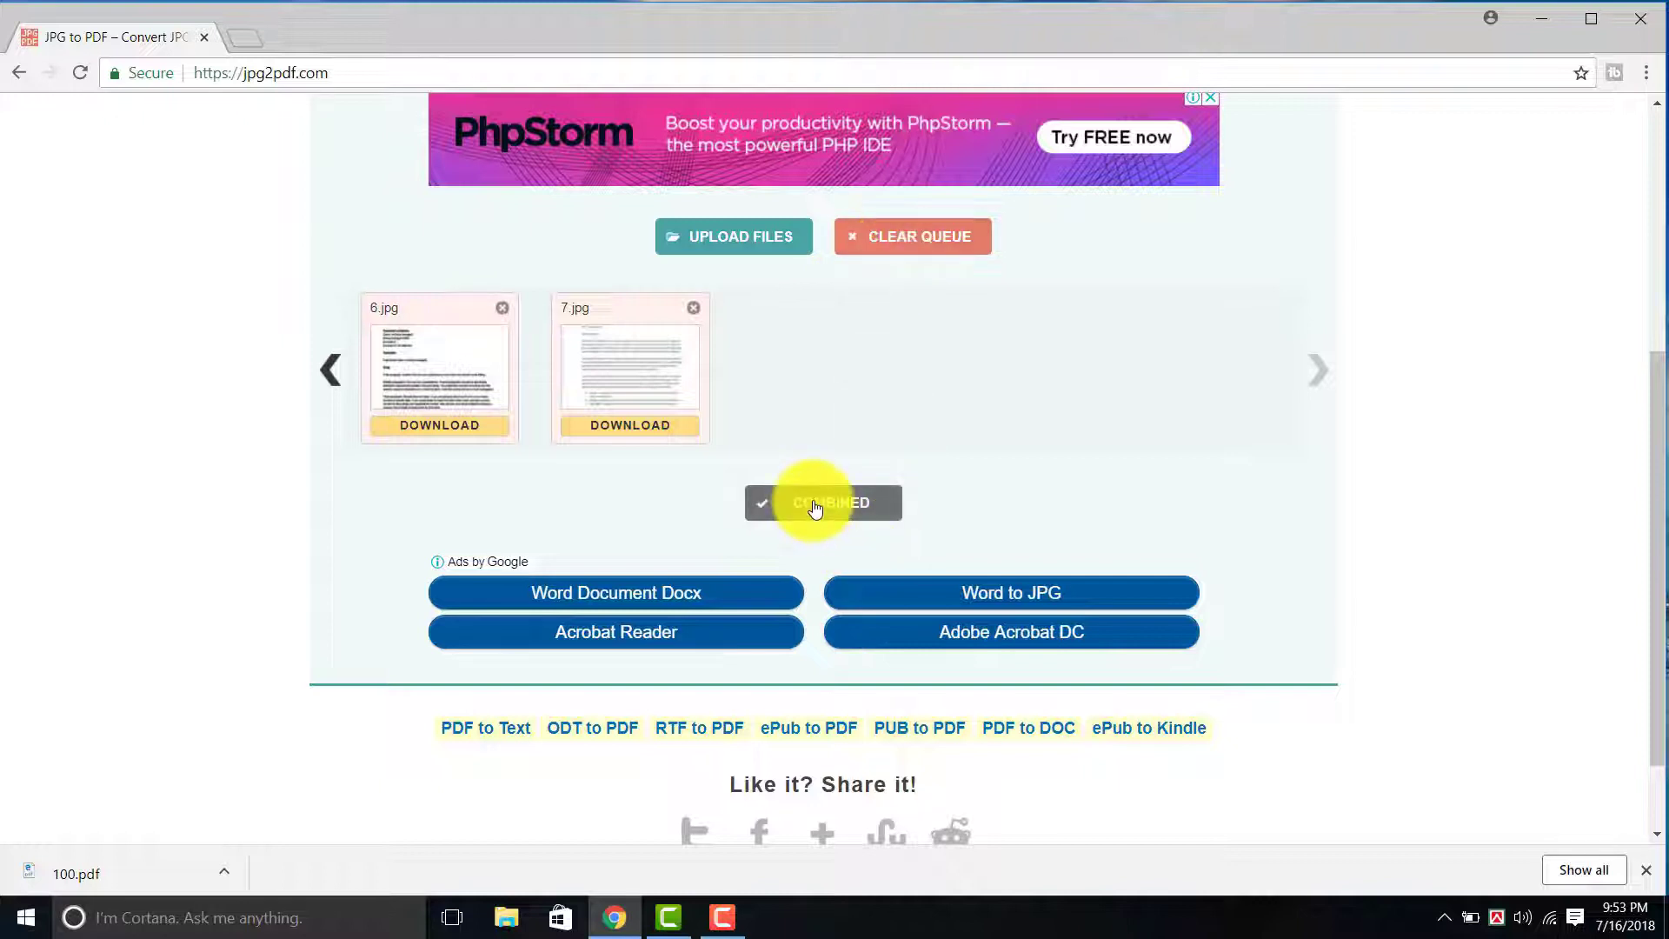
{"action": "left_click", "coordinate": [864, 509]}
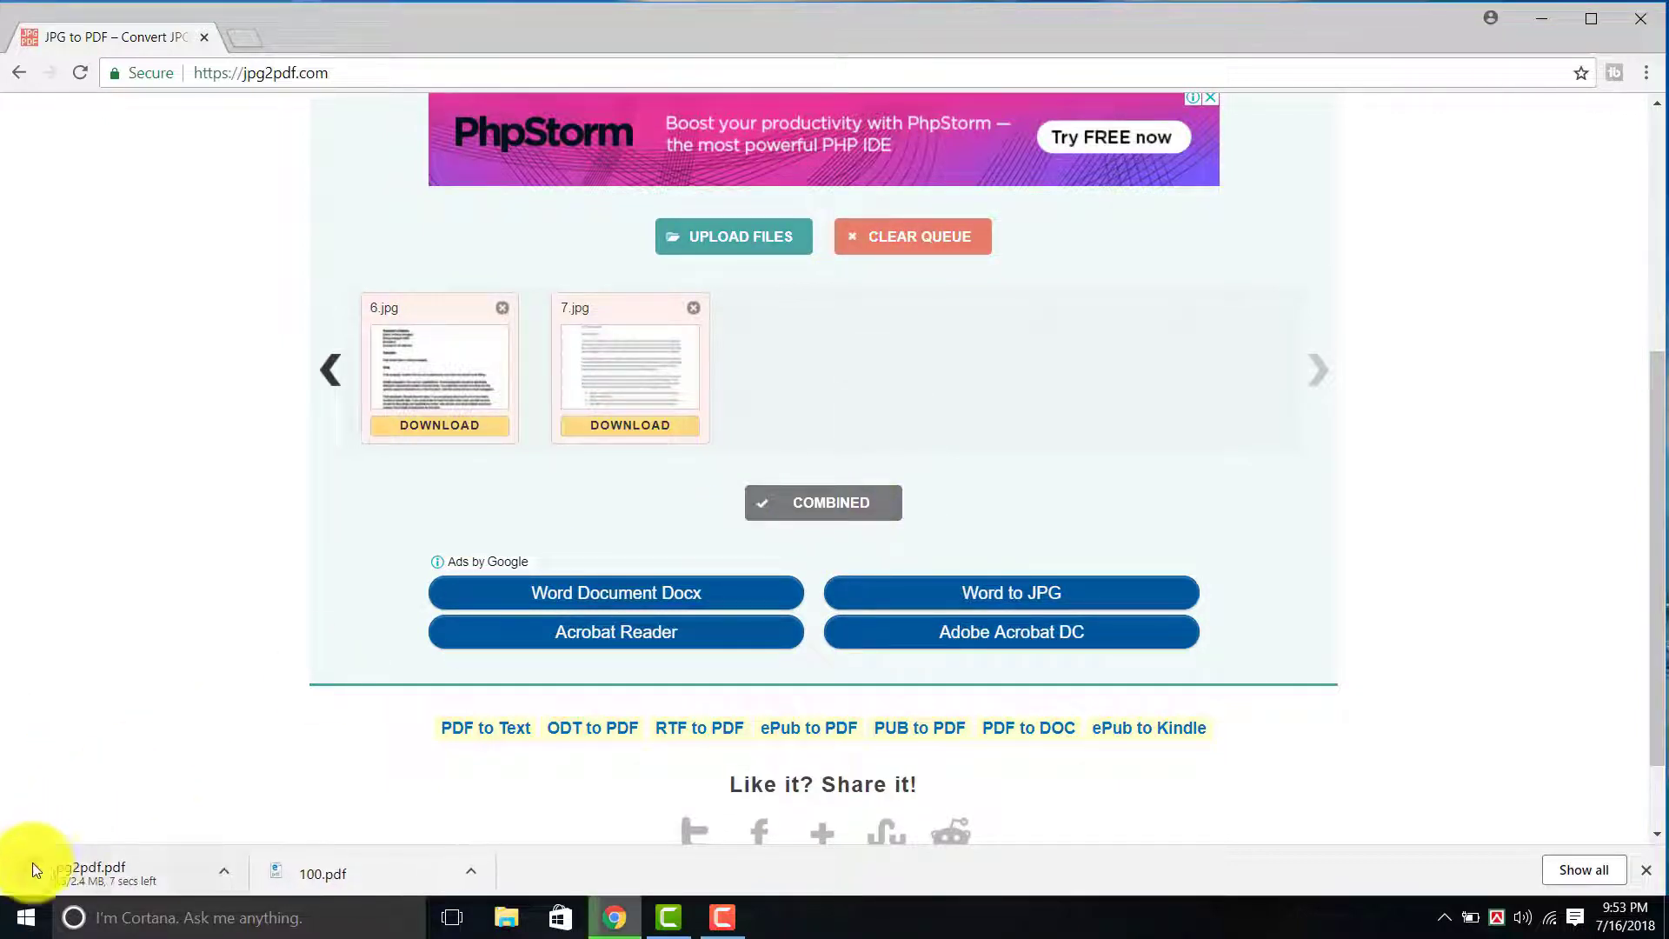
Open the downloaded jpg2pdf.pdf and scroll through its seven pages
{"action": "left_click", "coordinate": [102, 874]}
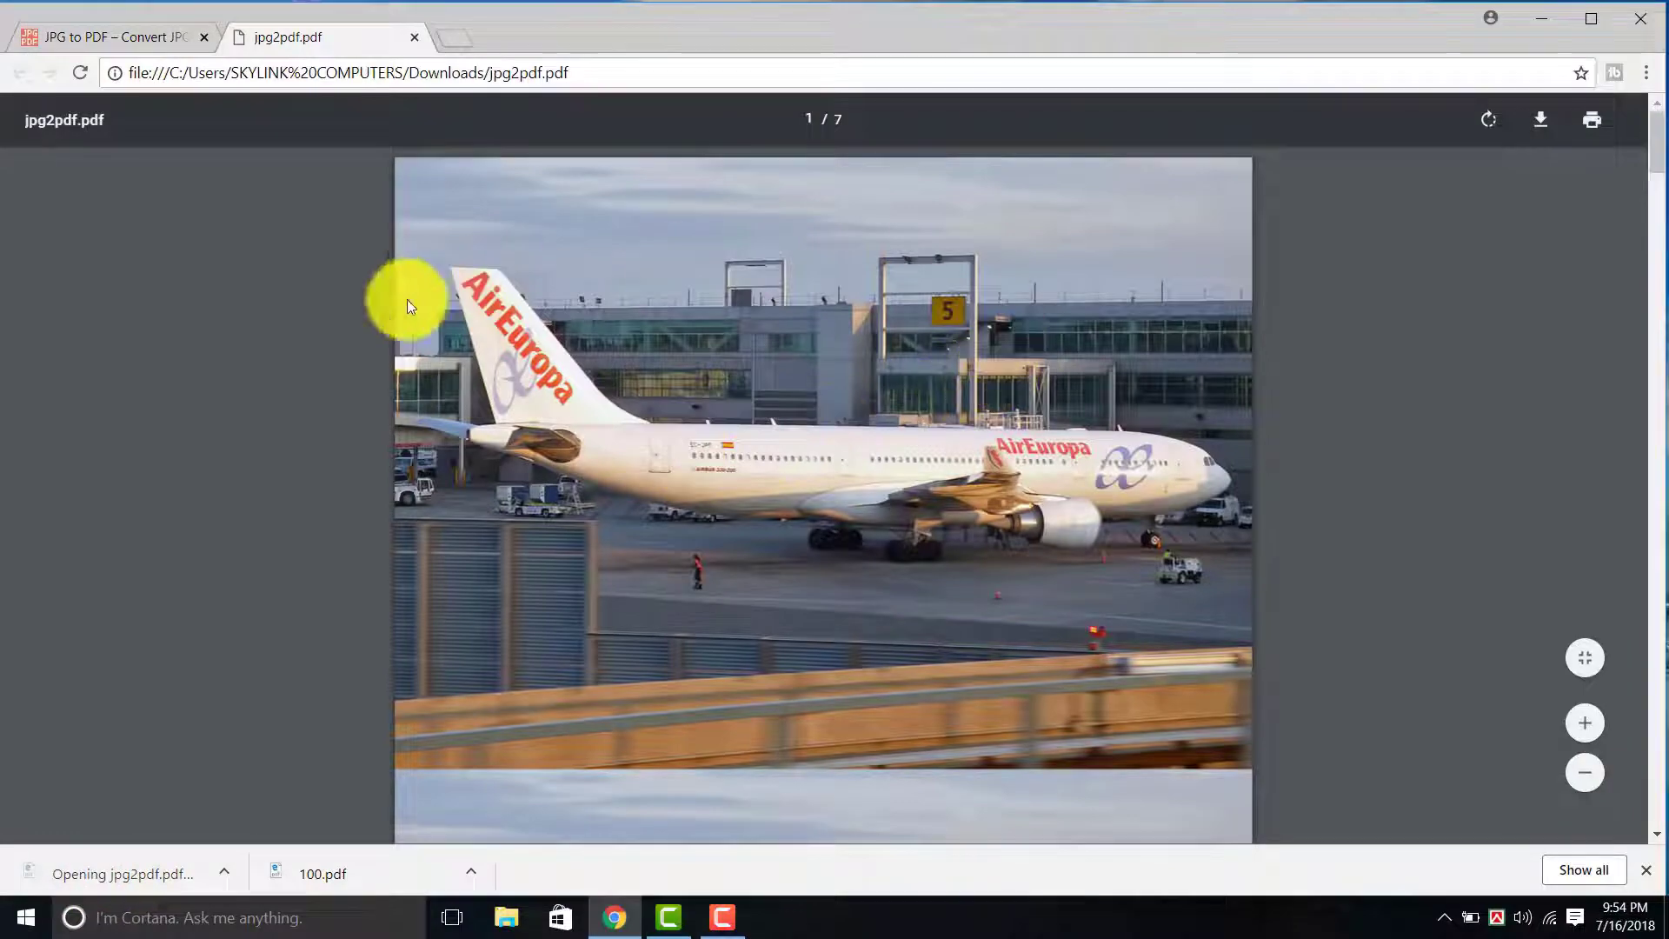
{"action": "scroll", "coordinate": [888, 412], "scroll_direction": "down", "scroll_amount": 2}
{"action": "scroll", "coordinate": [899, 430], "scroll_direction": "down", "scroll_amount": 3}
{"action": "scroll", "coordinate": [898, 432], "scroll_direction": "down", "scroll_amount": 8}
{"action": "scroll", "coordinate": [883, 435], "scroll_direction": "down", "scroll_amount": 8}
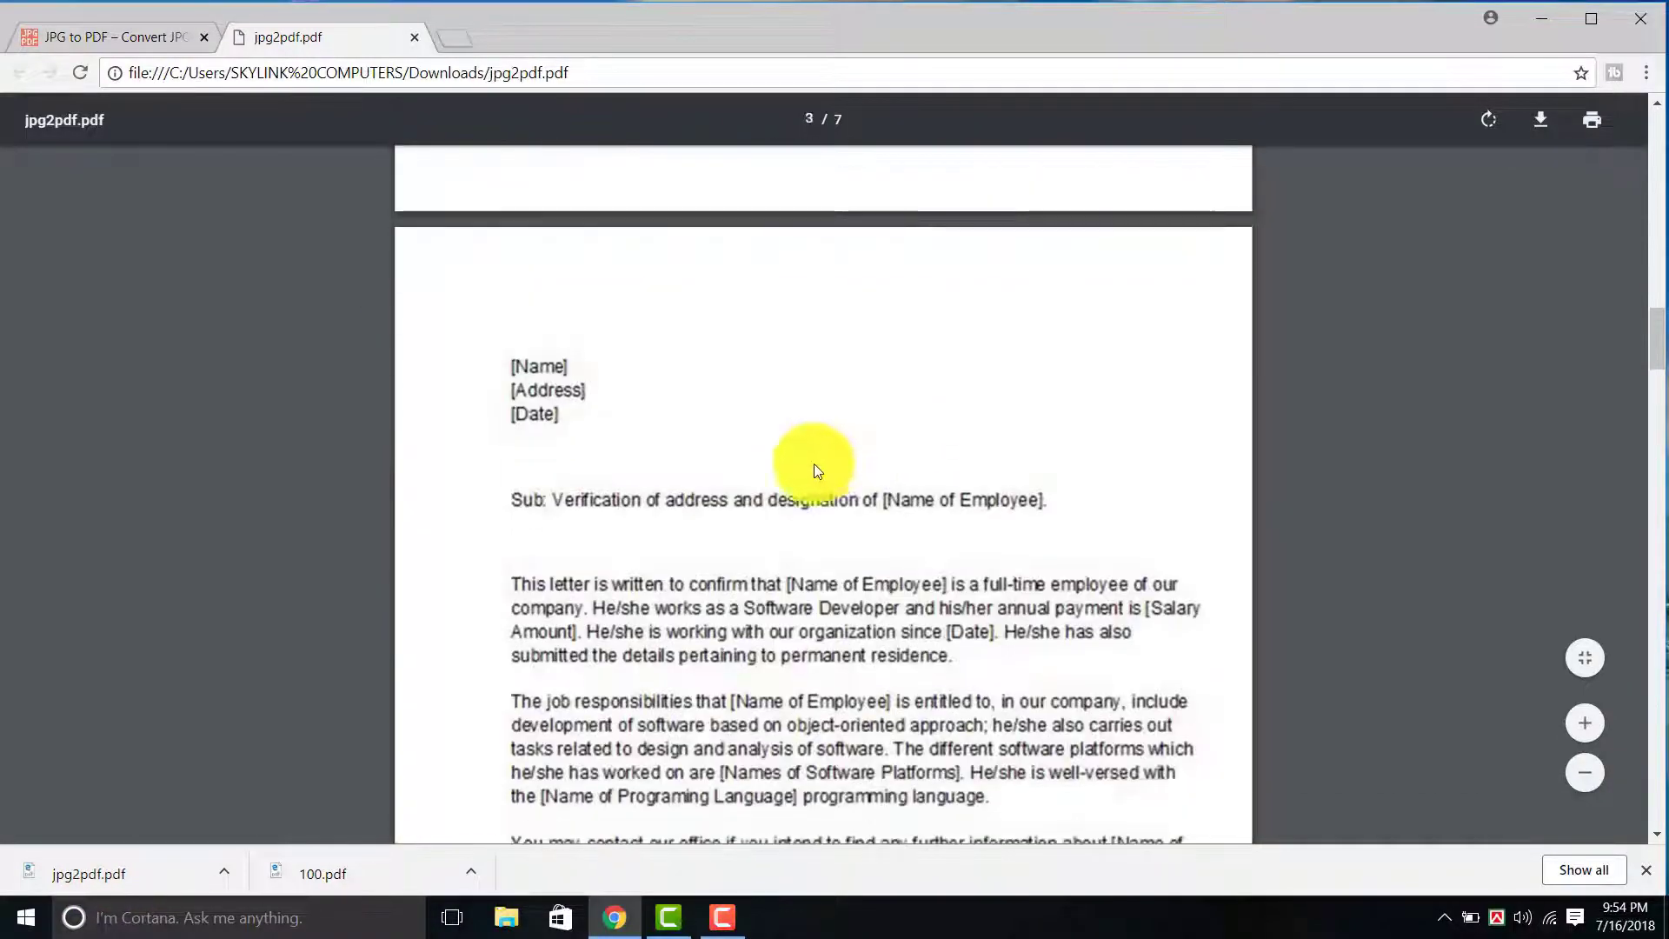
{"action": "scroll", "coordinate": [812, 466], "scroll_direction": "down", "scroll_amount": 8}
{"action": "scroll", "coordinate": [805, 477], "scroll_direction": "down", "scroll_amount": 8}
{"action": "scroll", "coordinate": [826, 565], "scroll_direction": "down", "scroll_amount": 10}
{"action": "scroll", "coordinate": [856, 660], "scroll_direction": "down", "scroll_amount": 10}
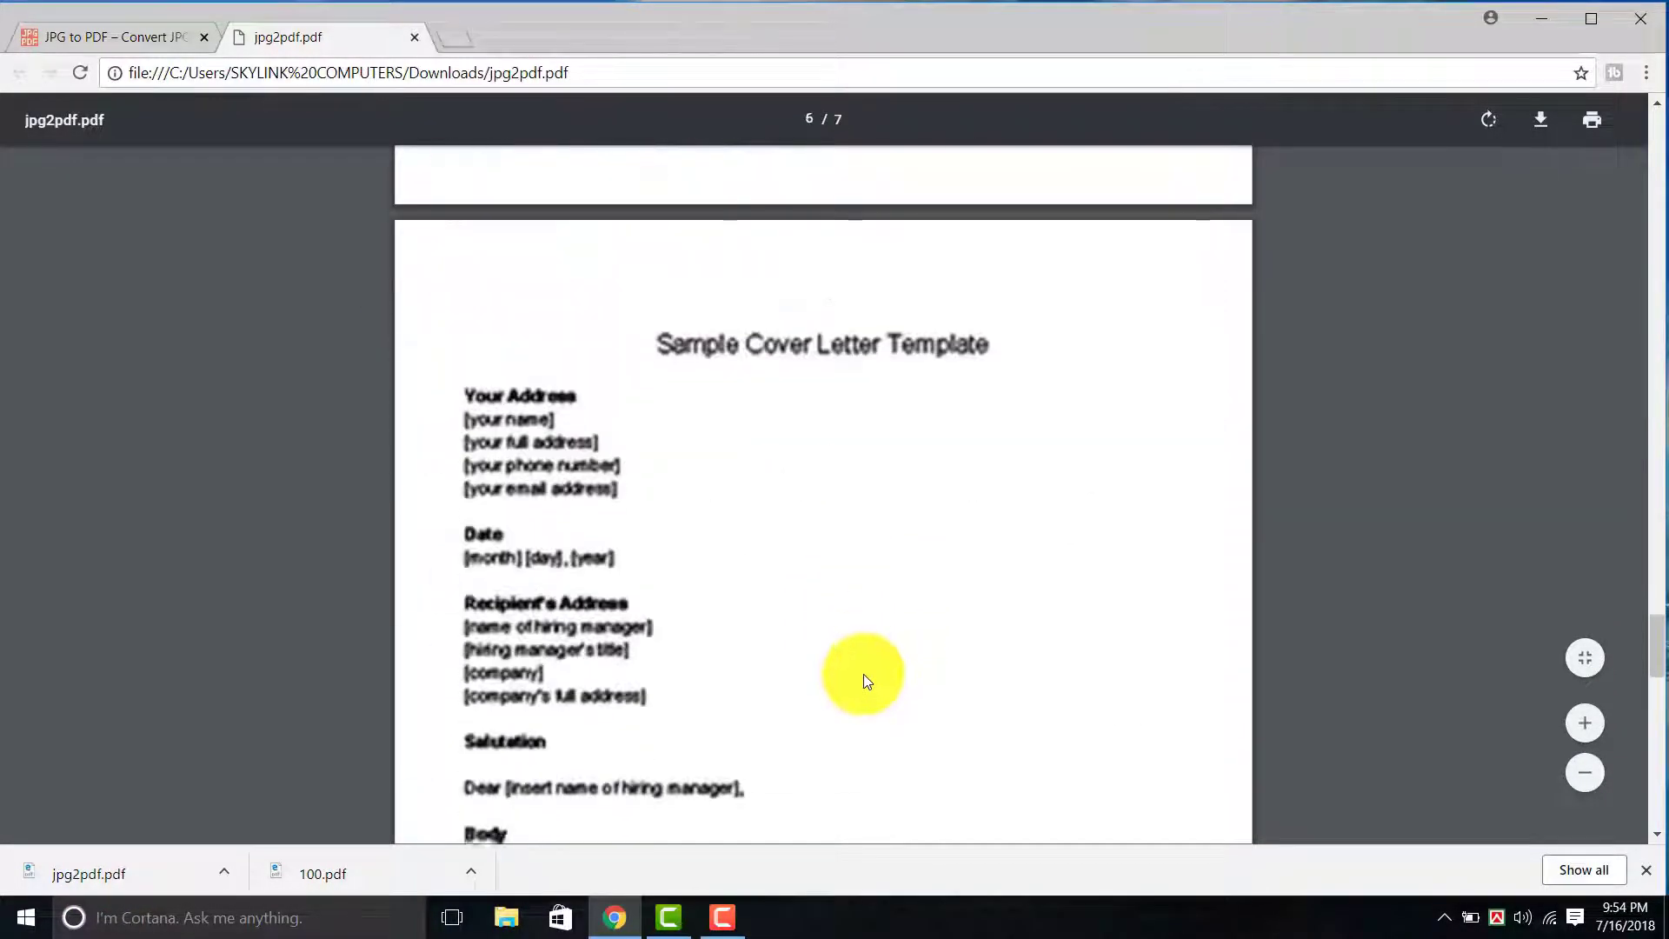
{"action": "scroll", "coordinate": [863, 687], "scroll_direction": "down", "scroll_amount": 10}
{"action": "scroll", "coordinate": [873, 706], "scroll_direction": "down", "scroll_amount": 5}
{"action": "scroll", "coordinate": [1066, 352], "scroll_direction": "up", "scroll_amount": 8}
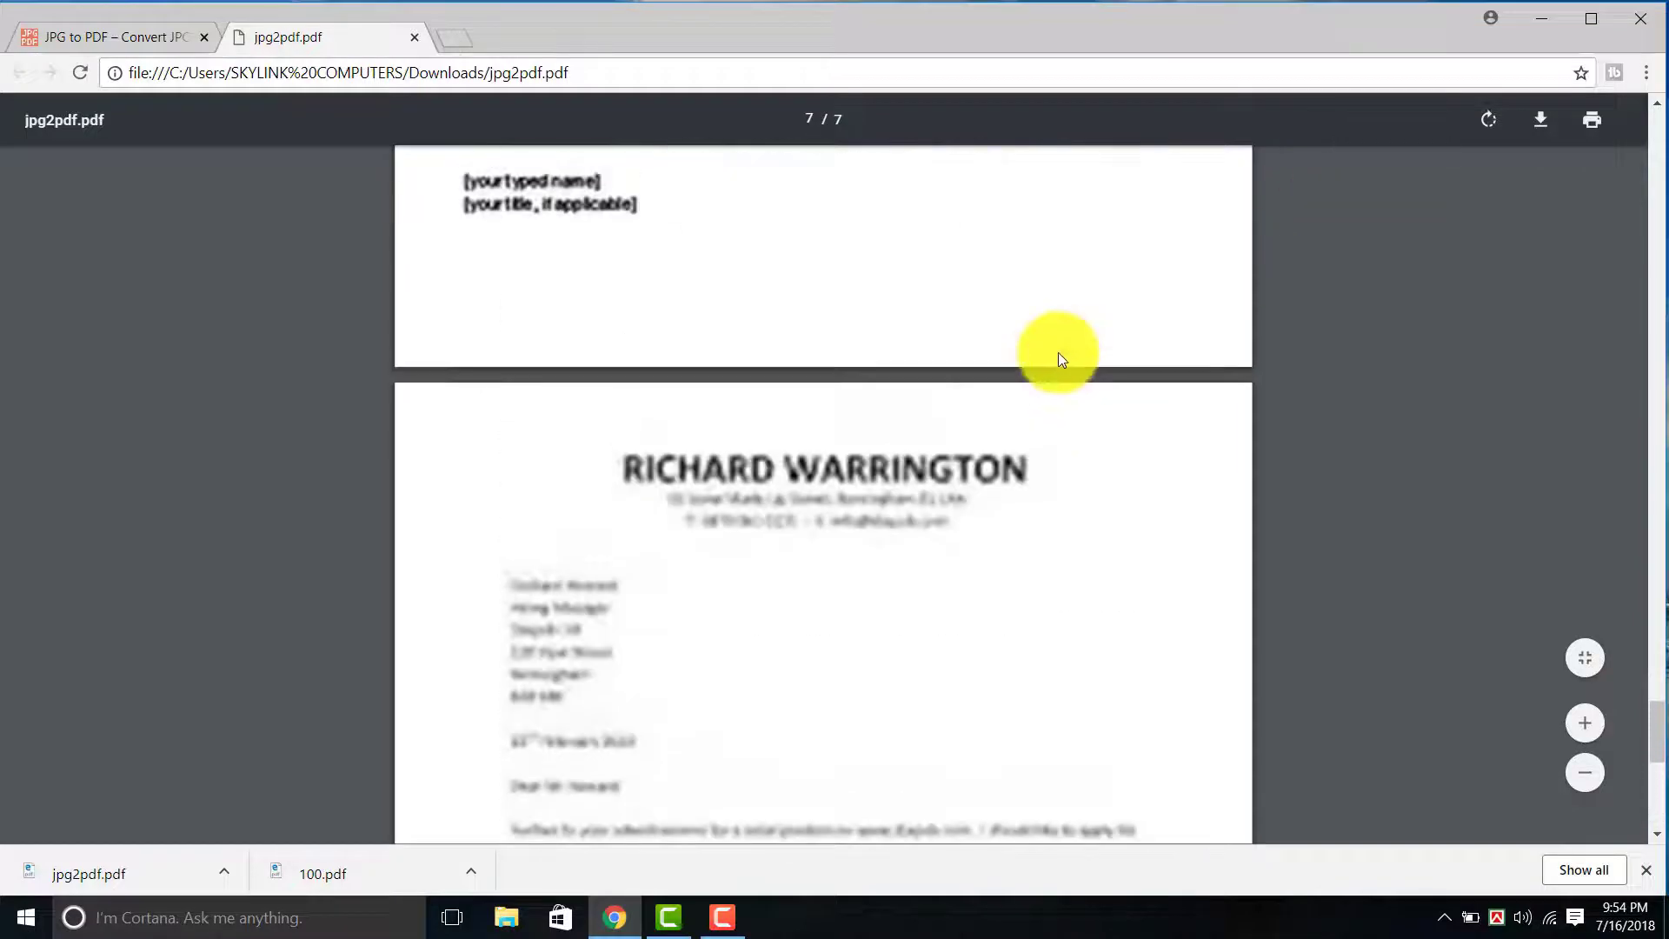
{"action": "scroll", "coordinate": [1056, 353], "scroll_direction": "up", "scroll_amount": 10}
{"action": "scroll", "coordinate": [1054, 353], "scroll_direction": "up", "scroll_amount": 15}
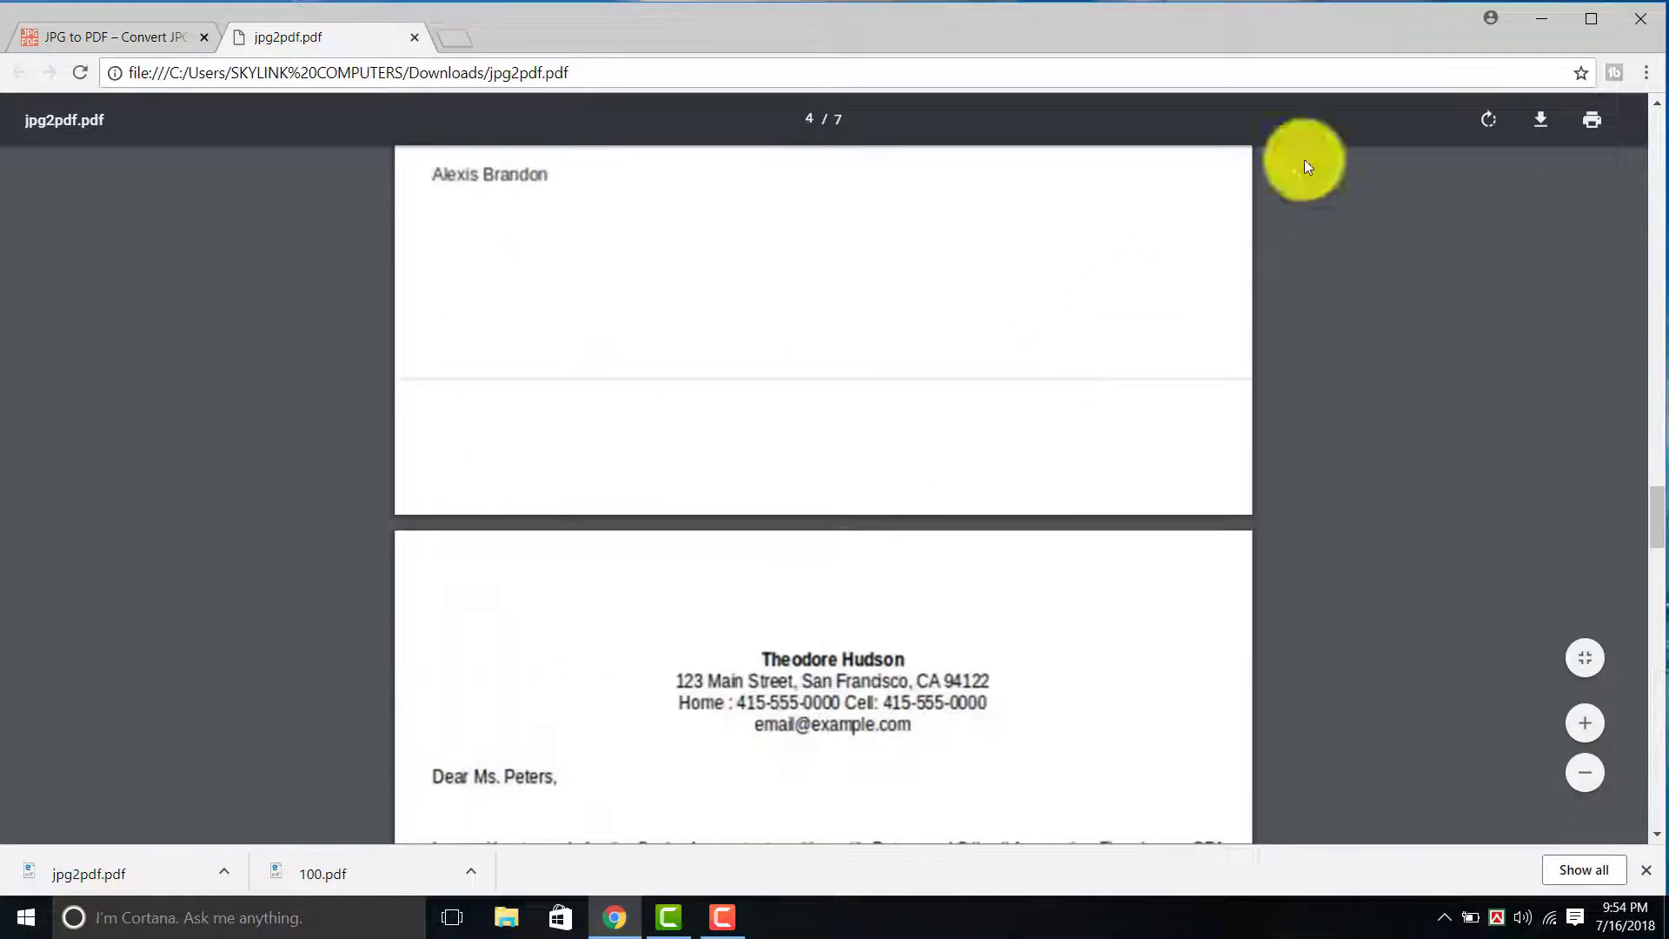
Save a copy of jpg2pdf.pdf to the Desktop
{"action": "left_click", "coordinate": [1537, 126]}
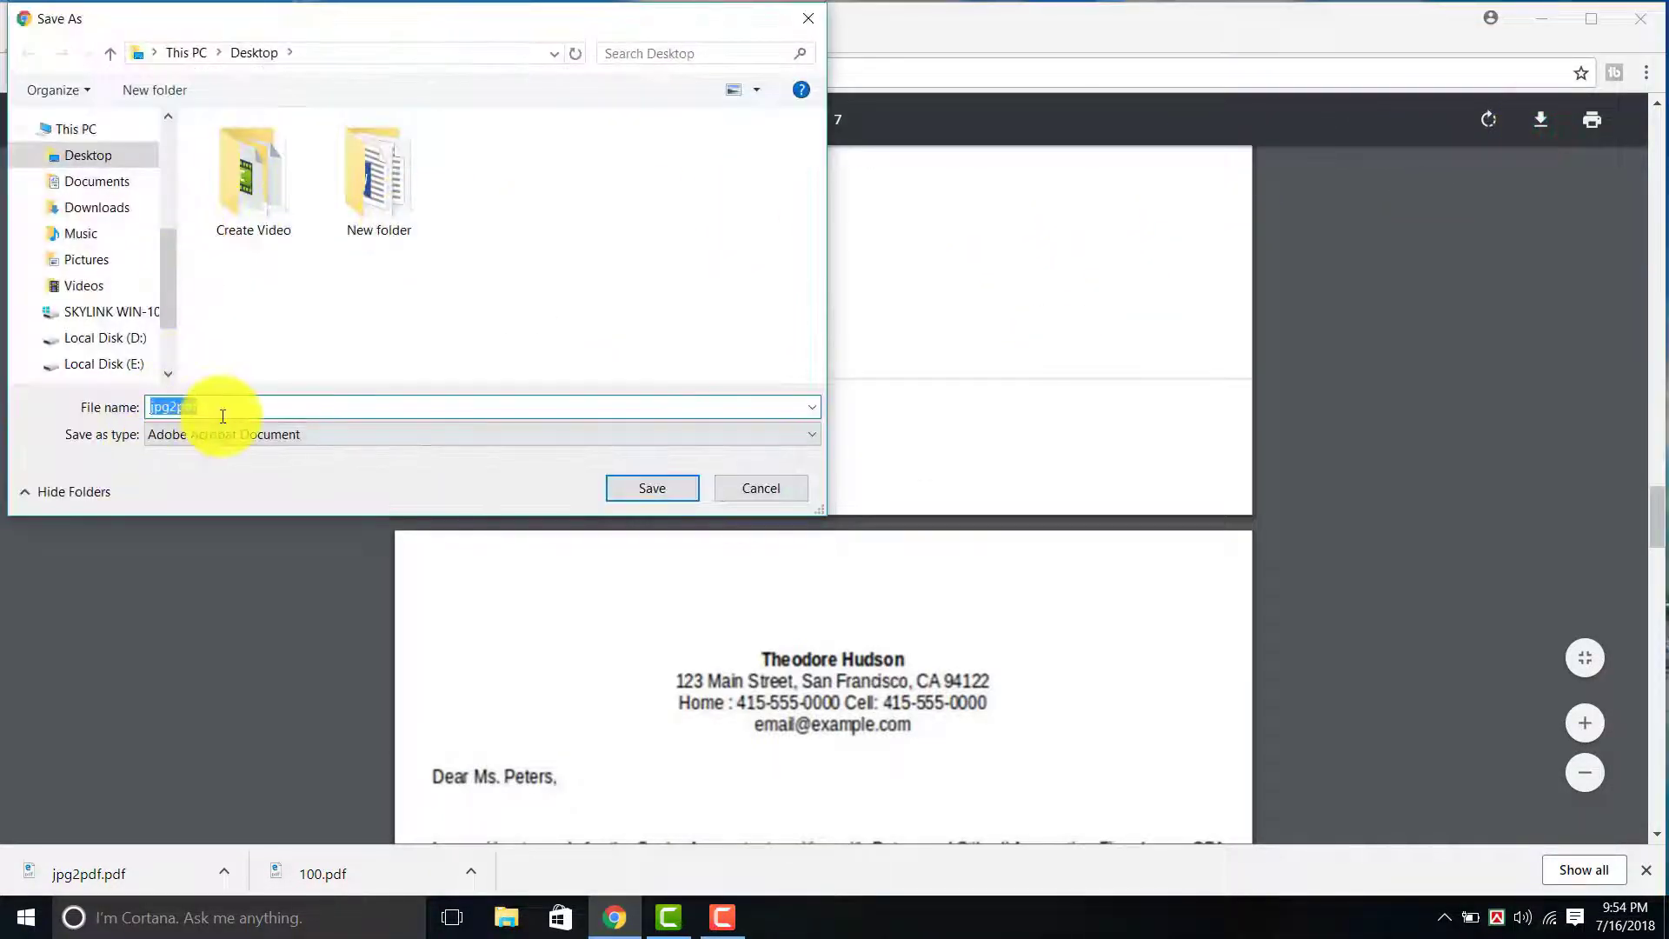
{"action": "mouse_move", "coordinate": [88, 155]}
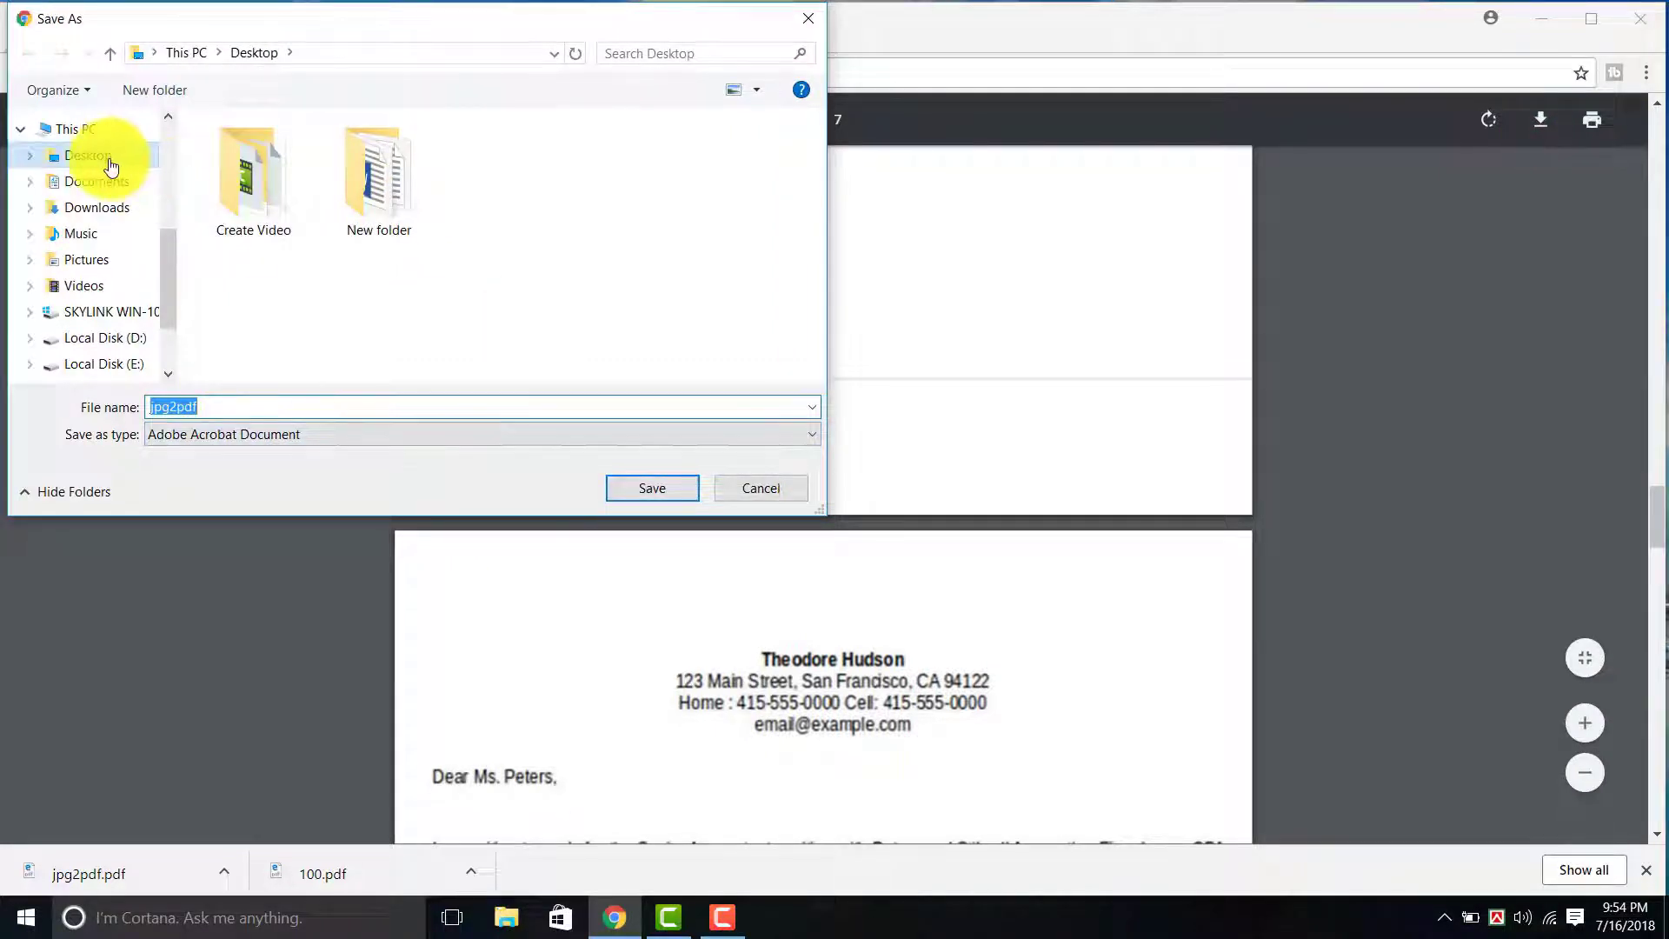
{"action": "left_click", "coordinate": [652, 488]}
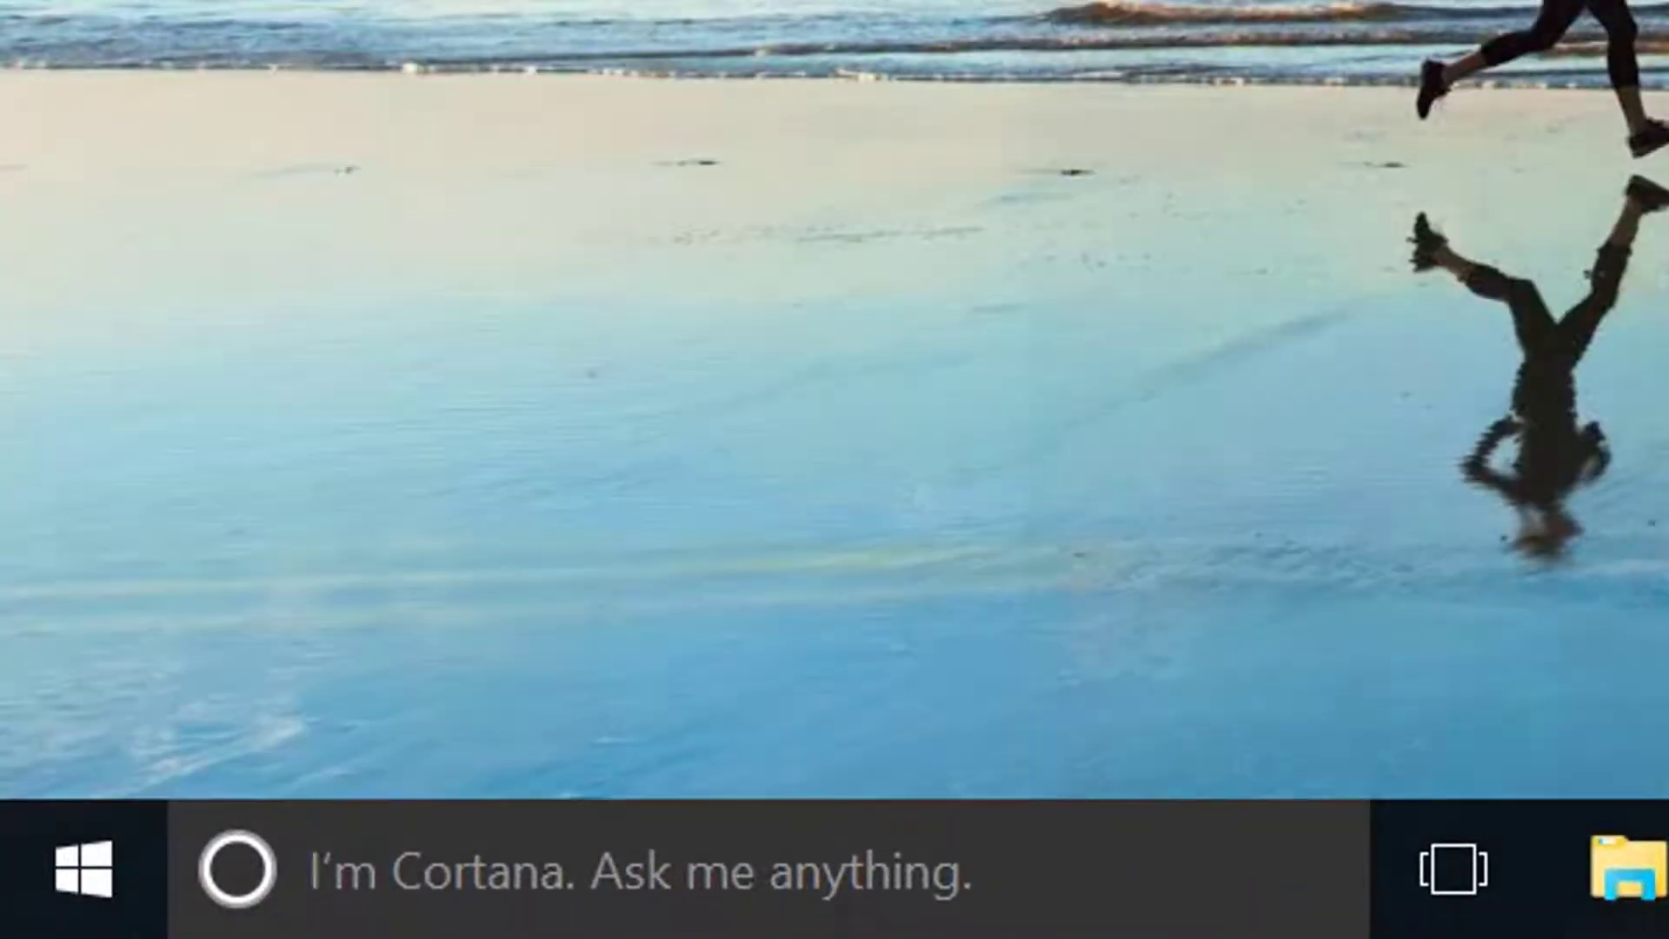
{"action": "left_click", "coordinate": [279, 5]}
{"action": "right_click", "coordinate": [280, 4]}
{"action": "key", "text": "Escape"}
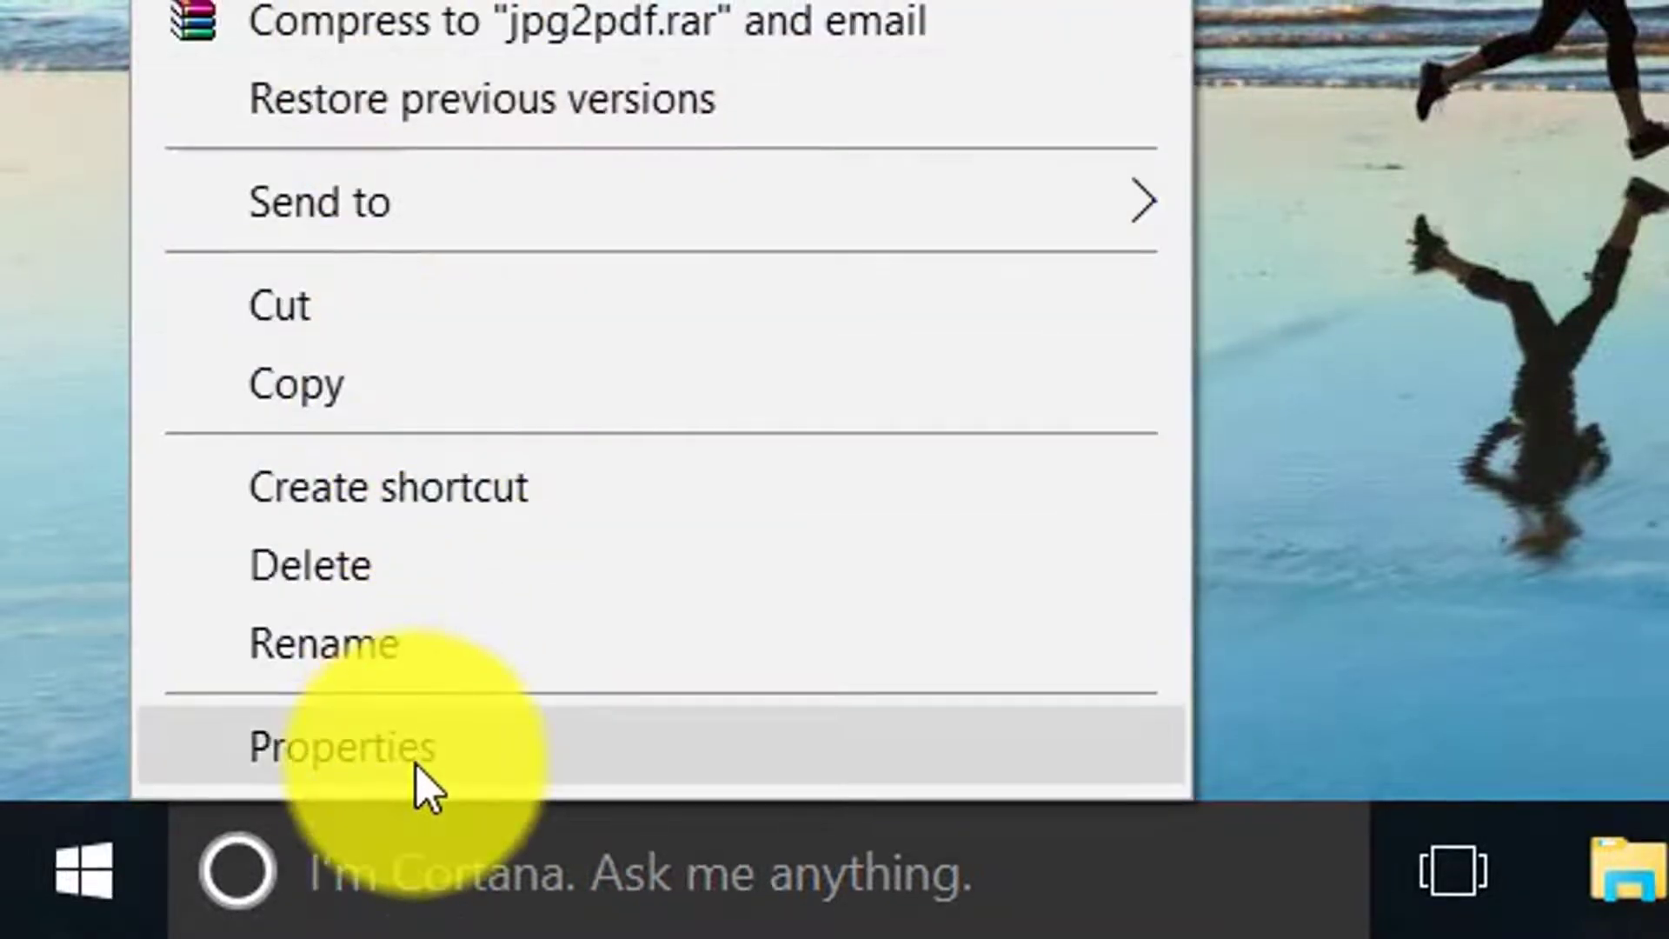
{"action": "left_click", "coordinate": [416, 769]}
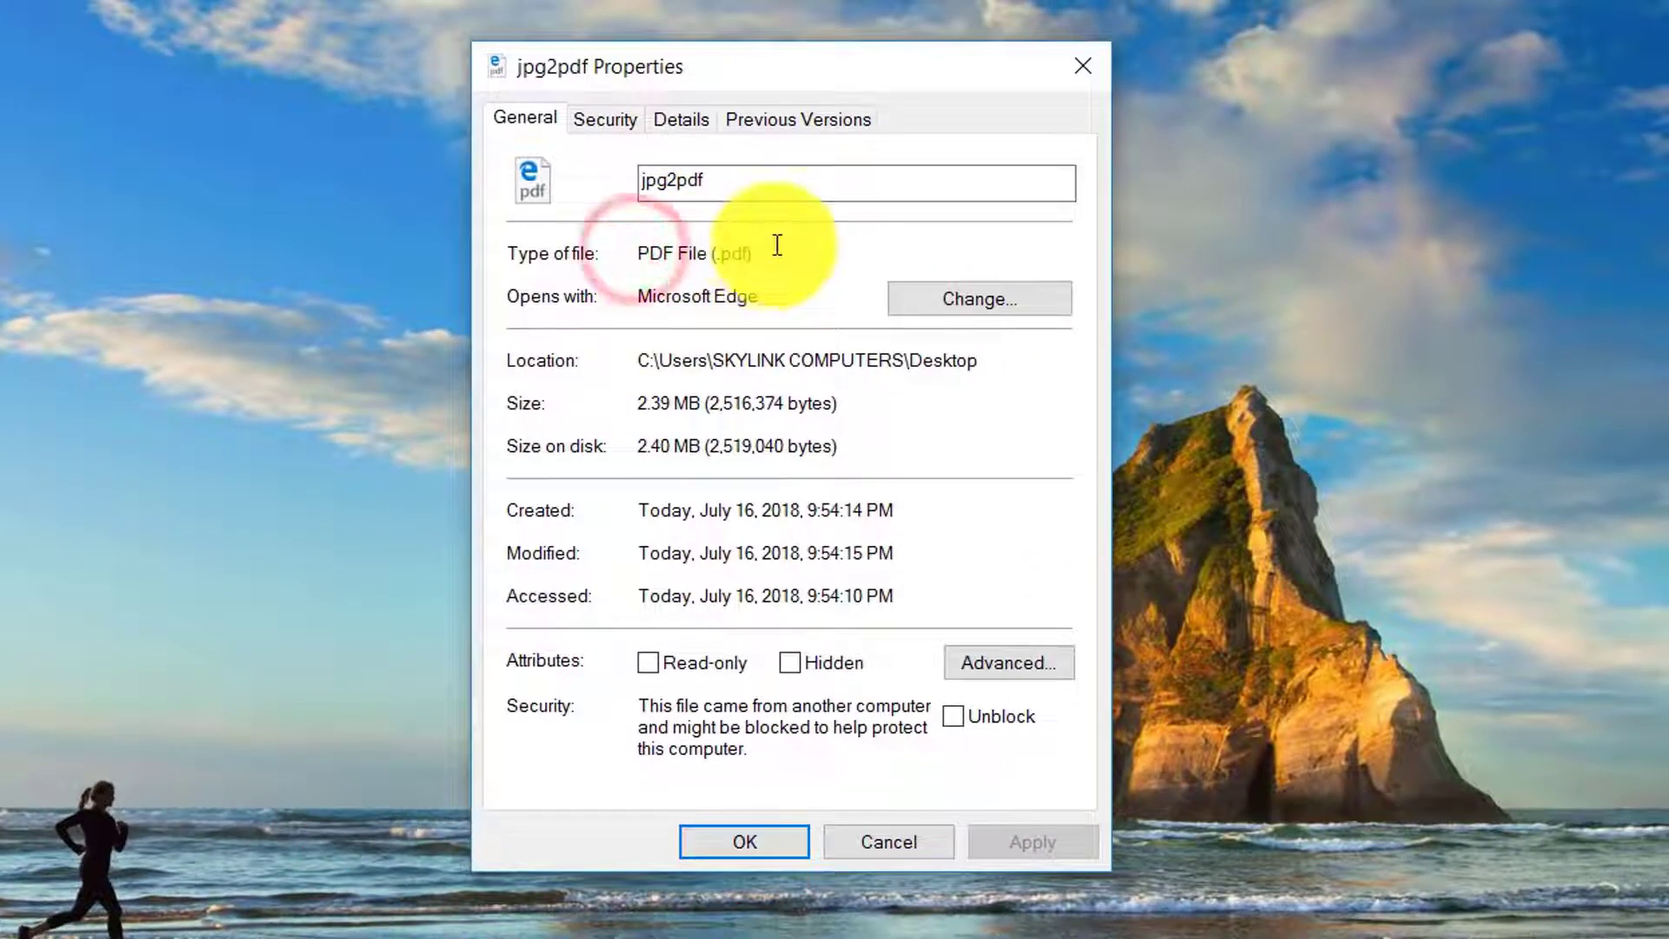
{"action": "left_click", "coordinate": [1084, 67]}
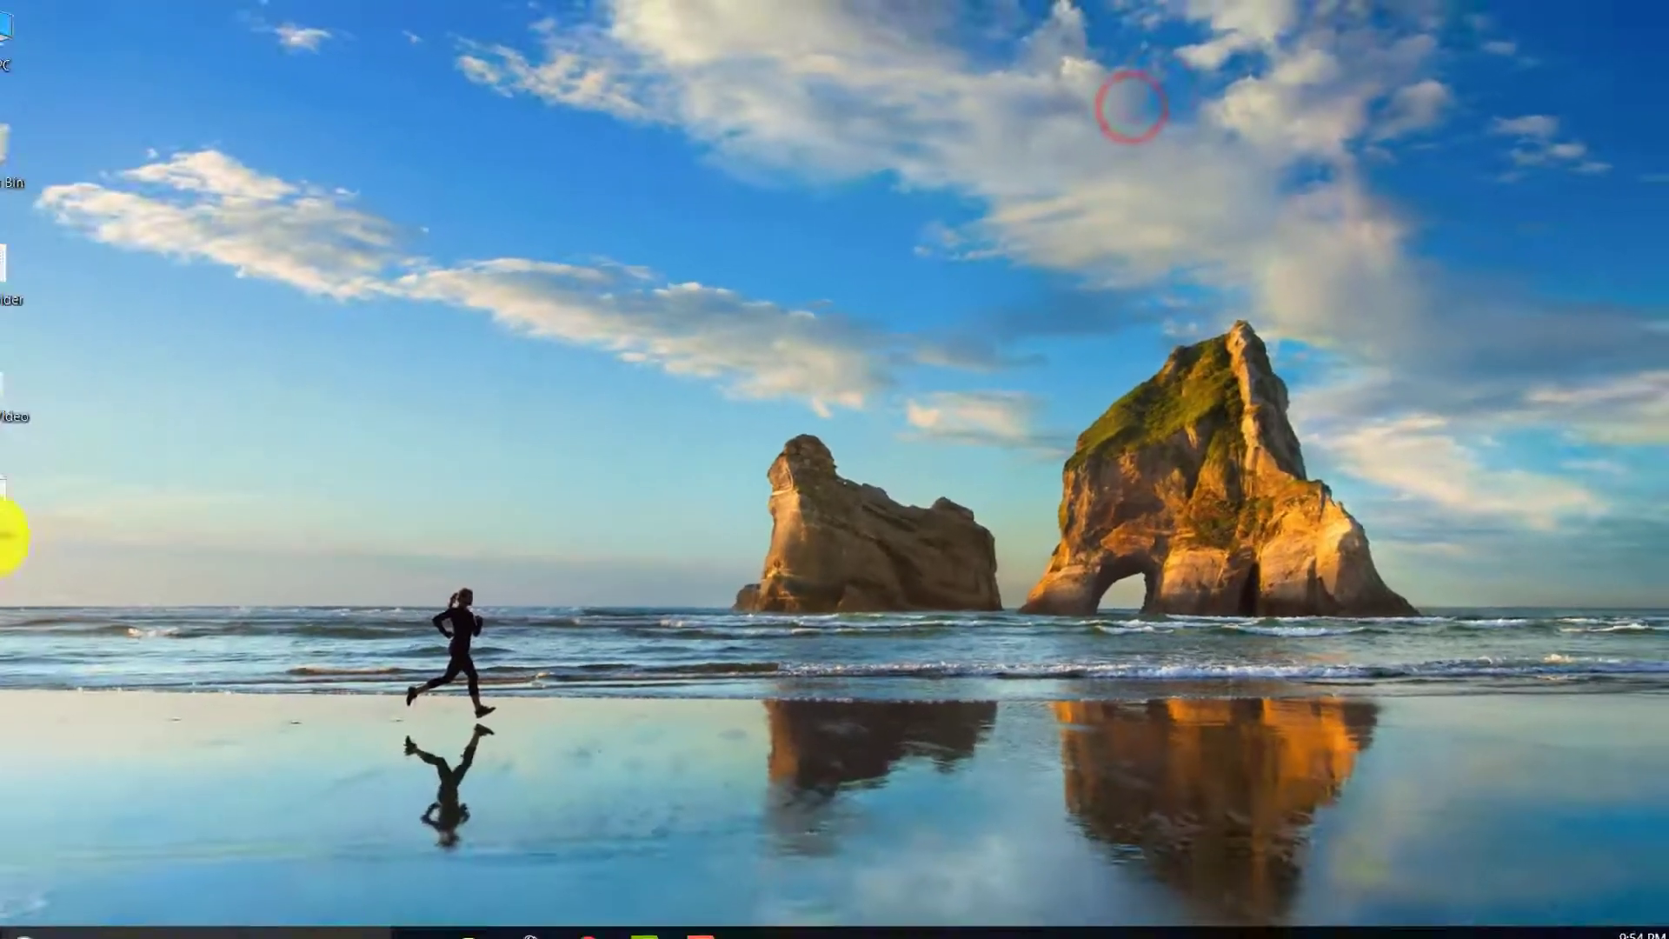
{"action": "left_click", "coordinate": [40, 498]}
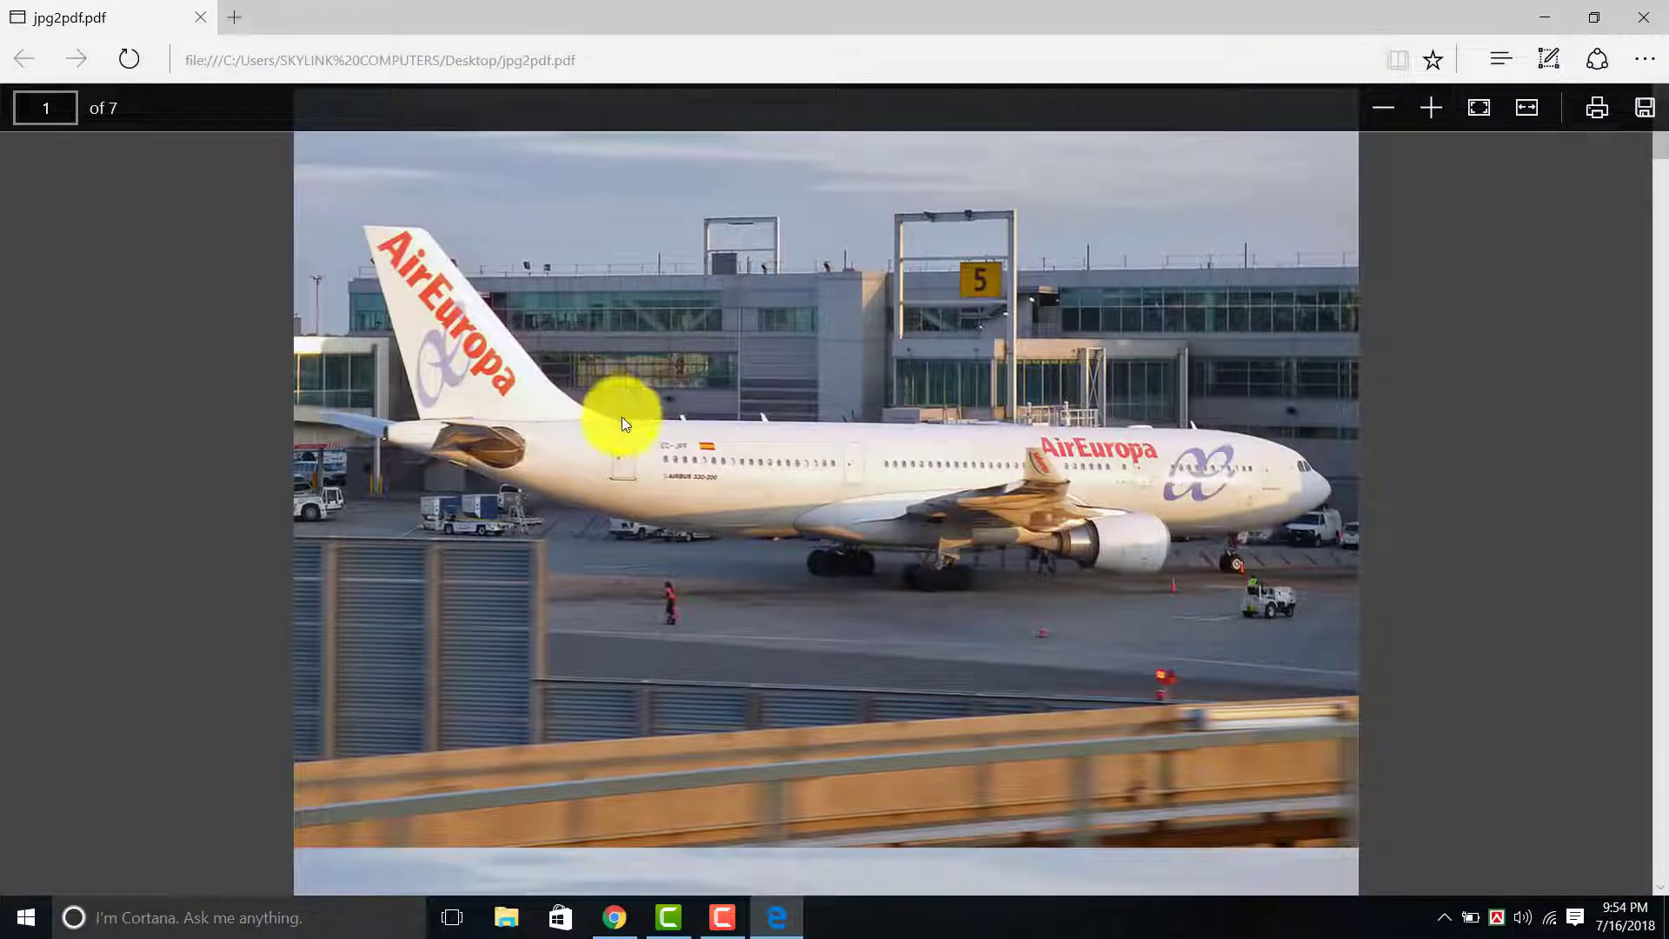
Page through all seven pages of jpg2pdf.pdf in Edge, then close the Edge window
{"action": "scroll", "coordinate": [1066, 412], "scroll_direction": "down", "scroll_amount": 5}
{"action": "scroll", "coordinate": [956, 426], "scroll_direction": "down", "scroll_amount": 10}
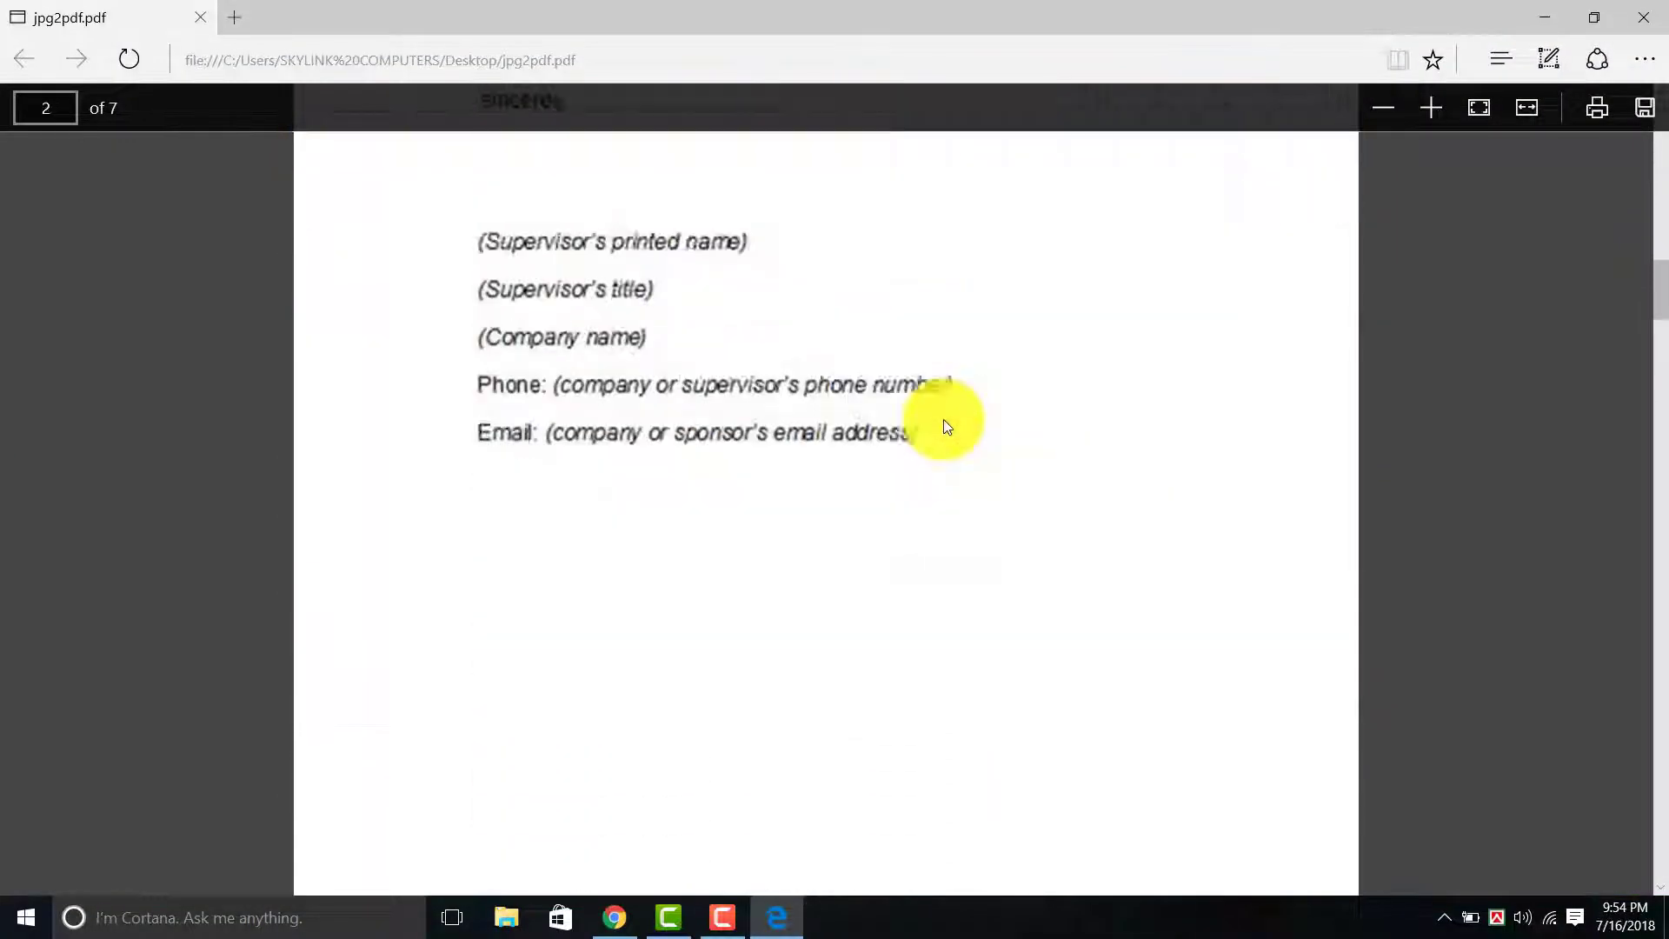
{"action": "scroll", "coordinate": [944, 422], "scroll_direction": "down", "scroll_amount": 5}
{"action": "scroll", "coordinate": [943, 419], "scroll_direction": "down", "scroll_amount": 3, "text": "ctrl"}
{"action": "scroll", "coordinate": [942, 423], "scroll_direction": "down", "scroll_amount": 3, "text": "ctrl"}
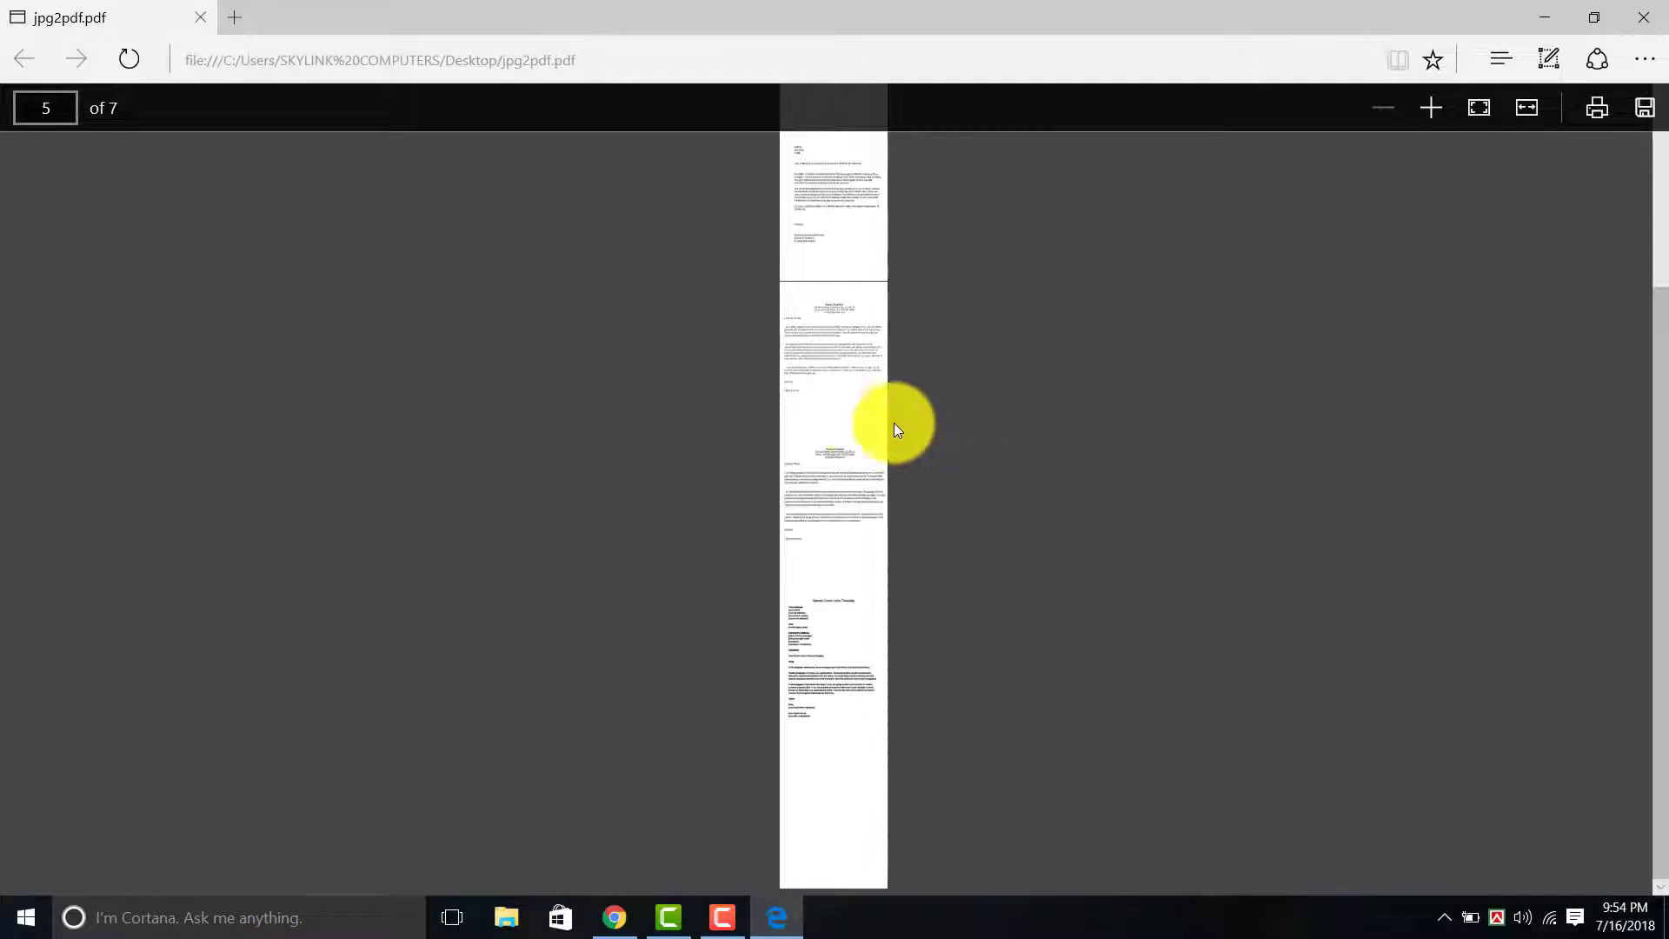
{"action": "scroll", "coordinate": [848, 452], "scroll_direction": "up", "scroll_amount": 5}
{"action": "scroll", "coordinate": [842, 399], "scroll_direction": "down", "scroll_amount": 2}
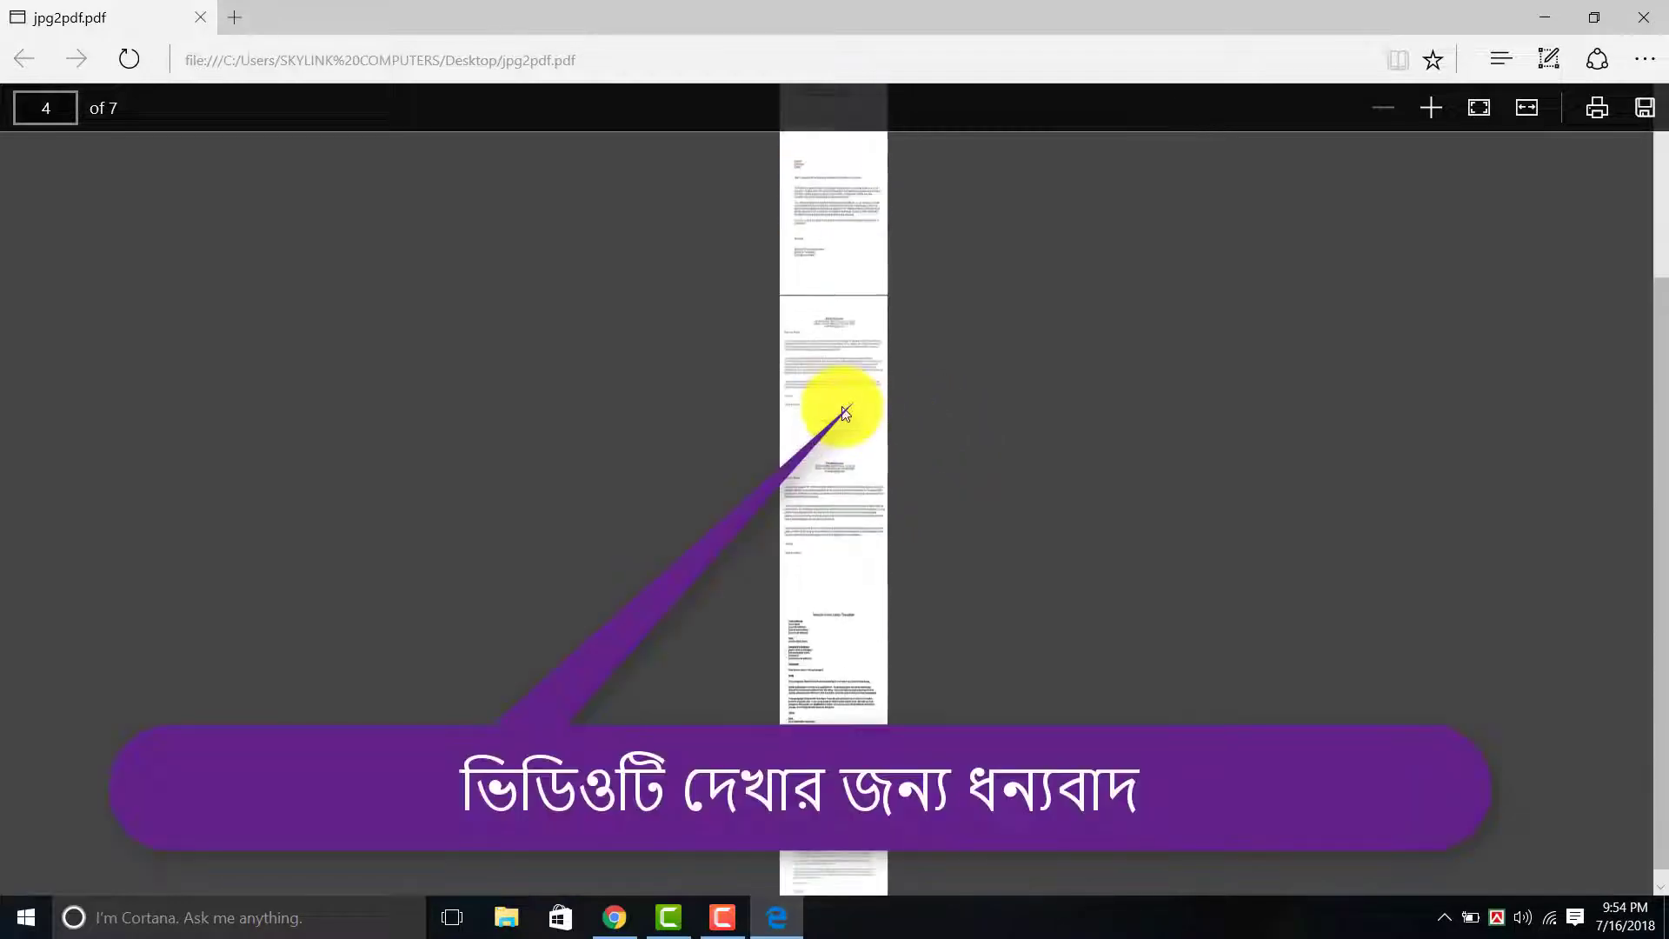
{"action": "scroll", "coordinate": [847, 404], "scroll_direction": "up", "scroll_amount": 3, "text": "ctrl"}
{"action": "scroll", "coordinate": [850, 405], "scroll_direction": "up", "scroll_amount": 3}
{"action": "scroll", "coordinate": [850, 409], "scroll_direction": "up", "scroll_amount": 3}
{"action": "scroll", "coordinate": [851, 413], "scroll_direction": "up", "scroll_amount": 3}
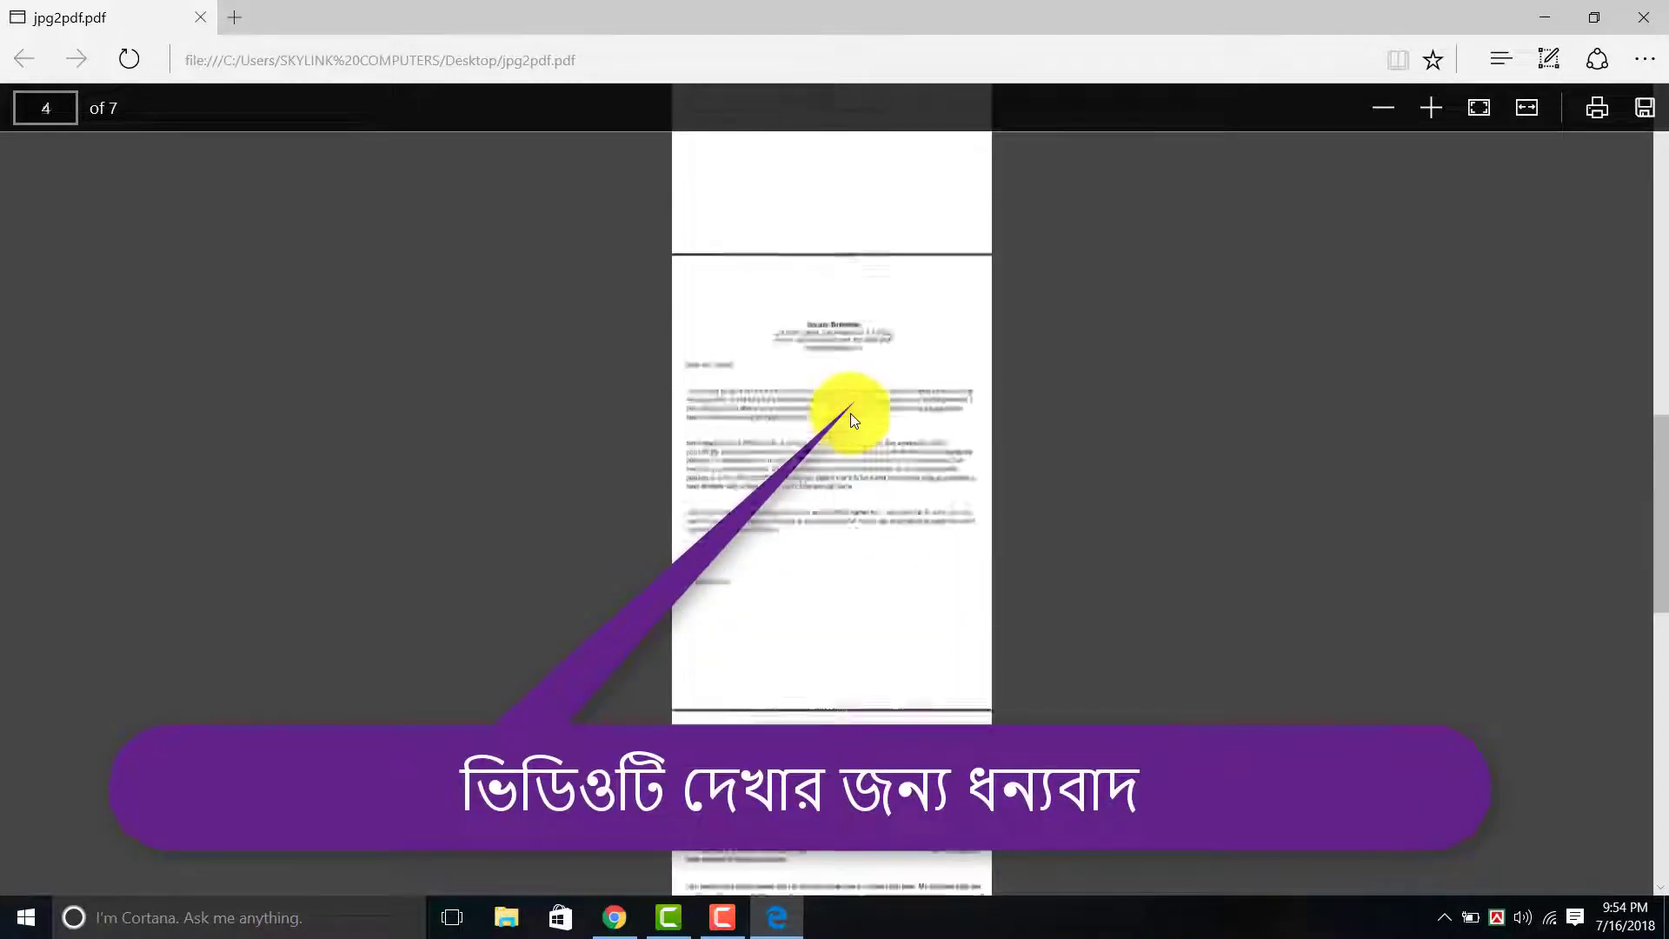
{"action": "scroll", "coordinate": [854, 405], "scroll_direction": "up", "scroll_amount": 5}
{"action": "left_click", "coordinate": [1643, 17]}
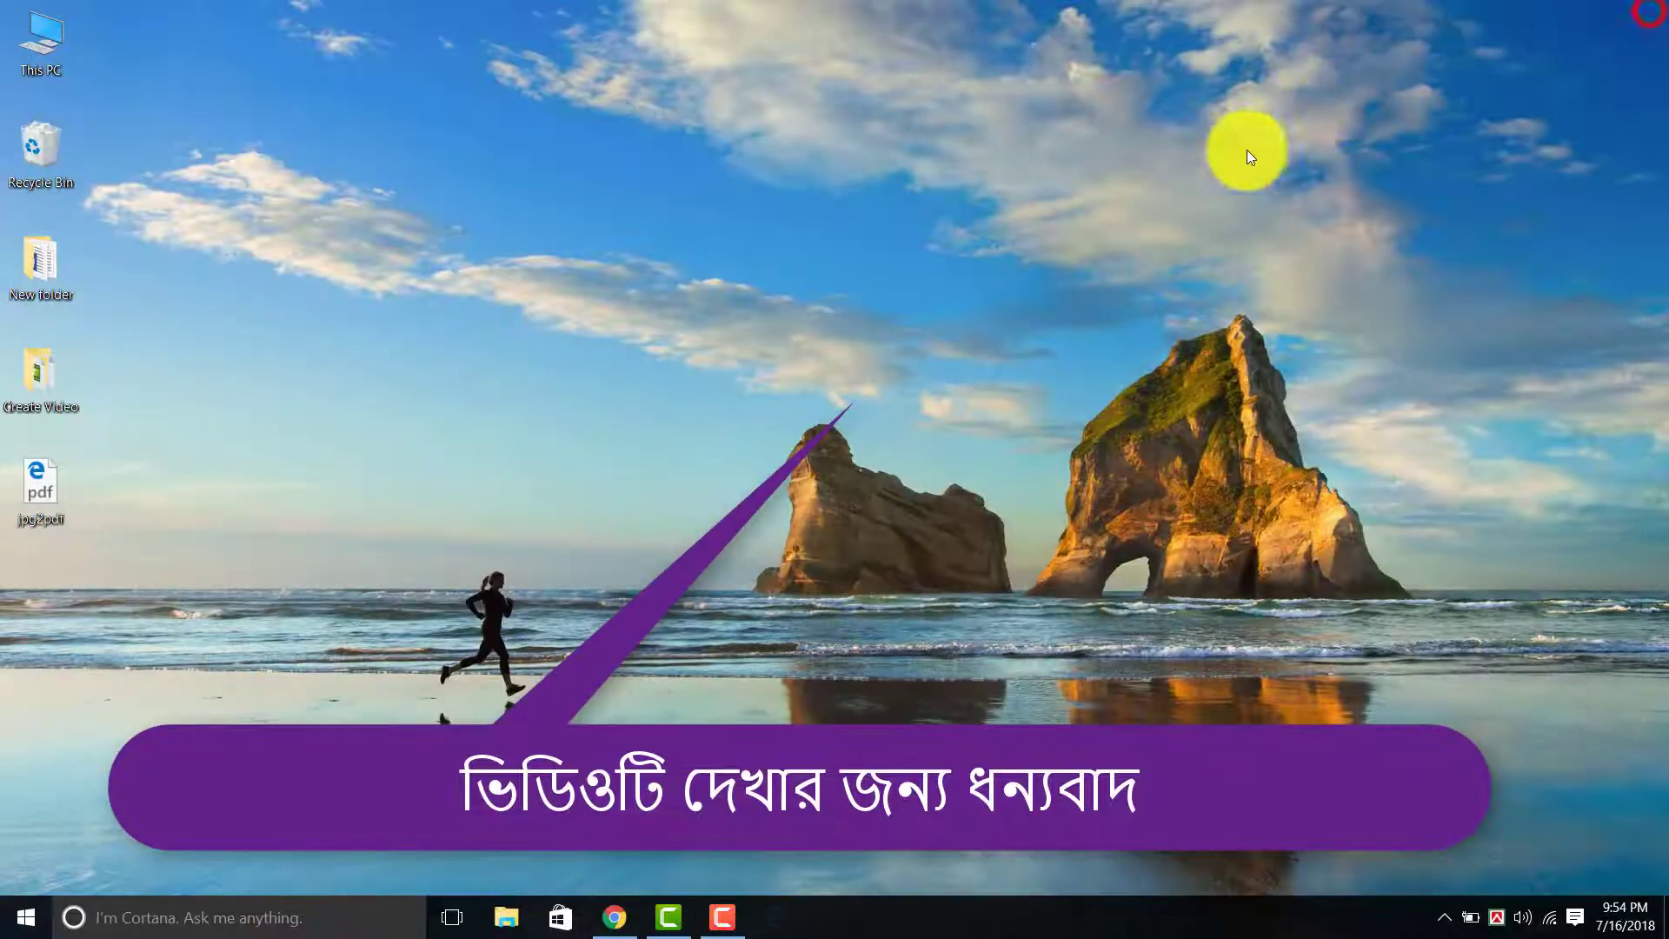